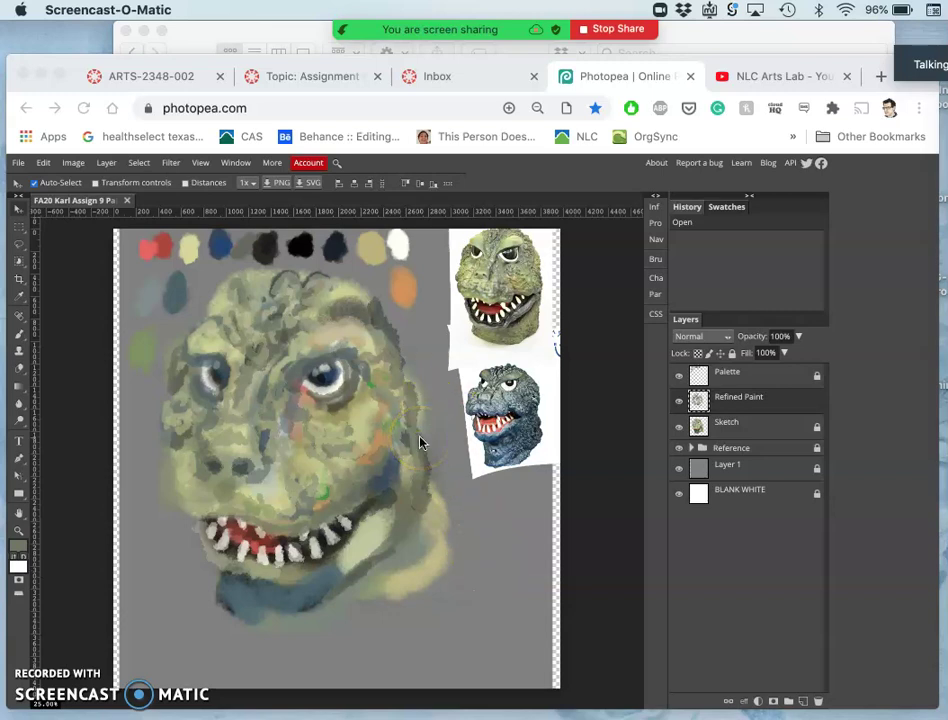
- Toggle the Refined Paint and Sketch layers' visibility, then fade Refined Paint's opacity to 0%
{"action": "left_click", "coordinate": [678, 402]}
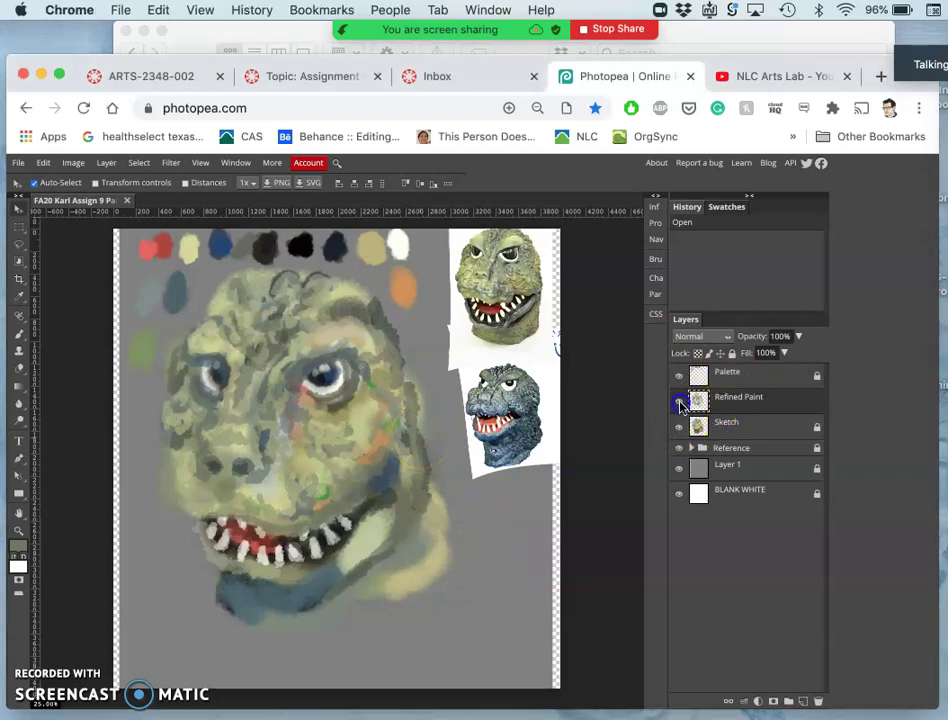
{"action": "left_click", "coordinate": [678, 402]}
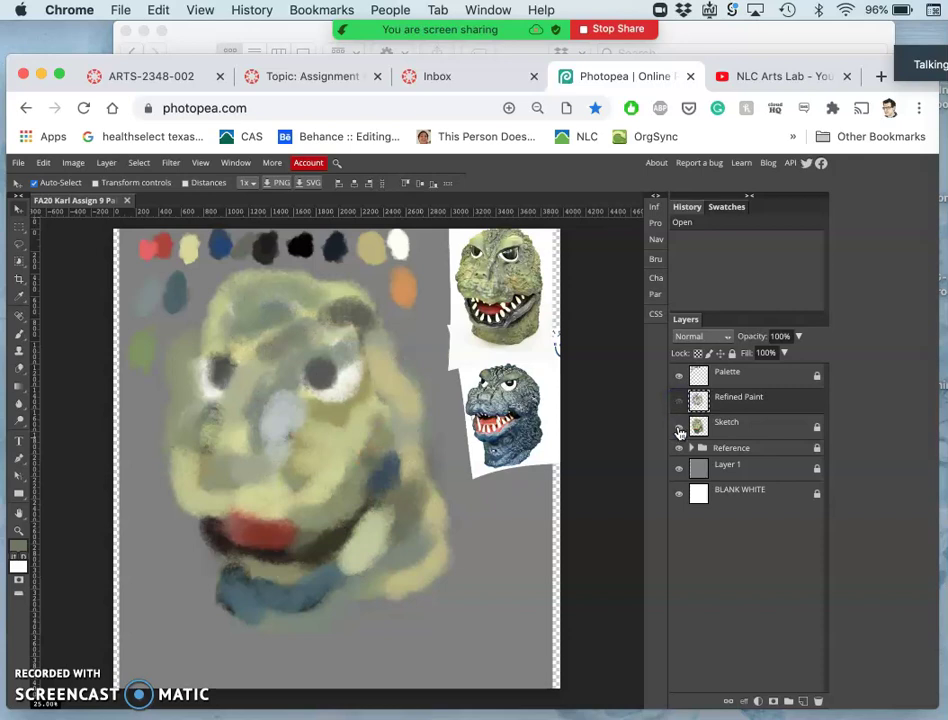
{"action": "left_click", "coordinate": [679, 430]}
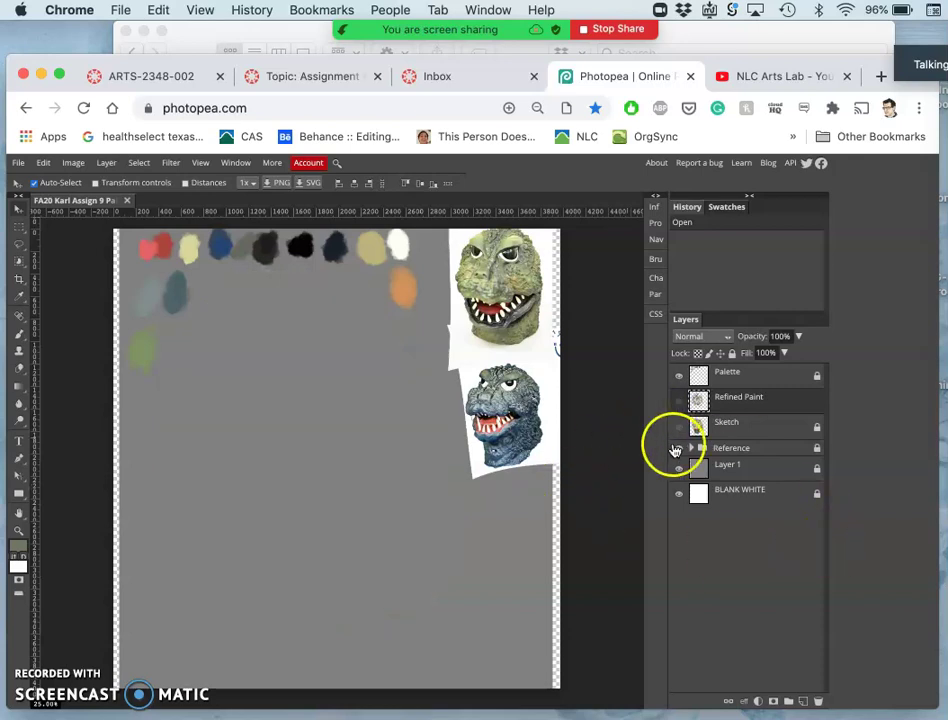
{"action": "left_click", "coordinate": [679, 428]}
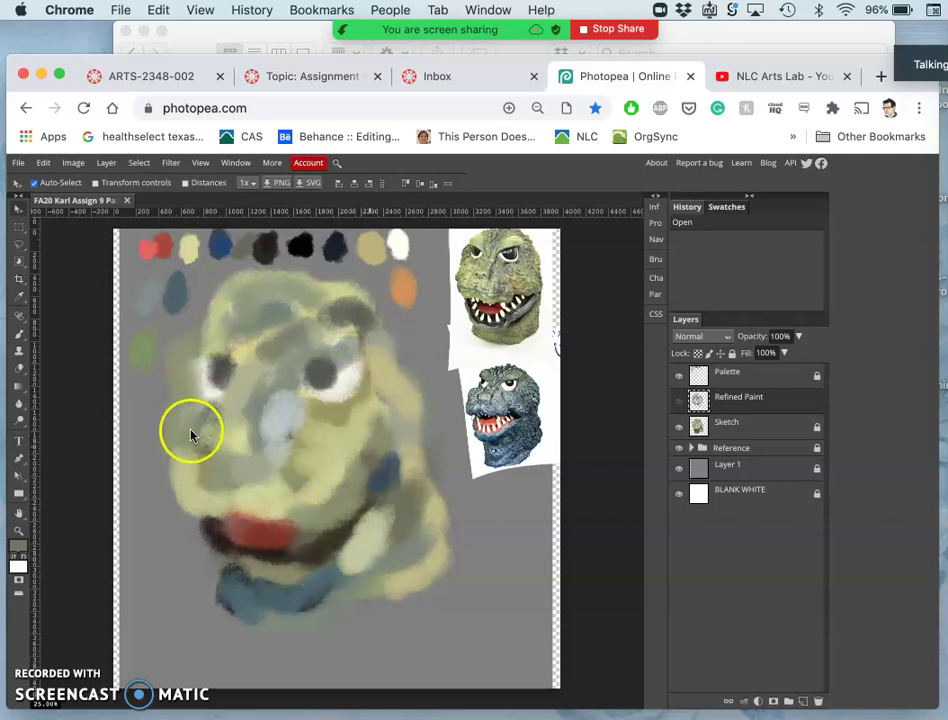
{"action": "left_click", "coordinate": [679, 401]}
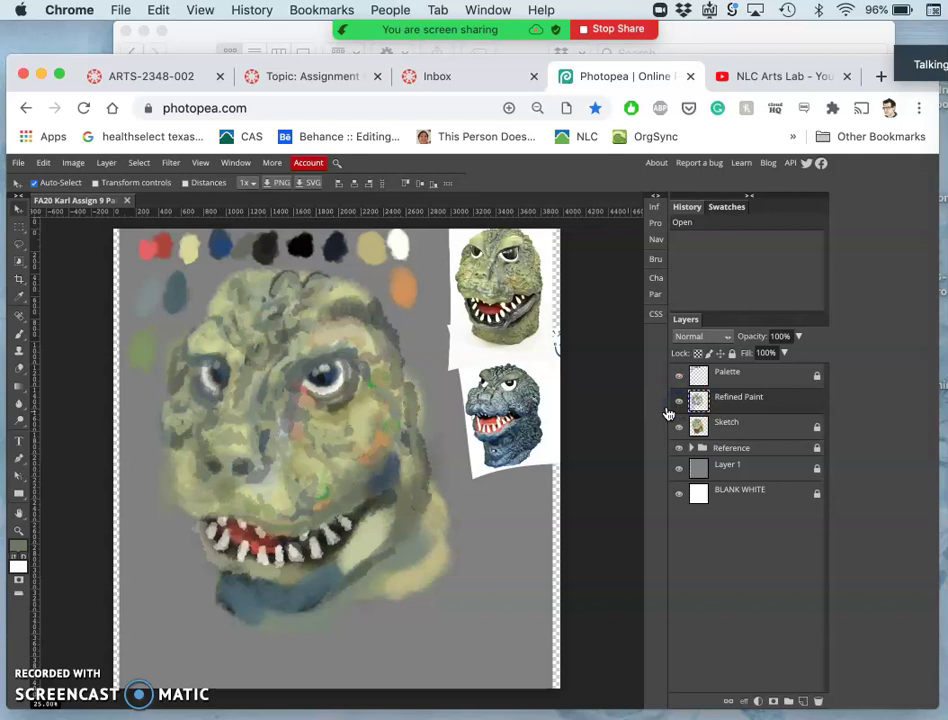
{"action": "left_click", "coordinate": [798, 338]}
{"action": "mouse_move", "coordinate": [799, 354]}
{"action": "left_mouse_down"}
{"action": "mouse_move", "coordinate": [731, 357]}
{"action": "mouse_move", "coordinate": [799, 360]}
{"action": "left_mouse_up"}
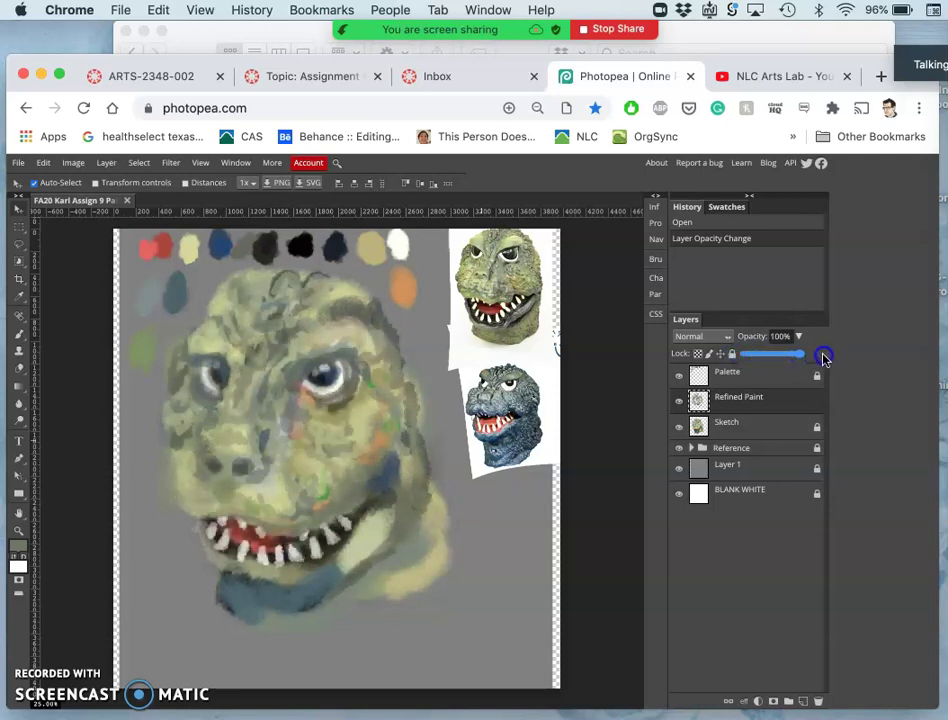
{"action": "mouse_move", "coordinate": [785, 366]}
{"action": "left_mouse_down"}
{"action": "mouse_move", "coordinate": [729, 361]}
{"action": "mouse_move", "coordinate": [808, 356]}
{"action": "mouse_move", "coordinate": [819, 364]}
{"action": "left_mouse_up"}
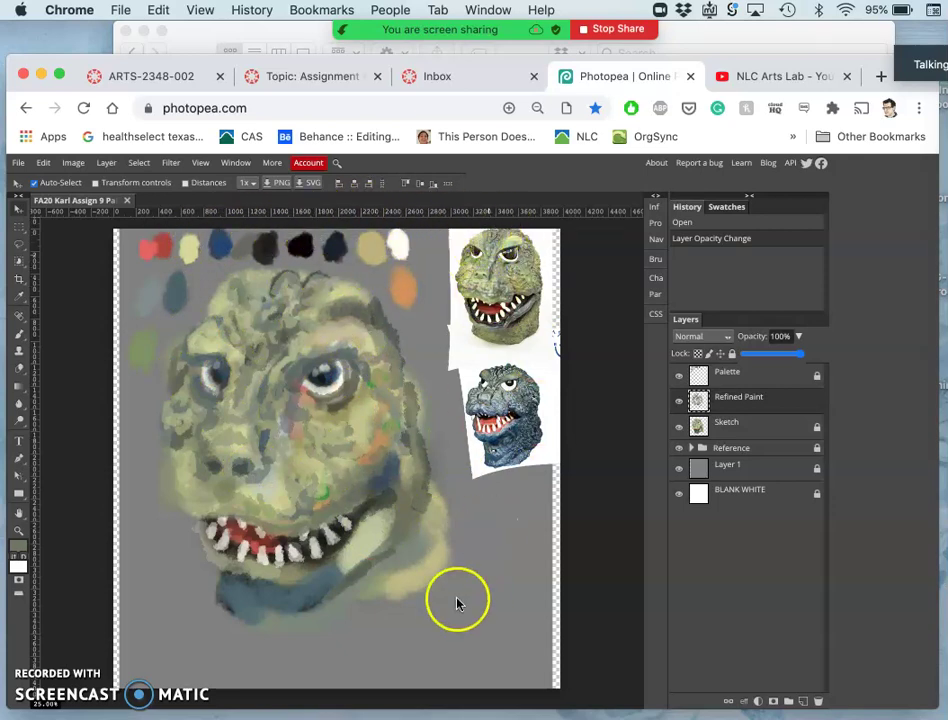
- Extend the canvas downward to 4200 px height using Canvas Size
{"action": "left_click", "coordinate": [76, 165]}
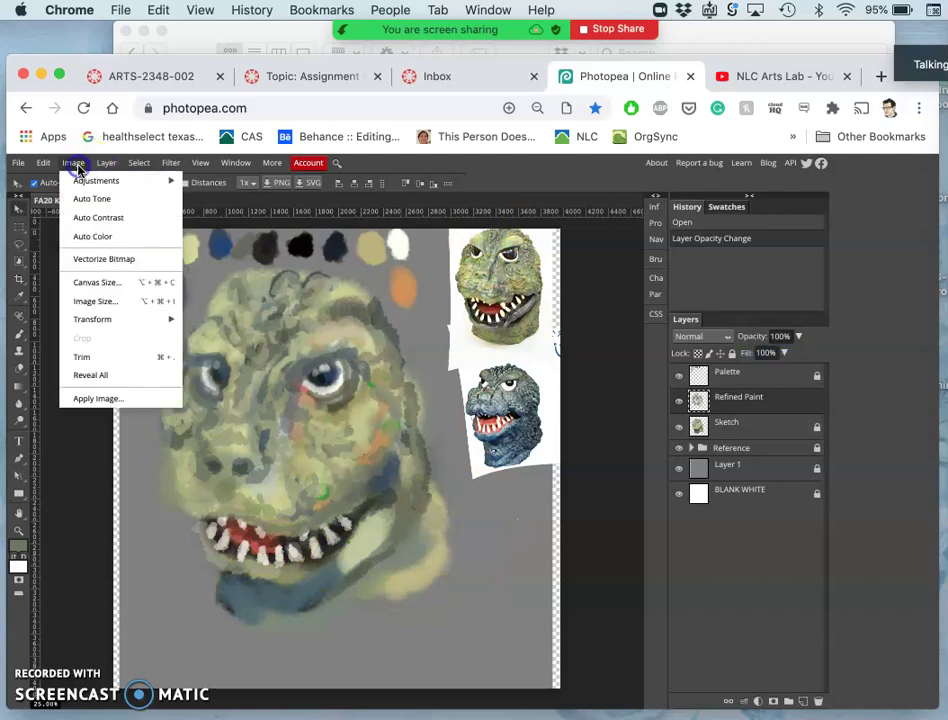
{"action": "left_click", "coordinate": [92, 284]}
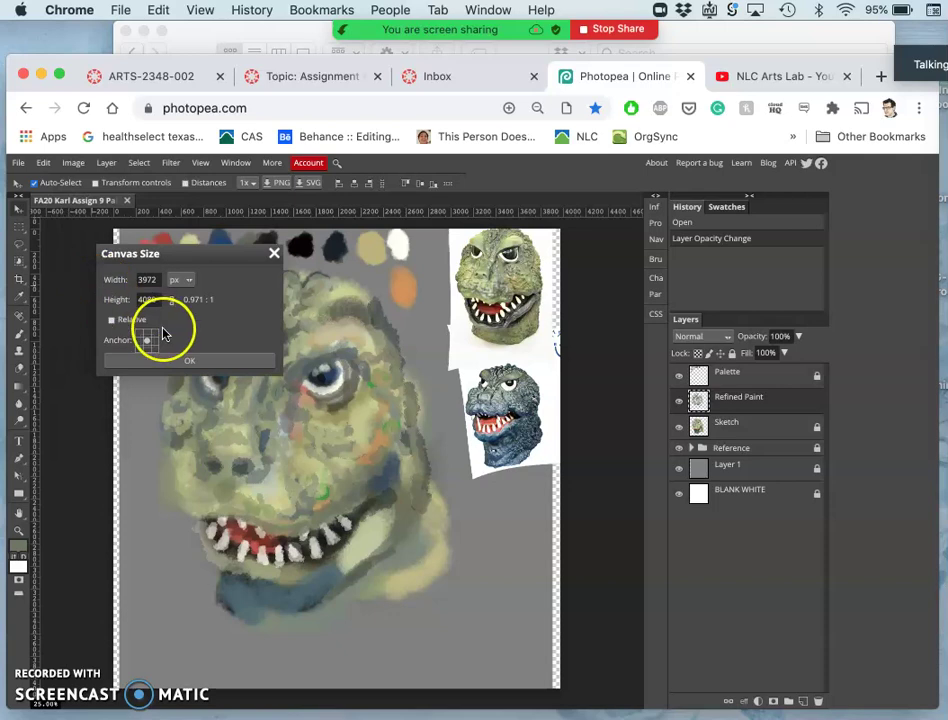
{"action": "left_click", "coordinate": [146, 350]}
{"action": "left_click", "coordinate": [138, 288]}
{"action": "mouse_move", "coordinate": [138, 288]}
{"action": "left_mouse_down"}
{"action": "mouse_move", "coordinate": [150, 285]}
{"action": "mouse_move", "coordinate": [170, 310]}
{"action": "mouse_move", "coordinate": [146, 301]}
{"action": "mouse_move", "coordinate": [168, 296]}
{"action": "mouse_move", "coordinate": [152, 300]}
{"action": "left_mouse_up"}
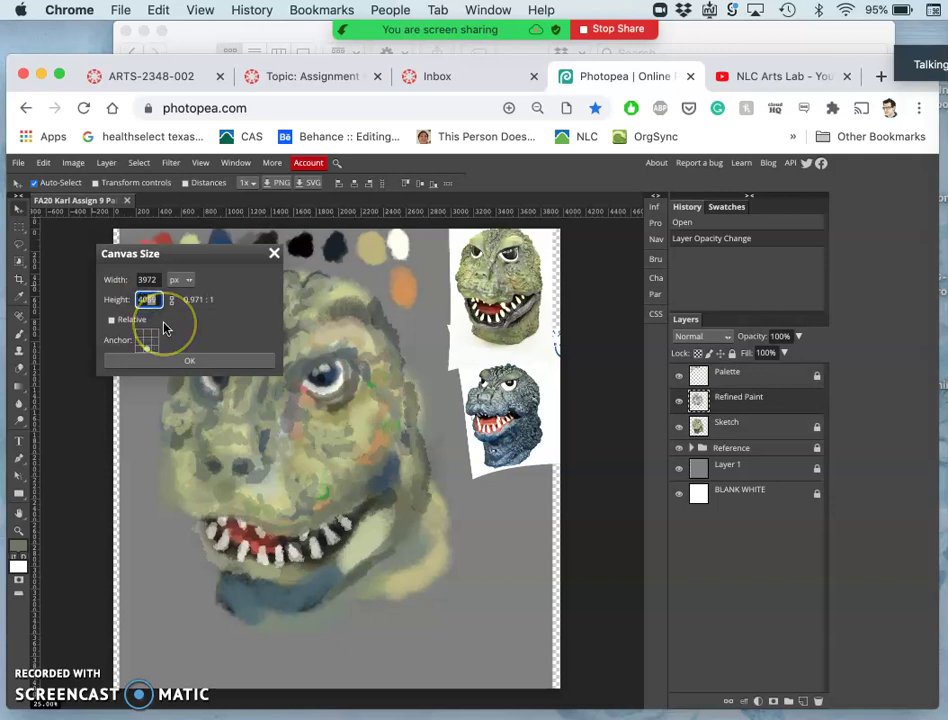
{"action": "key", "text": "BackSpace"}
{"action": "type", "text": "200"}
{"action": "left_click", "coordinate": [168, 361]}
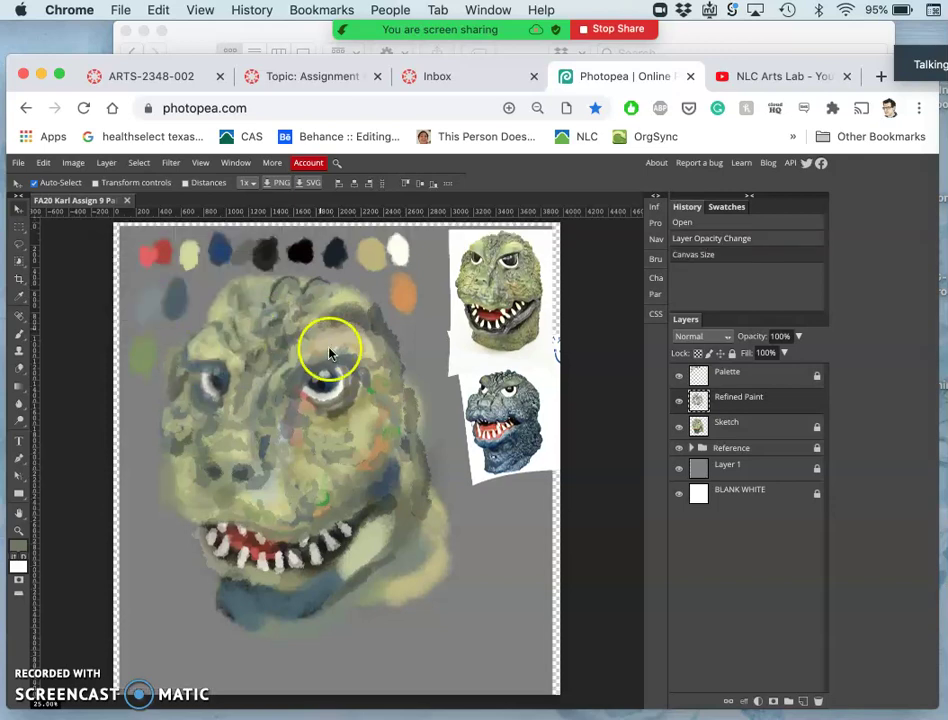
{"action": "left_click", "coordinate": [765, 470]}
- Unlock Layer 1, fill it with Gray across the enlarged canvas, and lock it again
{"action": "left_click", "coordinate": [732, 353]}
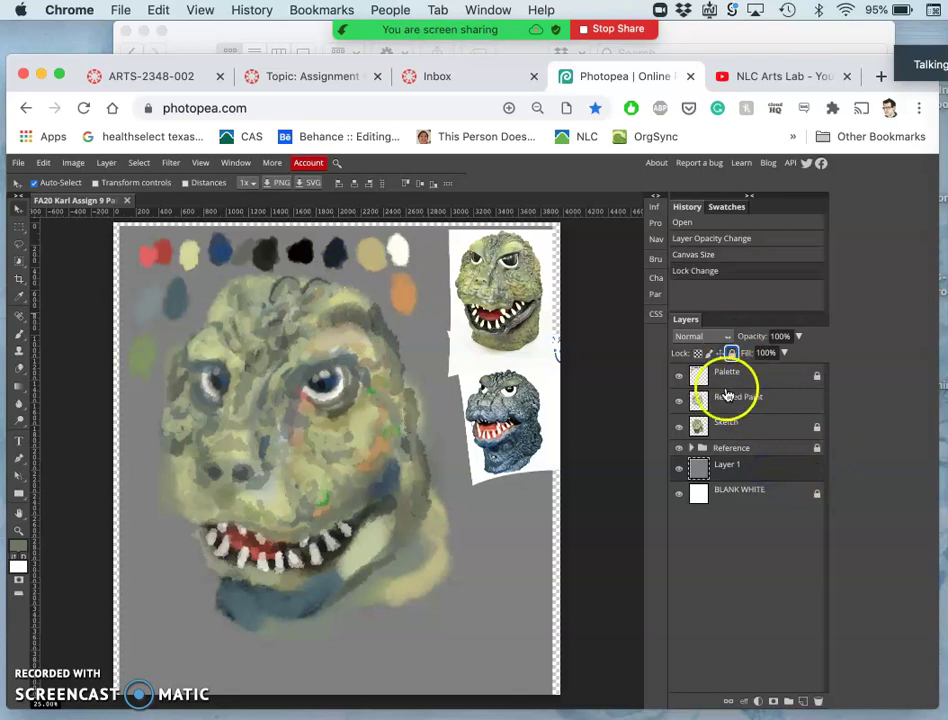
{"action": "left_click", "coordinate": [43, 162]}
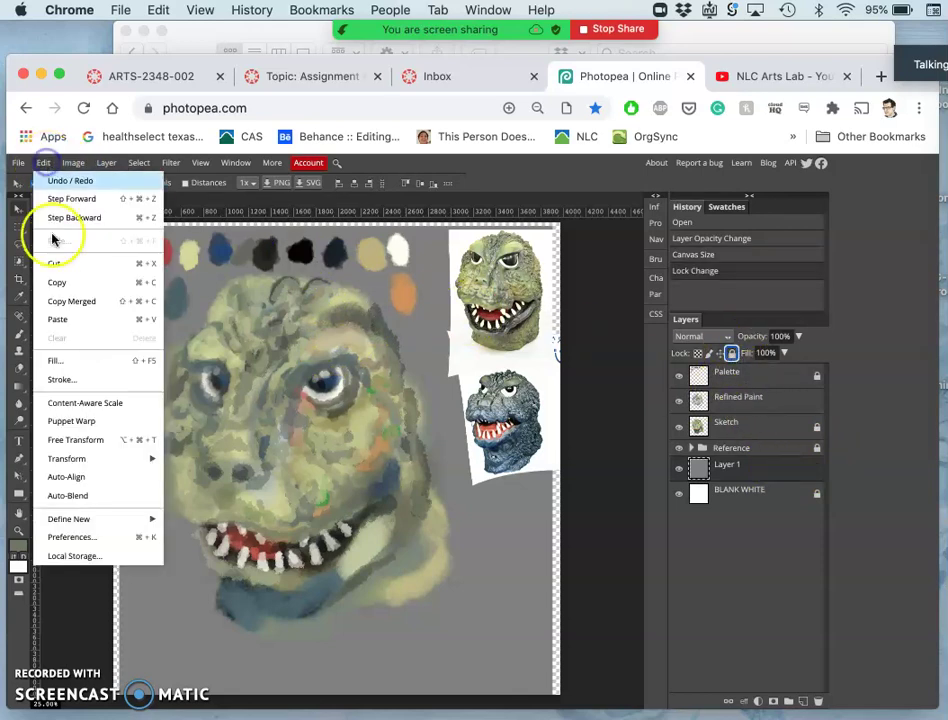
{"action": "left_click", "coordinate": [58, 360]}
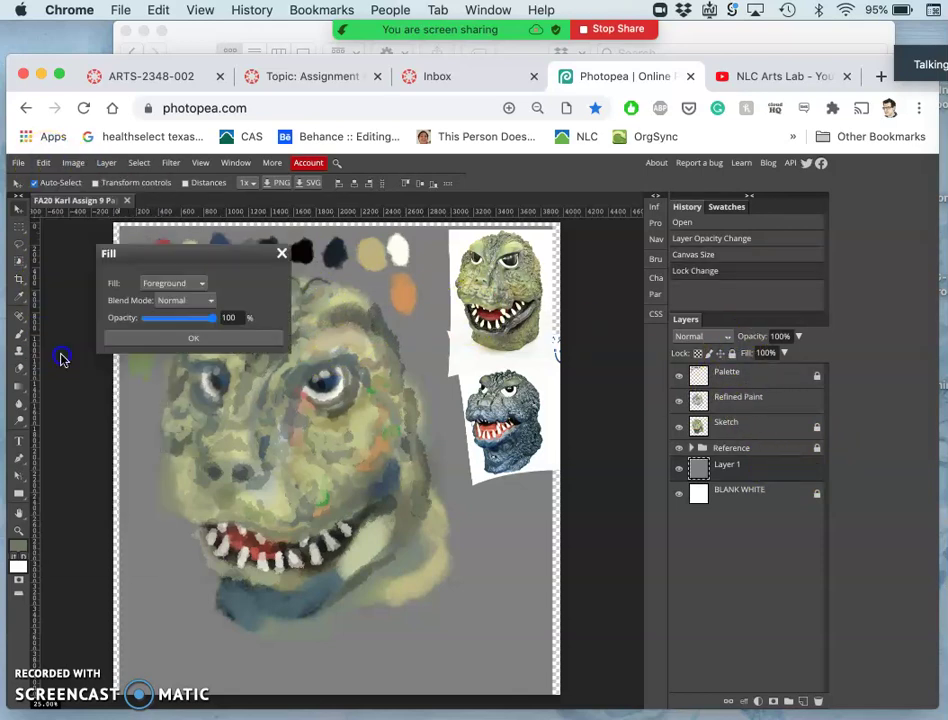
{"action": "left_click", "coordinate": [186, 286]}
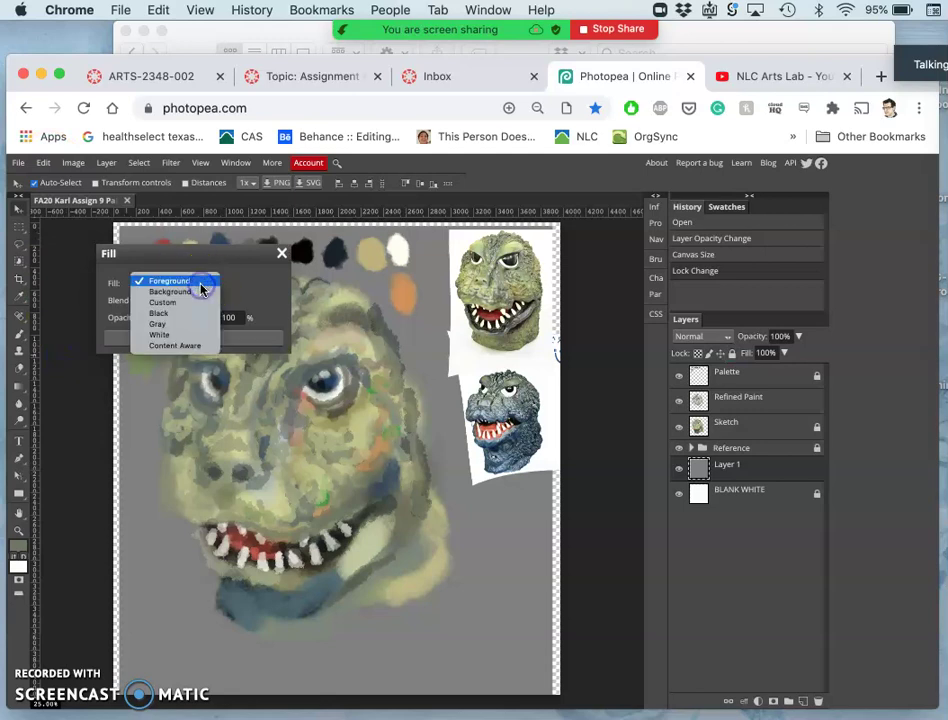
{"action": "left_click", "coordinate": [186, 324]}
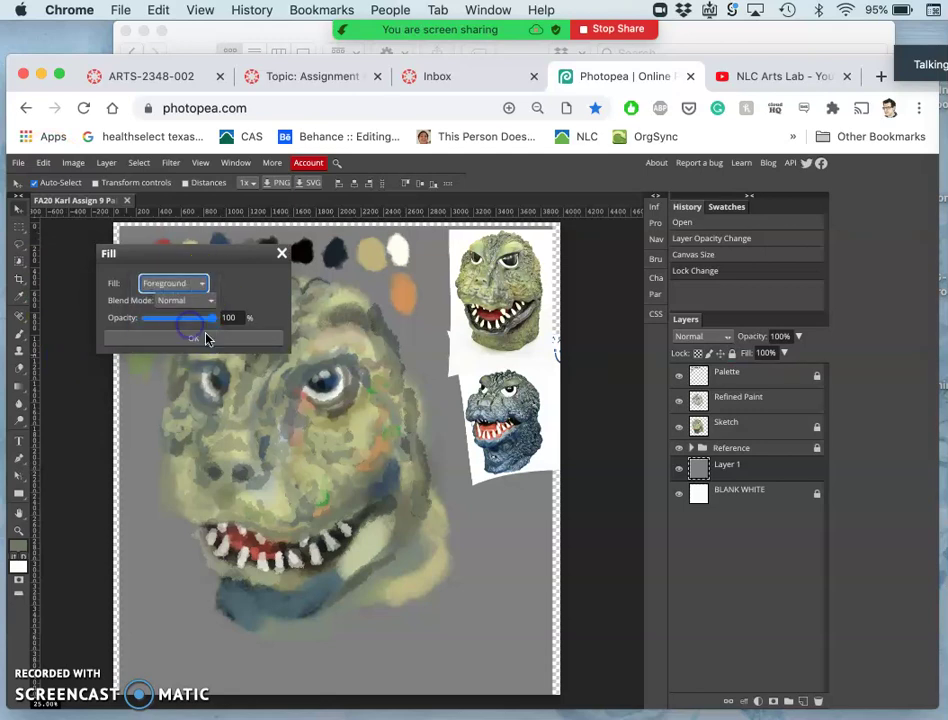
{"action": "left_click", "coordinate": [214, 341]}
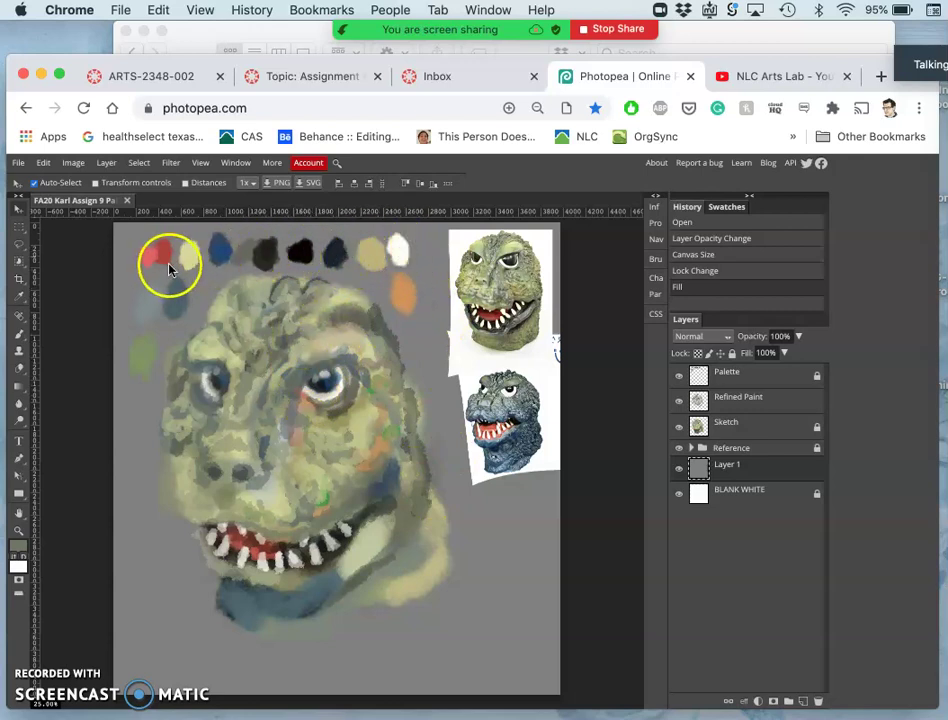
{"action": "left_click", "coordinate": [679, 471]}
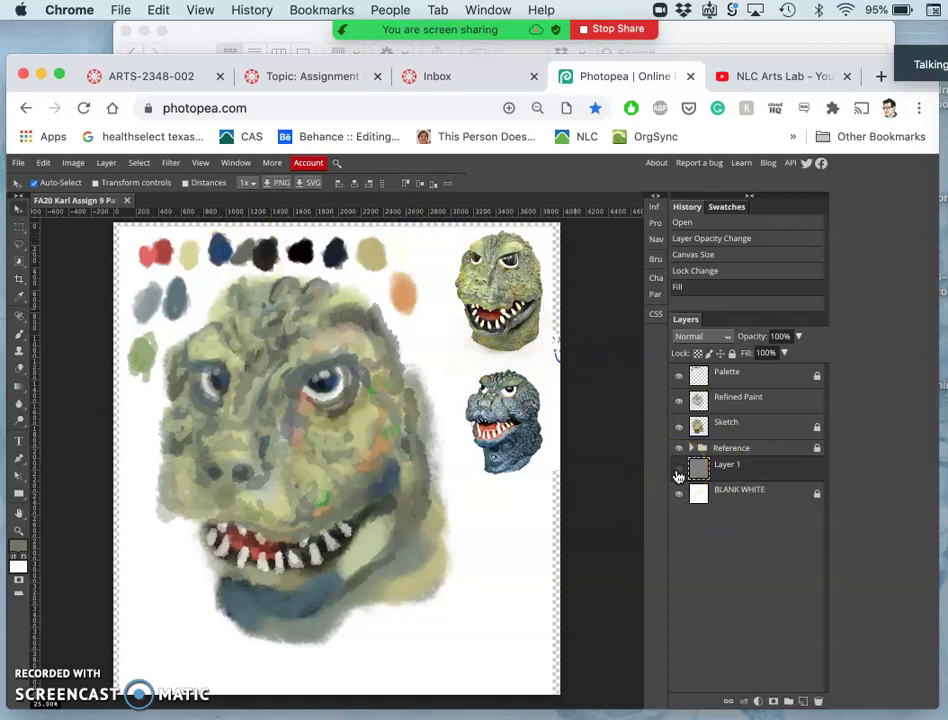
{"action": "left_click", "coordinate": [679, 472]}
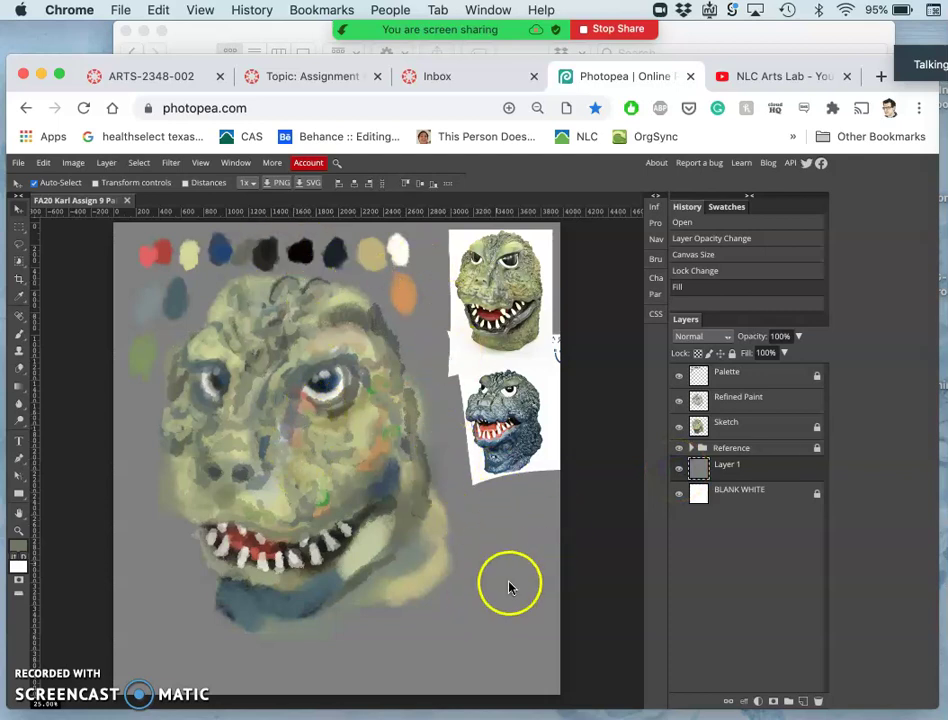
{"action": "left_click", "coordinate": [731, 354]}
- Select the Refined Paint layer and tag the Godzilla PSD file green in Finder
{"action": "left_click", "coordinate": [787, 408]}
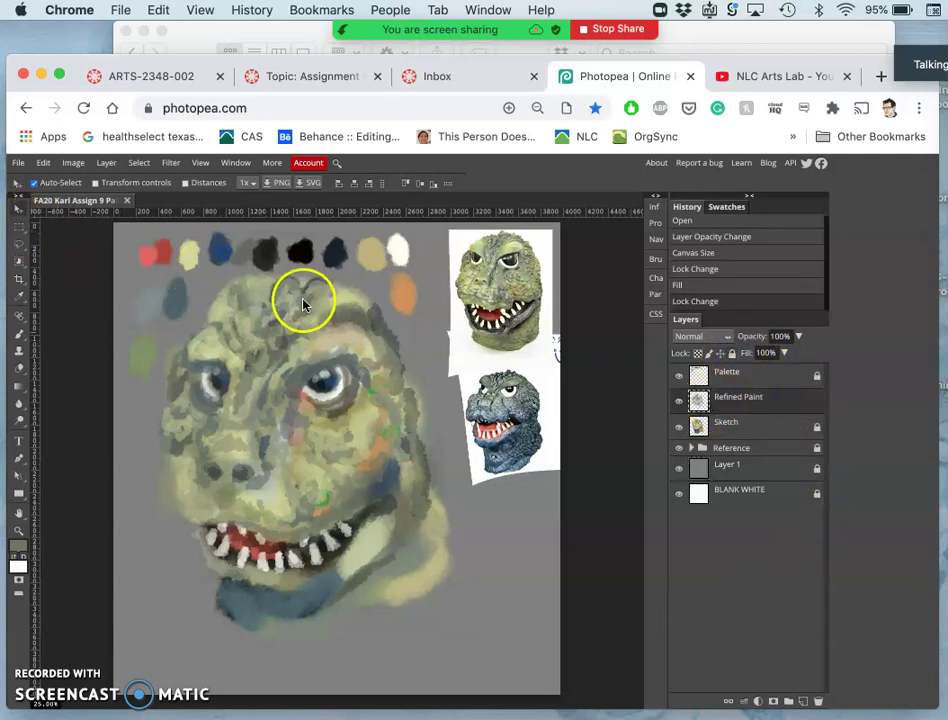
{"action": "left_click", "coordinate": [727, 35]}
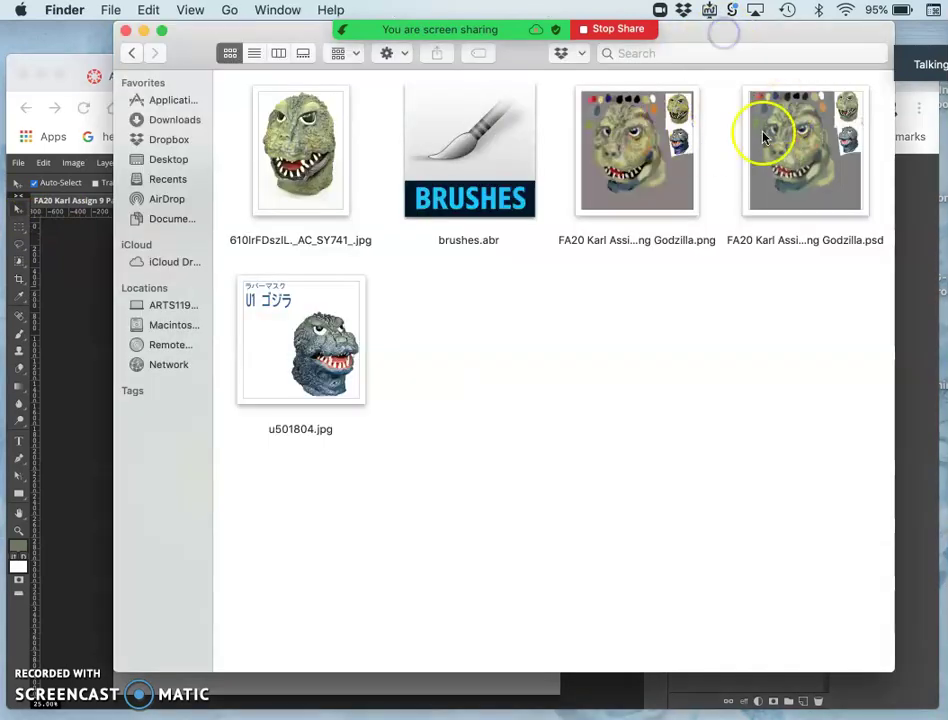
{"action": "right_click", "coordinate": [781, 180]}
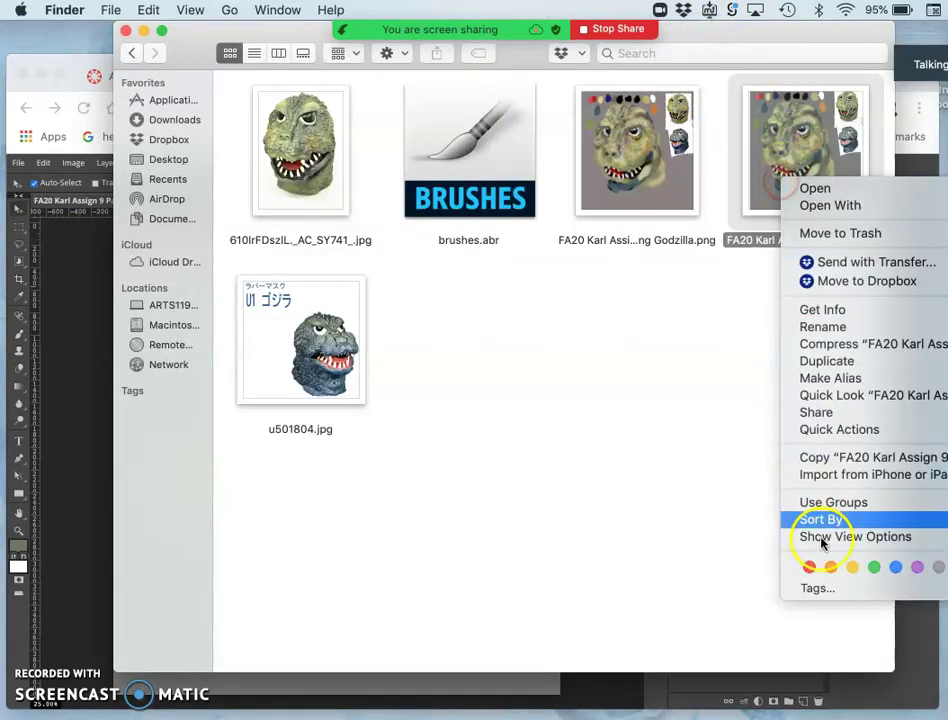
{"action": "left_click", "coordinate": [873, 566]}
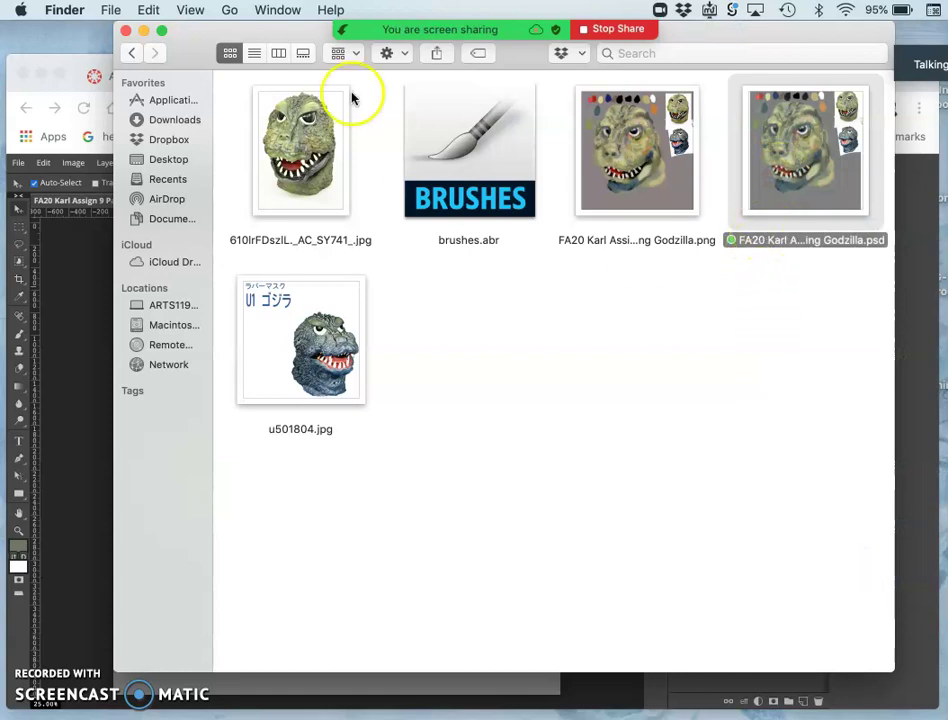
{"action": "left_click", "coordinate": [55, 215]}
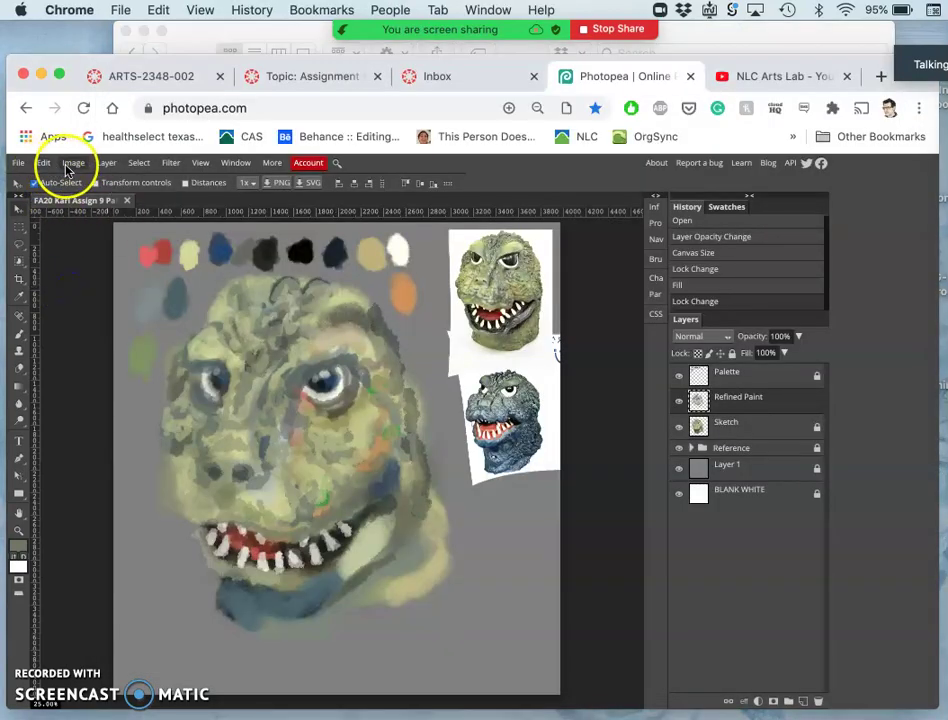
- Switch to the Brush tool, pick the 87 px tip, and enlarge it to 499 px
{"action": "left_click", "coordinate": [22, 334]}
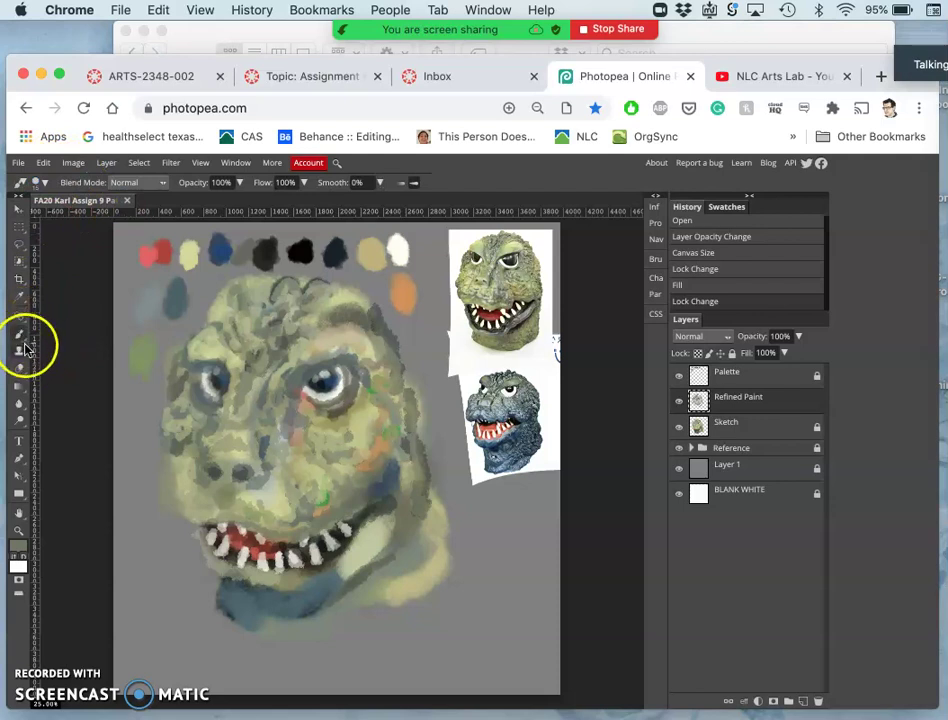
{"action": "left_click", "coordinate": [40, 182]}
{"action": "scroll", "coordinate": [110, 275], "scroll_direction": "down", "scroll_amount": 2}
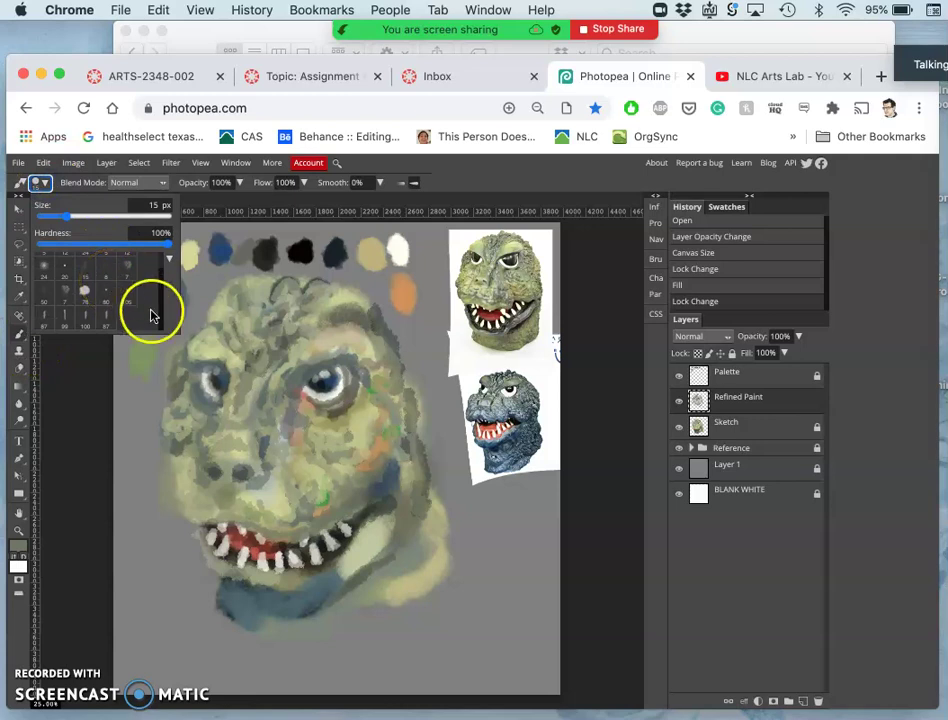
{"action": "left_click_drag", "start_coordinate": [152, 313], "coordinate": [150, 325]}
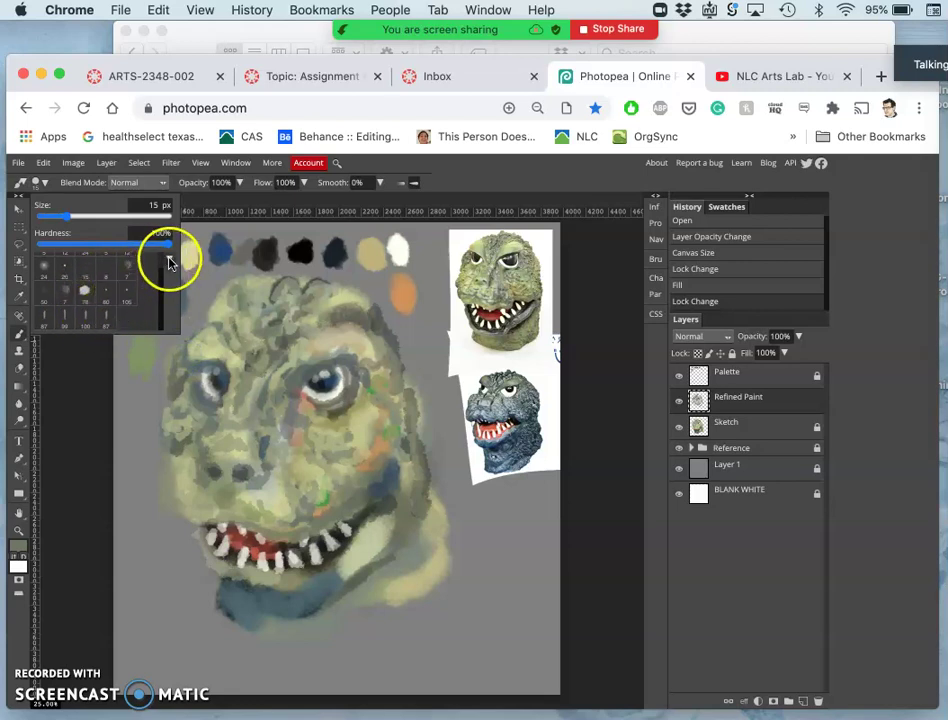
{"action": "left_click", "coordinate": [106, 316]}
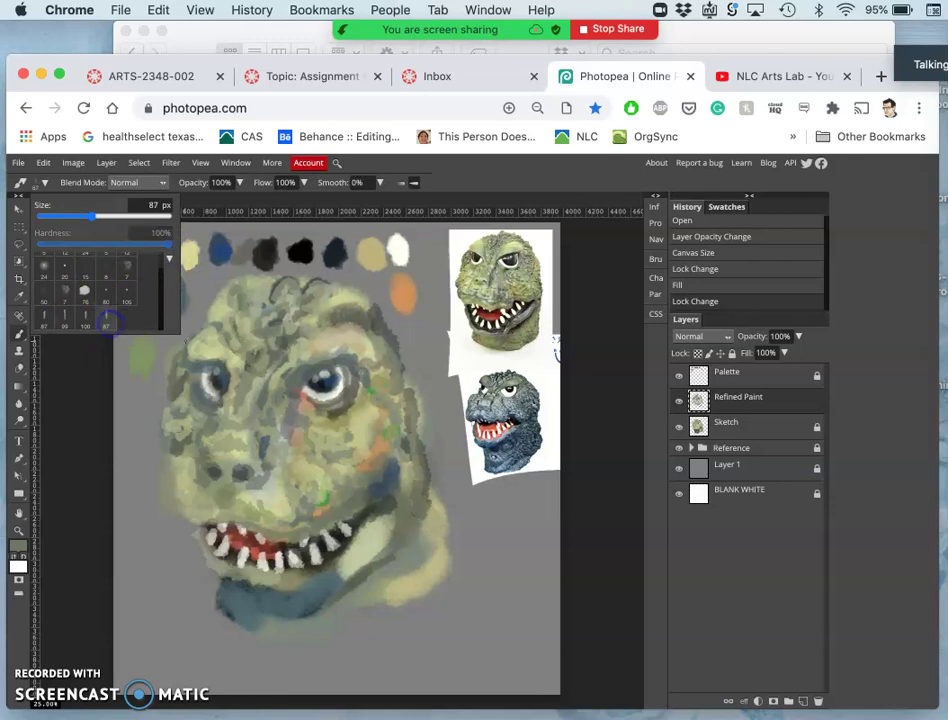
{"action": "left_click", "coordinate": [140, 222]}
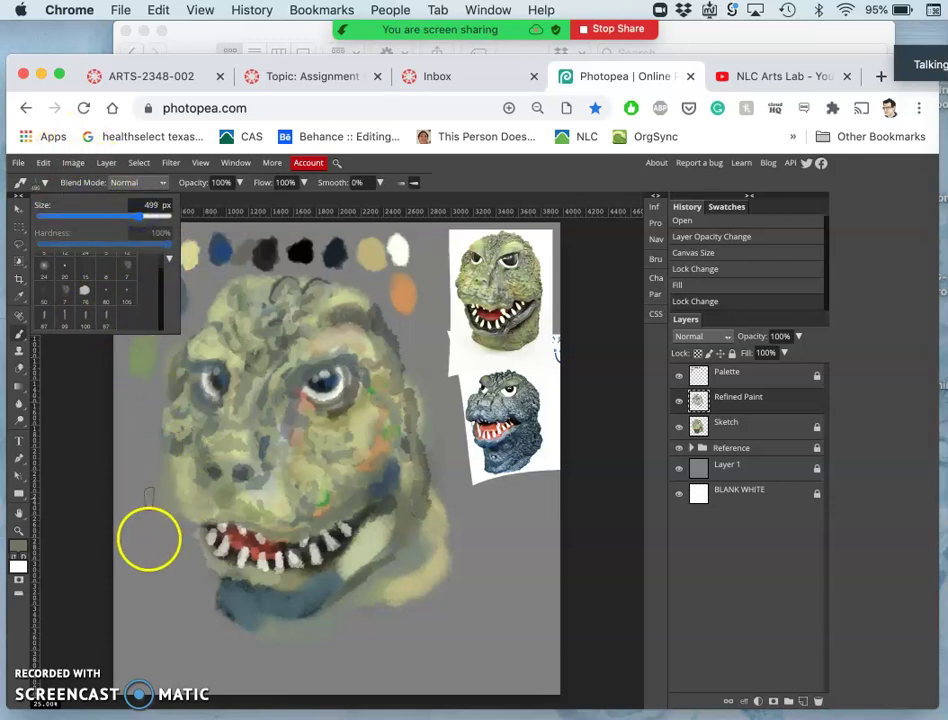
{"action": "left_click", "coordinate": [169, 586]}
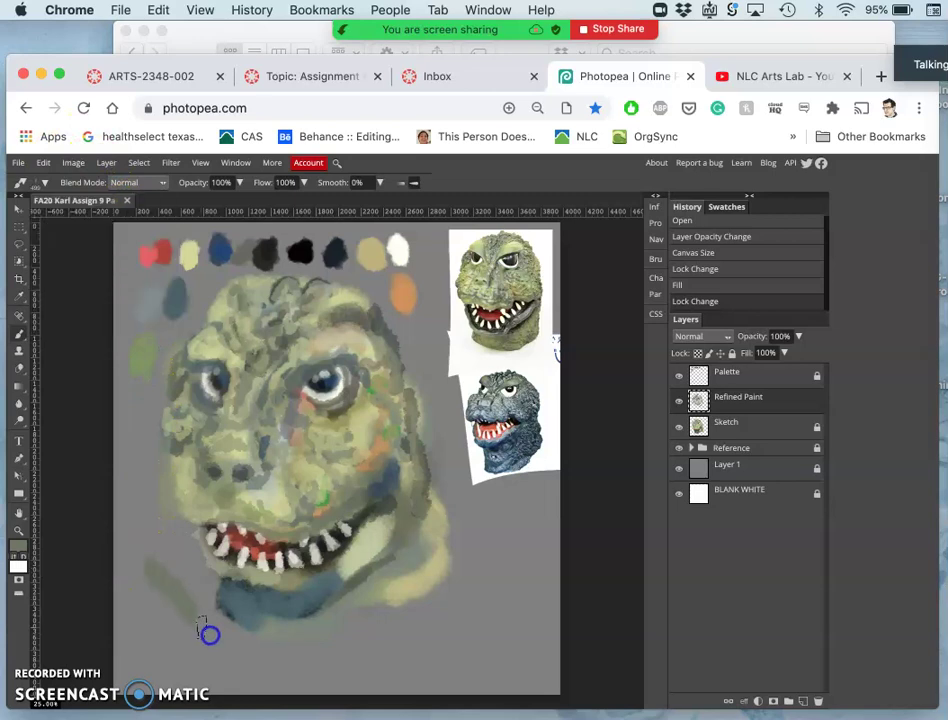
- Paint a test dab, undo it, and bring up the brush library's gear options
{"action": "left_click", "coordinate": [208, 634]}
{"action": "key", "text": "super+z"}
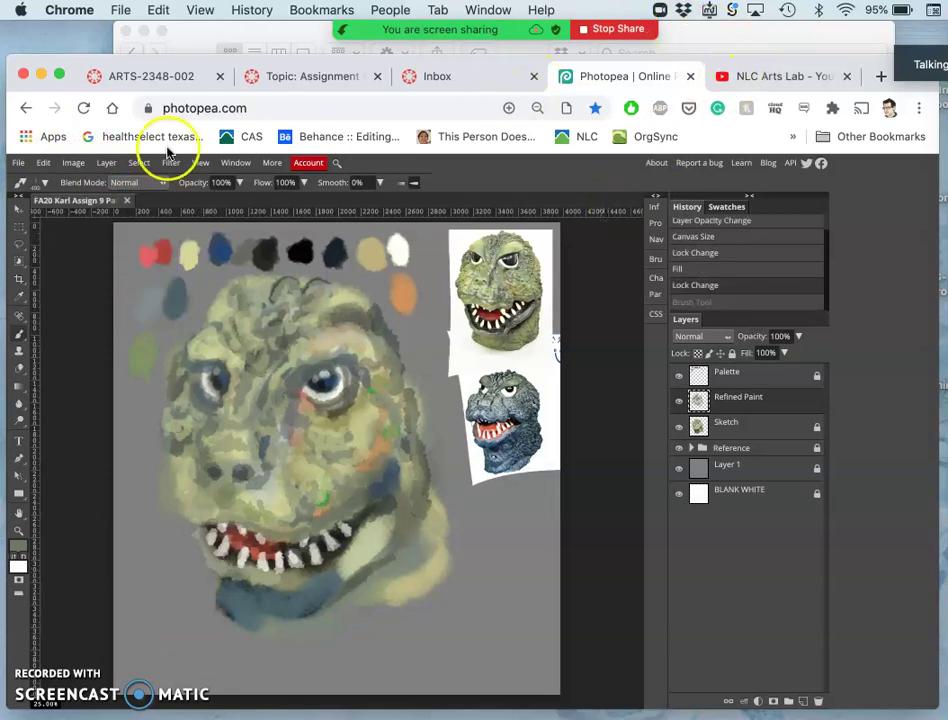
{"action": "left_click", "coordinate": [40, 182]}
{"action": "left_click", "coordinate": [169, 257]}
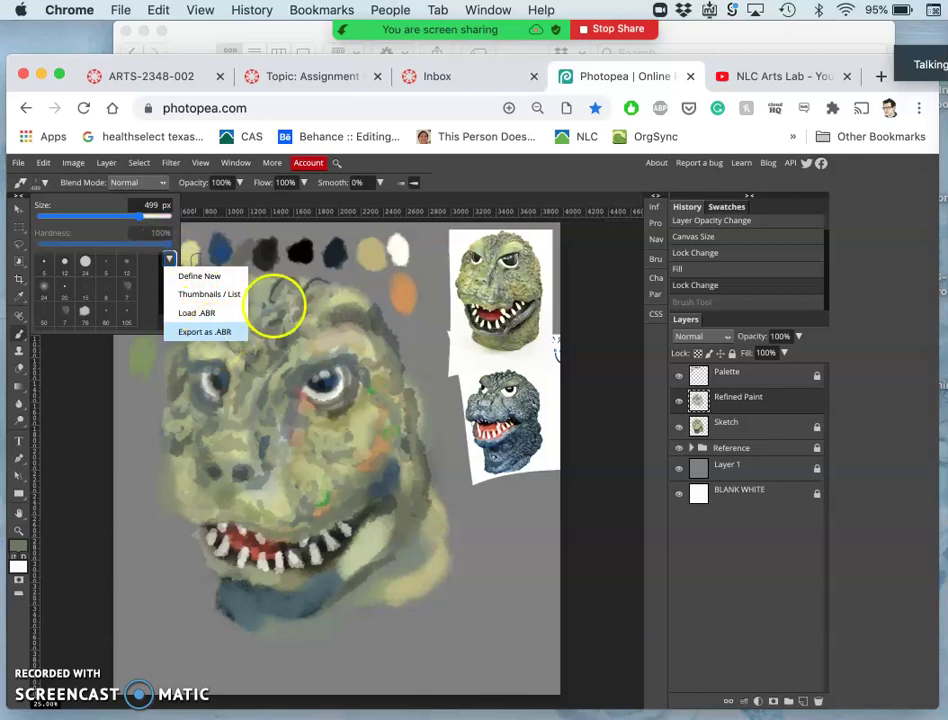
- Rename brushes.abr in the Godzilla folder to the artist's name followed by FA20.abr
{"action": "left_click", "coordinate": [785, 27]}
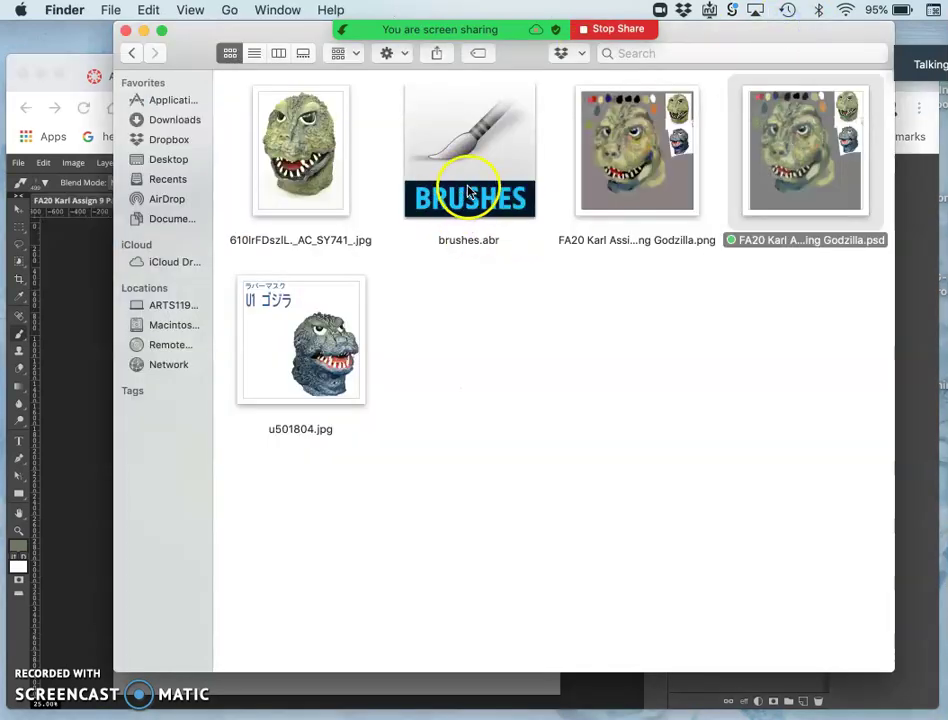
{"action": "left_click", "coordinate": [499, 242]}
{"action": "left_click", "coordinate": [460, 243]}
{"action": "type", "text": "Karl FA20"}
{"action": "key", "text": "Return"}
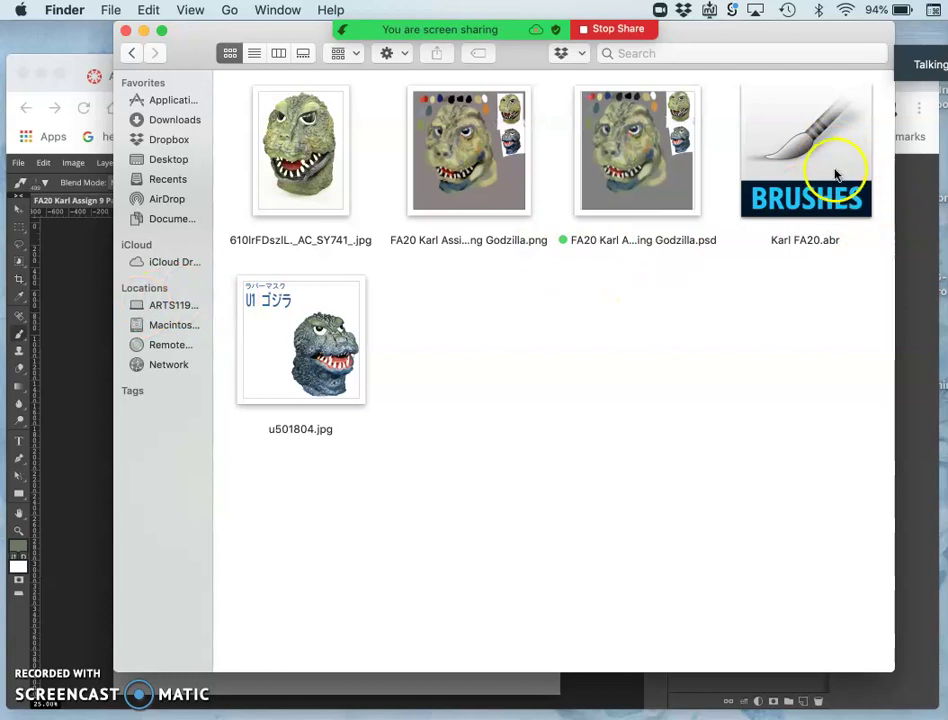
- Load the renamed FA20 .abr brush set into Photopea, keeping it for future sessions
{"action": "left_click", "coordinate": [79, 297]}
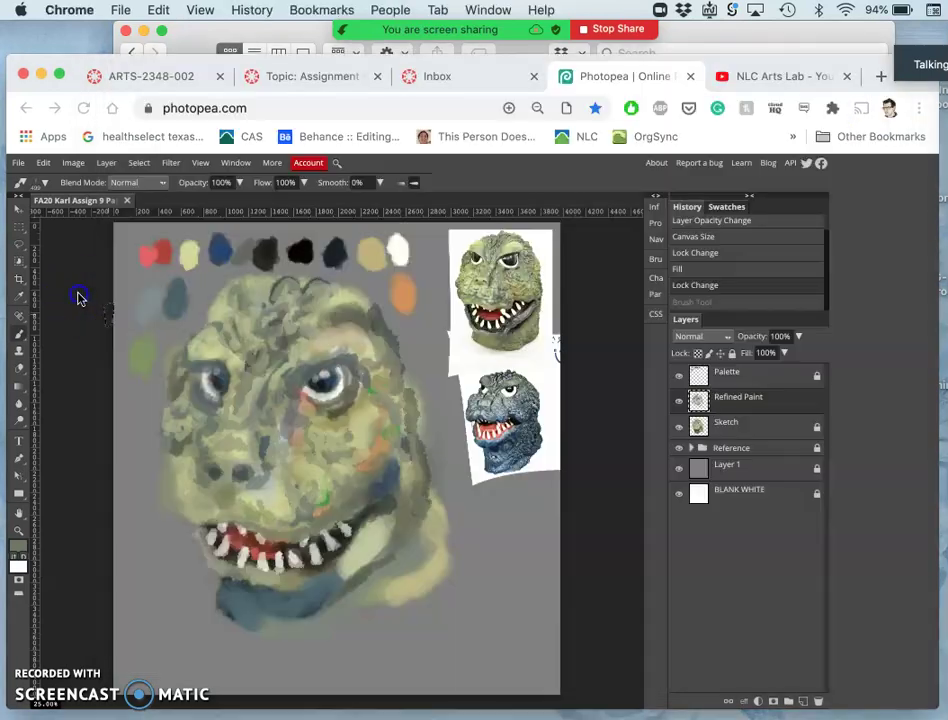
{"action": "left_click", "coordinate": [40, 182]}
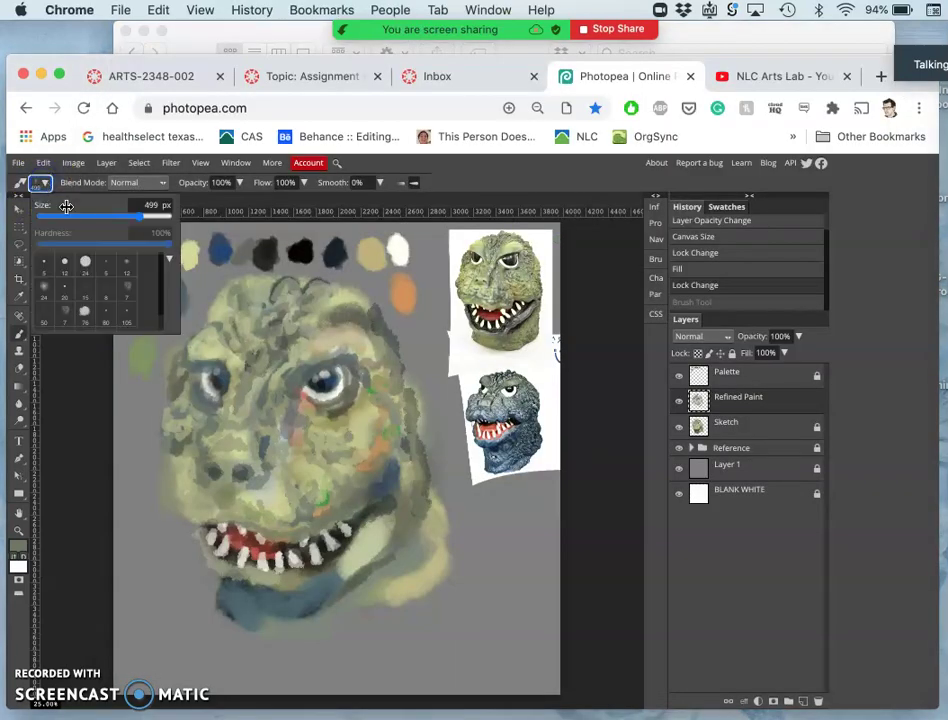
{"action": "left_click", "coordinate": [169, 260]}
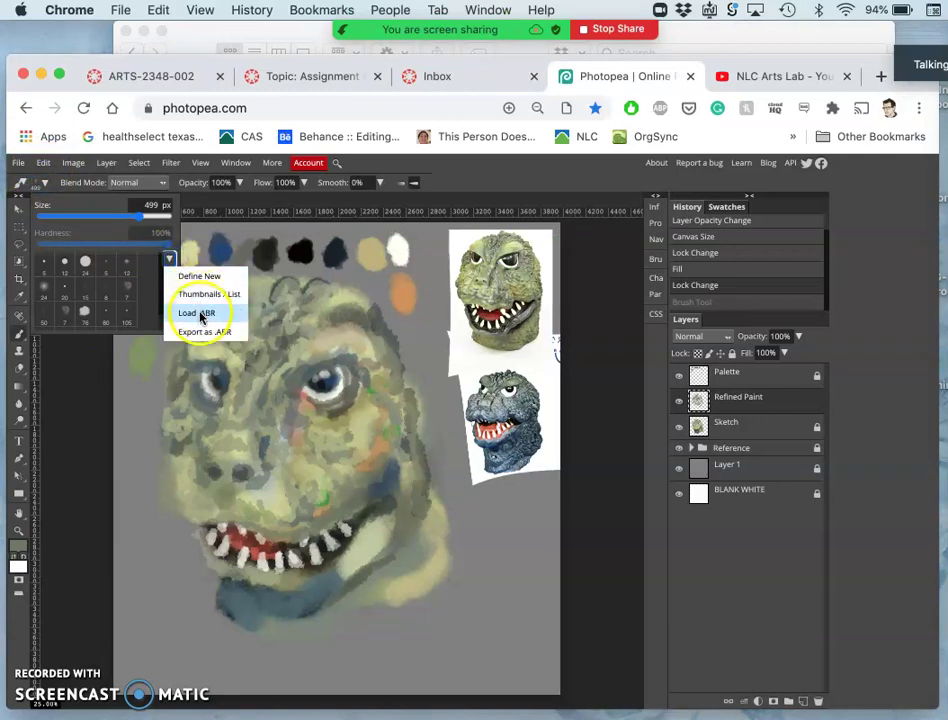
{"action": "left_click", "coordinate": [185, 311]}
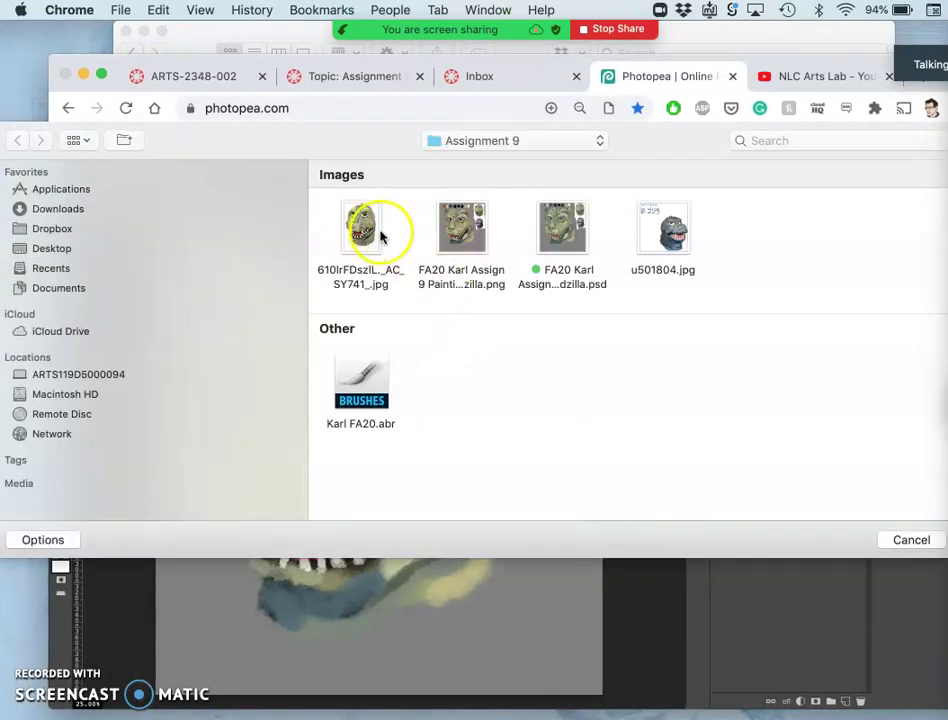
{"action": "left_click", "coordinate": [350, 395]}
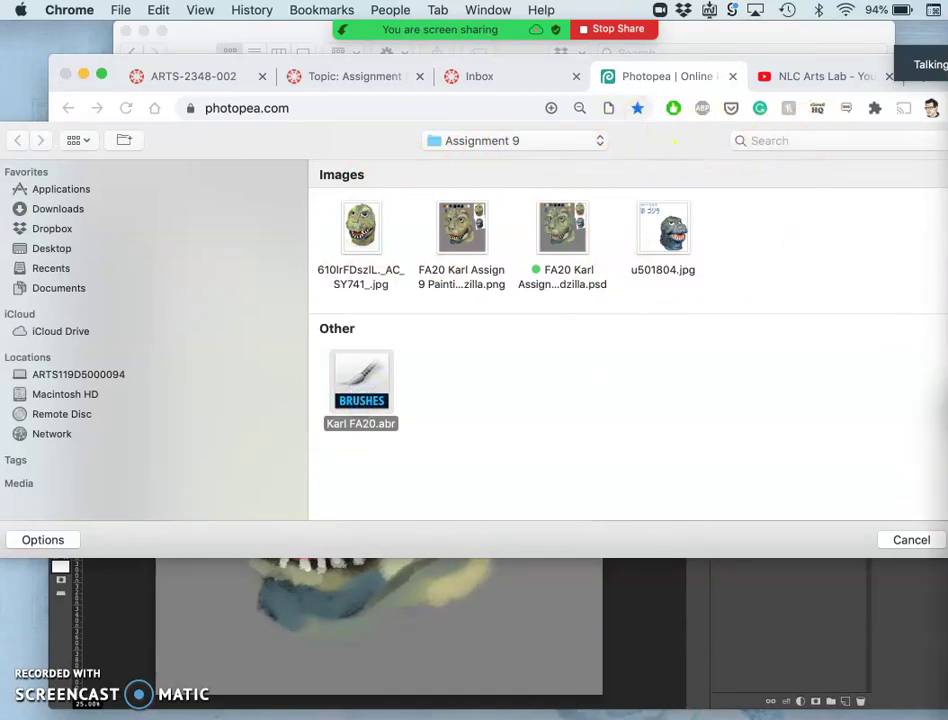
{"action": "key", "text": "Return"}
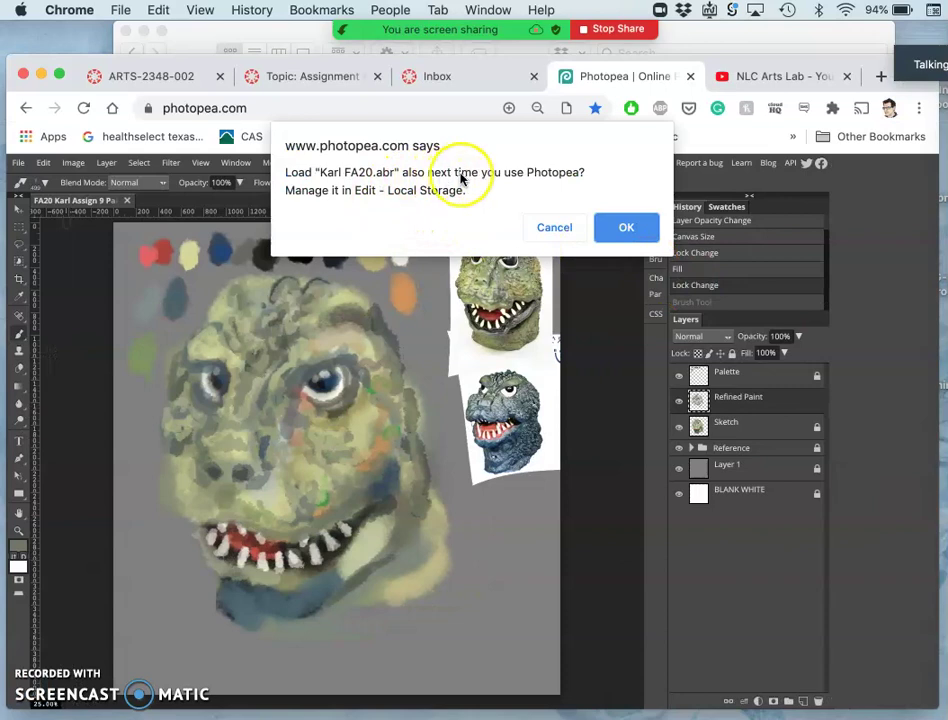
{"action": "left_click", "coordinate": [607, 227]}
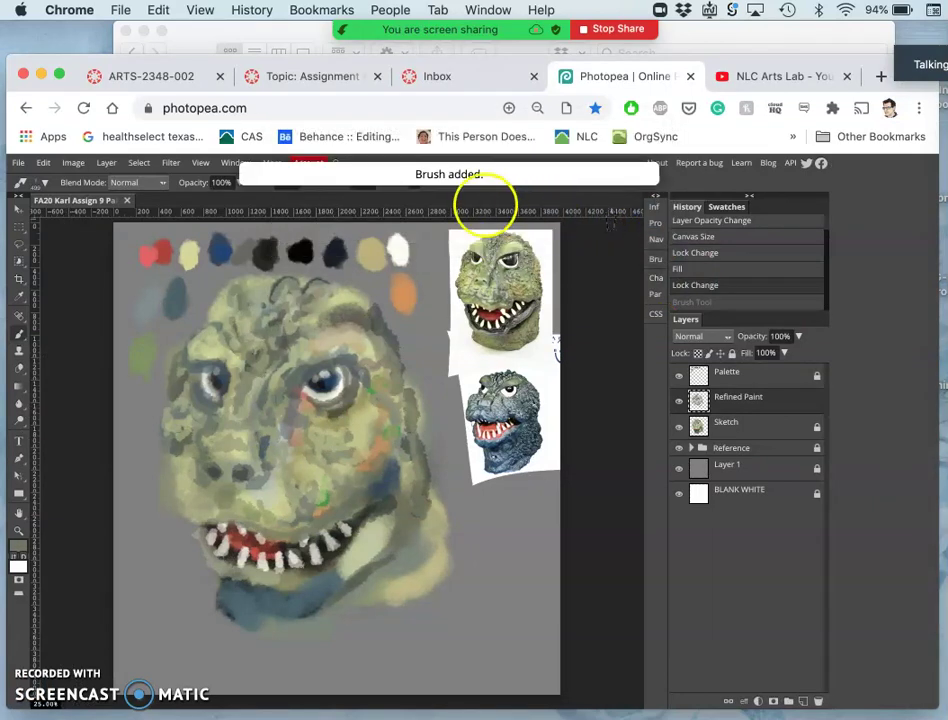
- Pick a newly loaded brush at 405 px and undo a green test stroke
{"action": "left_click", "coordinate": [41, 184]}
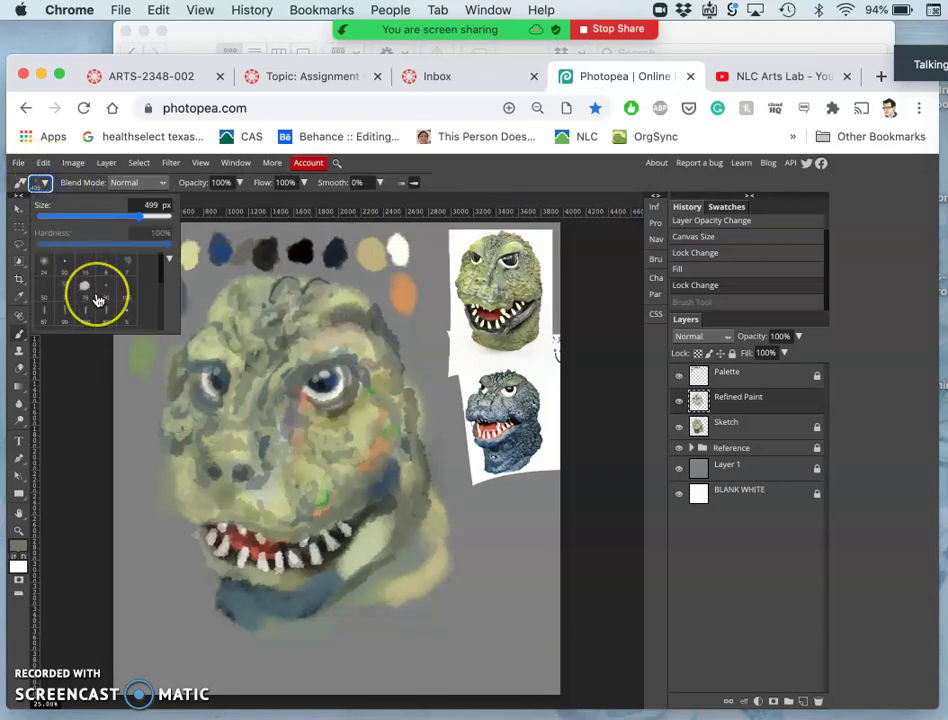
{"action": "scroll", "coordinate": [98, 300], "scroll_direction": "down", "scroll_amount": 1}
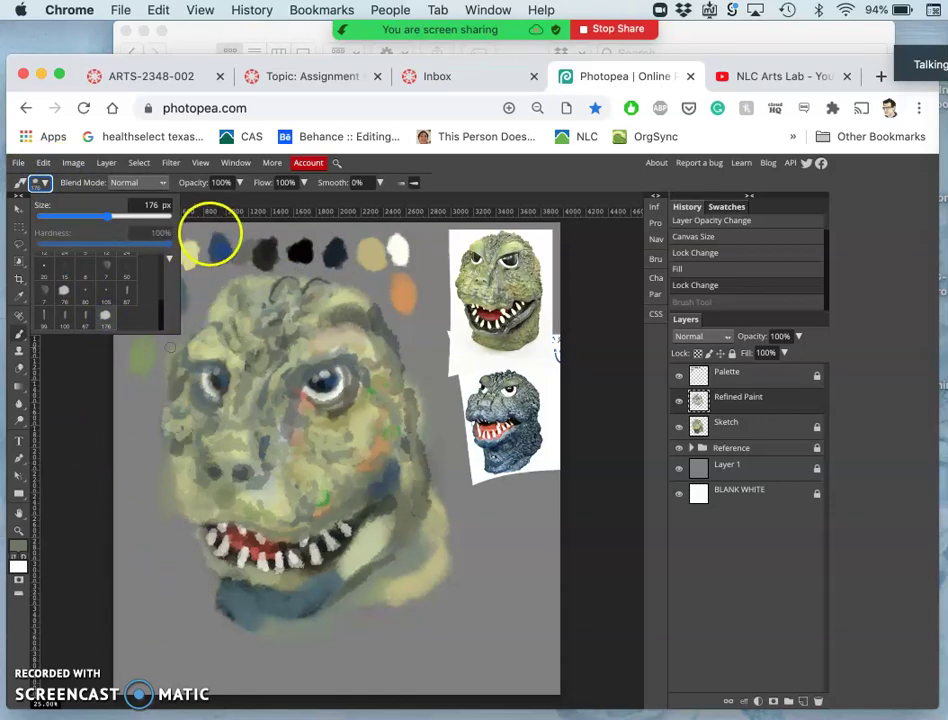
{"action": "left_click", "coordinate": [131, 220]}
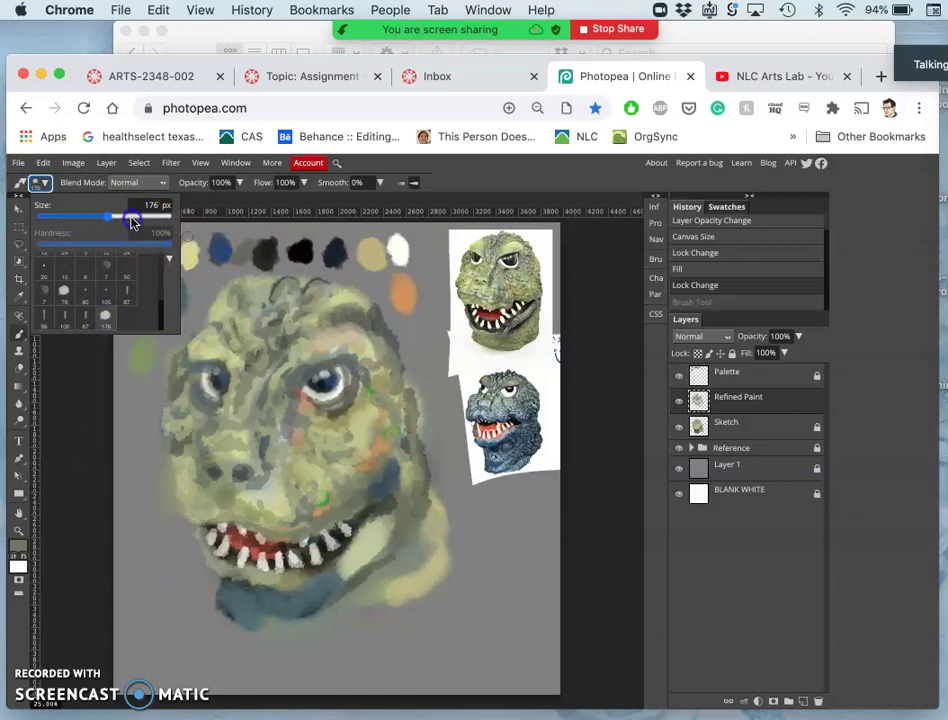
{"action": "left_click", "coordinate": [158, 577]}
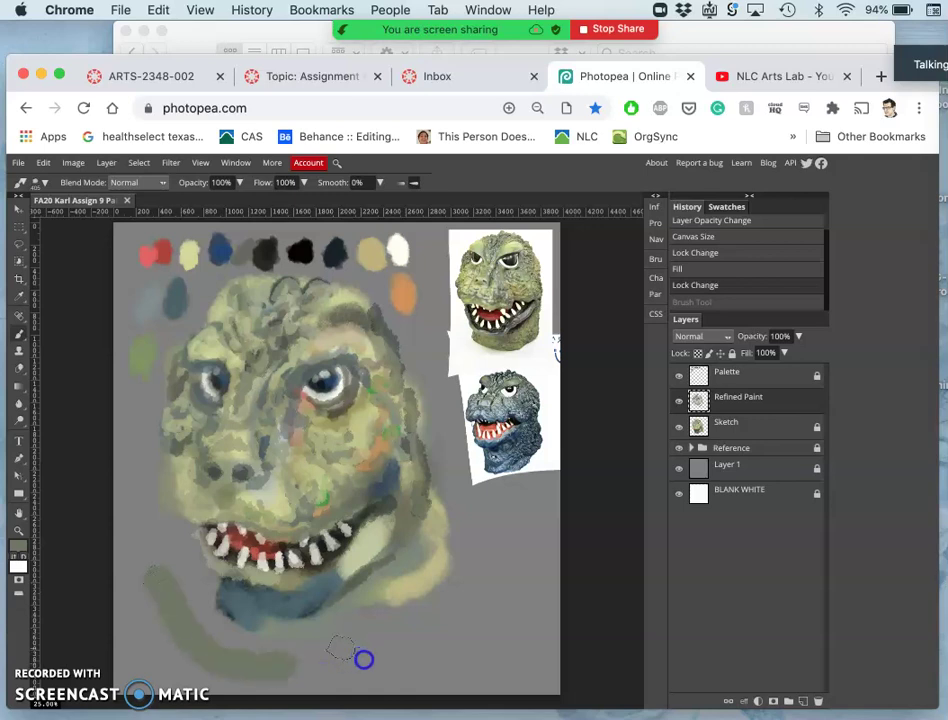
{"action": "left_click_drag", "start_coordinate": [363, 659], "coordinate": [370, 657]}
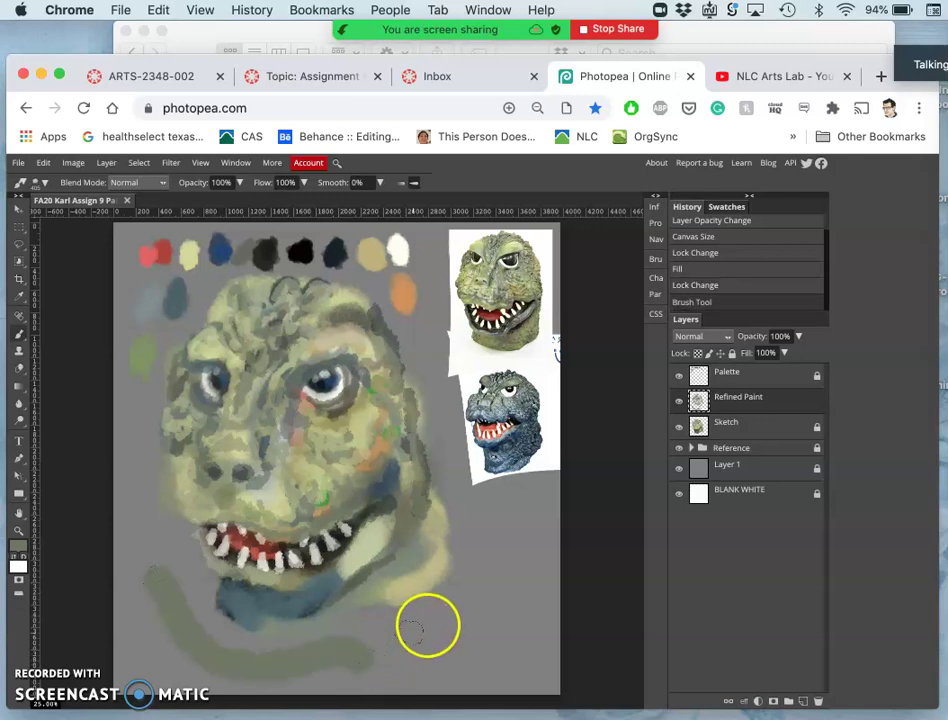
{"action": "scroll", "coordinate": [428, 625], "scroll_direction": "up", "scroll_amount": 5}
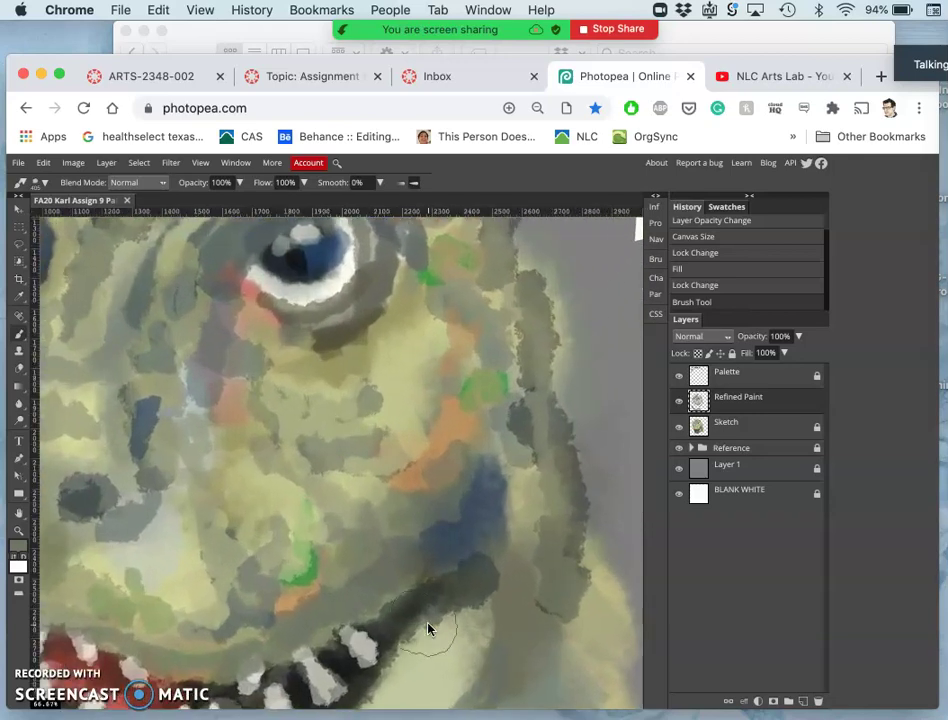
{"action": "scroll", "coordinate": [428, 628], "scroll_direction": "down", "scroll_amount": 10}
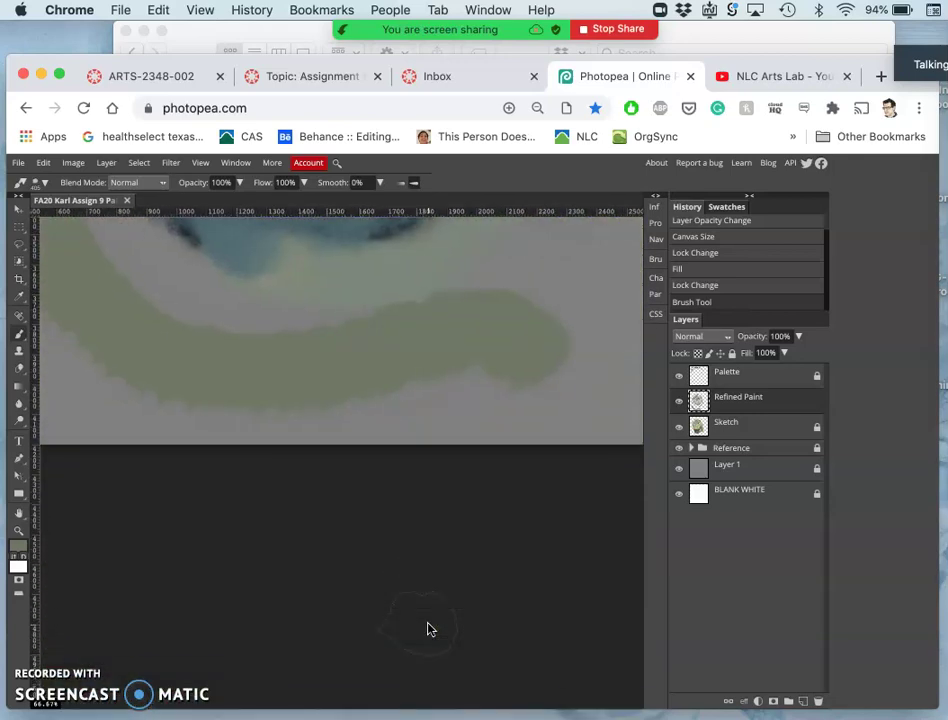
{"action": "scroll", "coordinate": [428, 629], "scroll_direction": "up", "scroll_amount": 6}
{"action": "scroll", "coordinate": [428, 629], "scroll_direction": "left", "scroll_amount": 5}
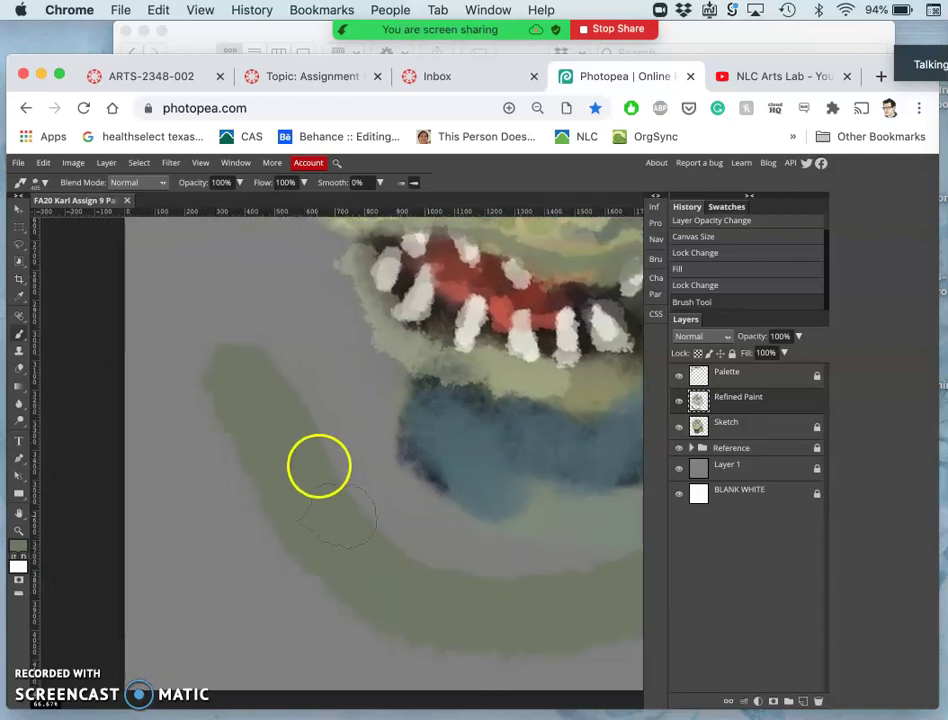
{"action": "key", "text": "super+z"}
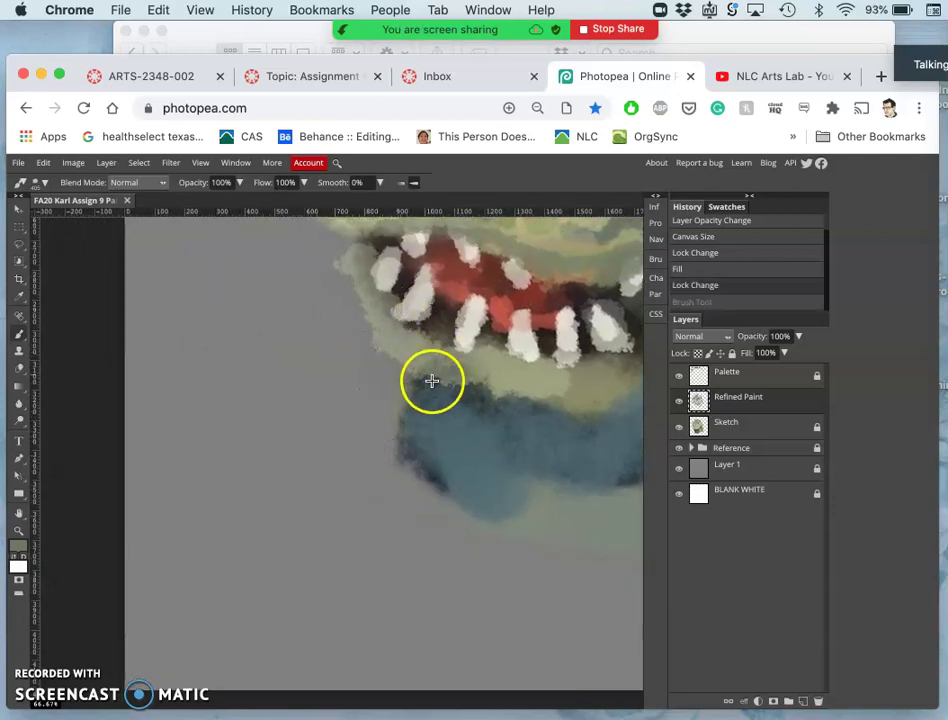
- Sample a dark colour near the teeth, paint a trial stroke by the jaw, and undo it
{"action": "left_click", "coordinate": [431, 310]}
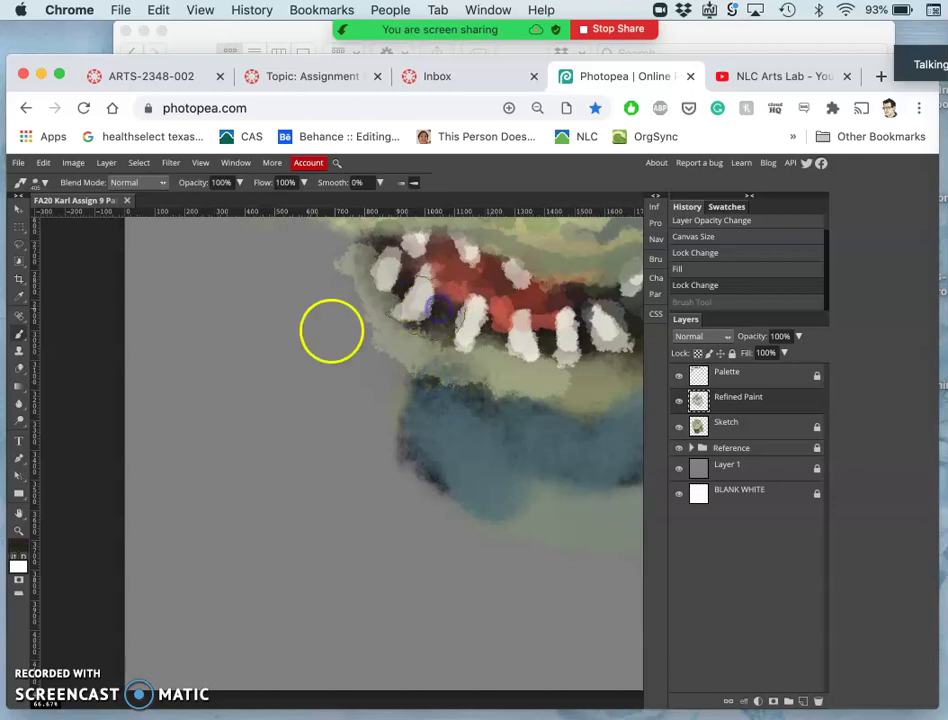
{"action": "mouse_move", "coordinate": [255, 338]}
{"action": "left_mouse_down"}
{"action": "mouse_move", "coordinate": [152, 328]}
{"action": "mouse_move", "coordinate": [248, 292]}
{"action": "mouse_move", "coordinate": [270, 517]}
{"action": "left_mouse_up"}
{"action": "mouse_move", "coordinate": [322, 402]}
{"action": "left_mouse_down"}
{"action": "mouse_move", "coordinate": [311, 353]}
{"action": "mouse_move", "coordinate": [318, 390]}
{"action": "left_mouse_up"}
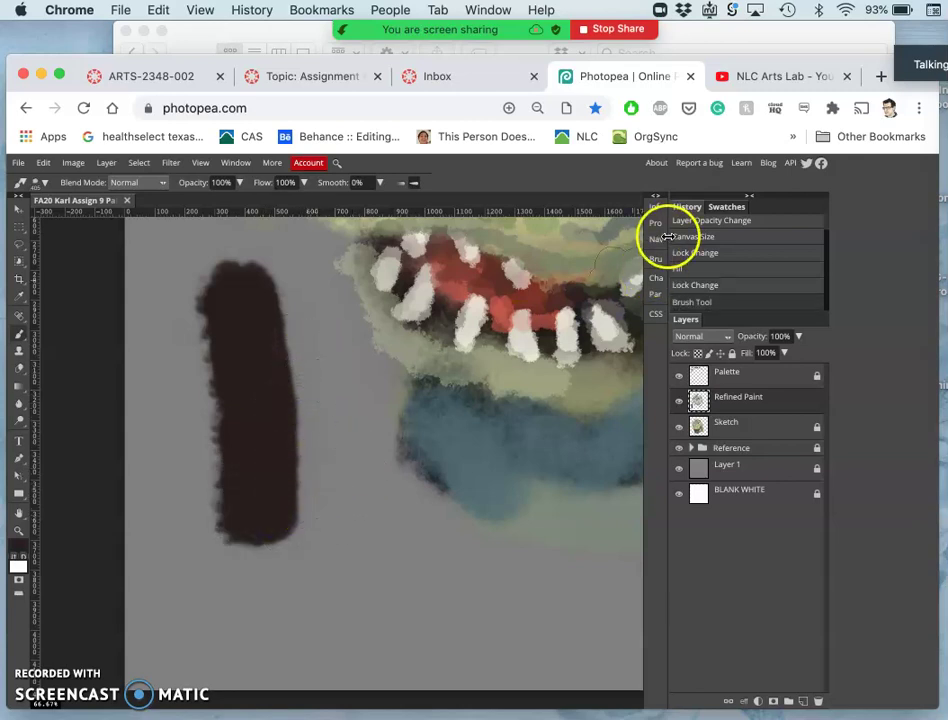
{"action": "key", "text": "ctrl+z"}
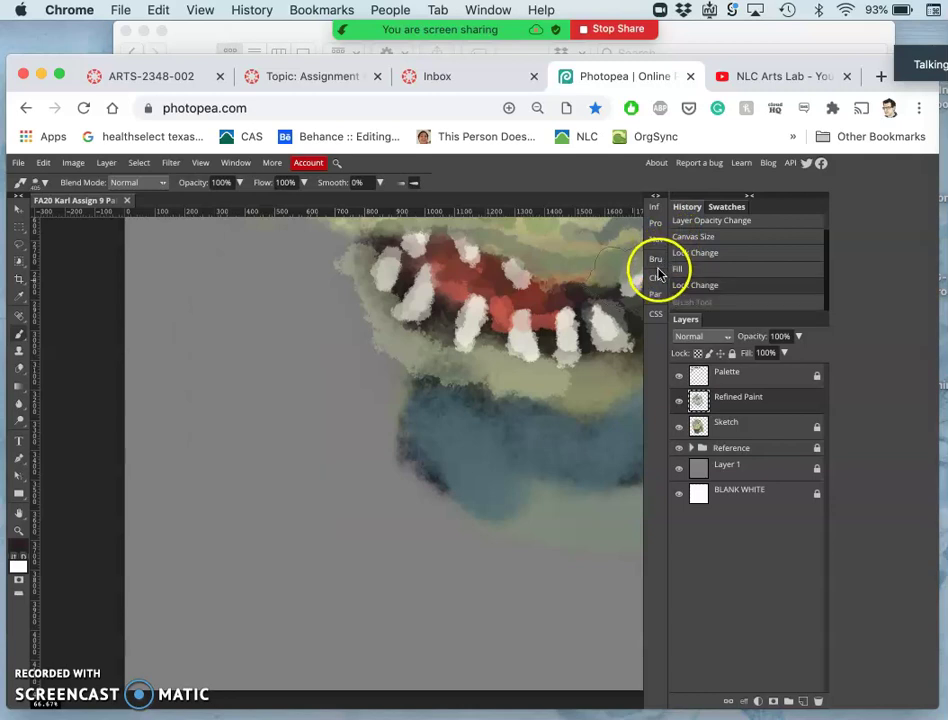
- Give the brush 28% size jitter, 27% roundness jitter, and scatter count 2 with 5% position jitter
{"action": "left_click", "coordinate": [656, 261]}
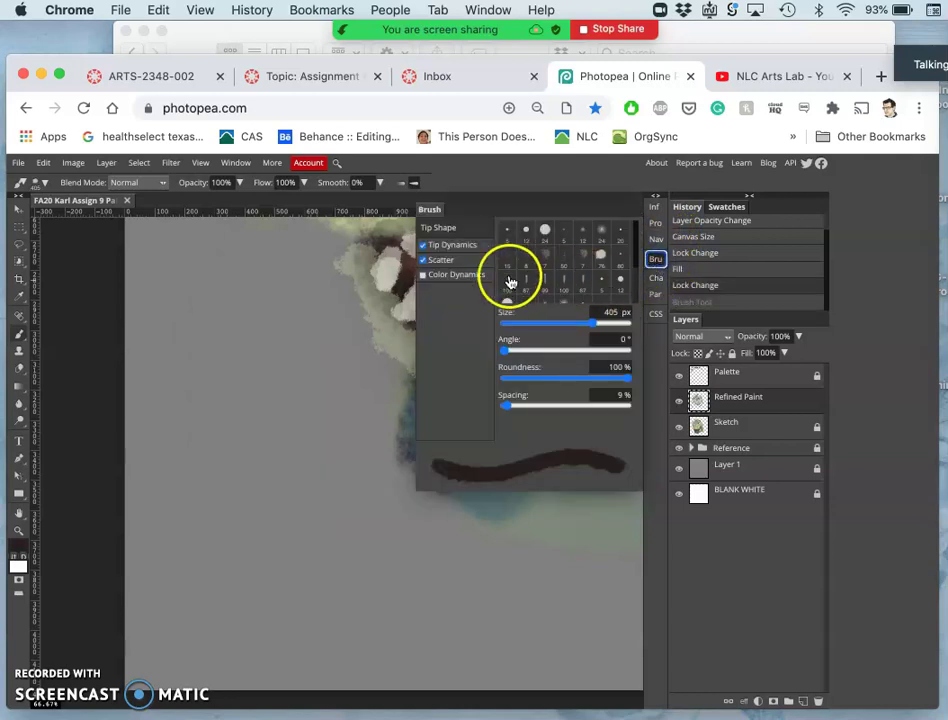
{"action": "left_click", "coordinate": [452, 246]}
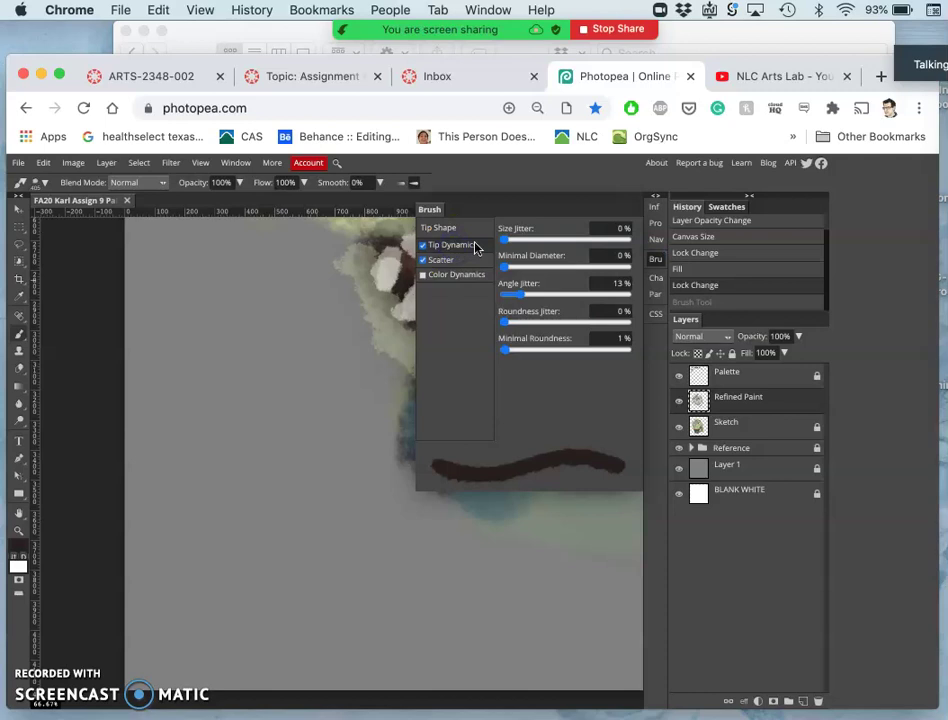
{"action": "left_click_drag", "start_coordinate": [505, 240], "coordinate": [540, 242]}
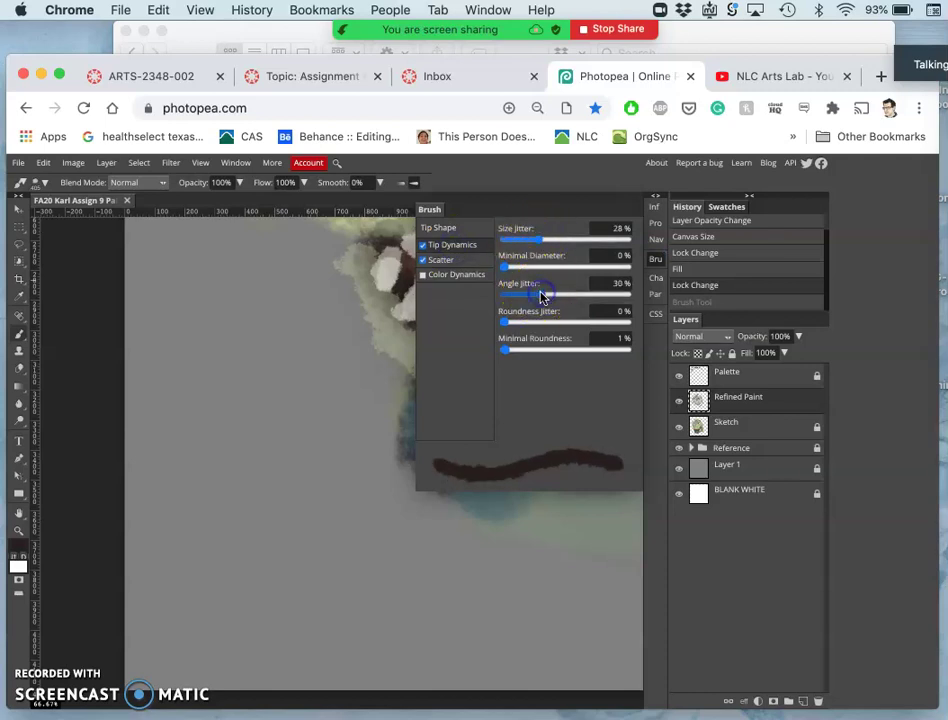
{"action": "mouse_move", "coordinate": [527, 321]}
{"action": "left_mouse_down"}
{"action": "mouse_move", "coordinate": [529, 332]}
{"action": "mouse_move", "coordinate": [537, 325]}
{"action": "left_mouse_up"}
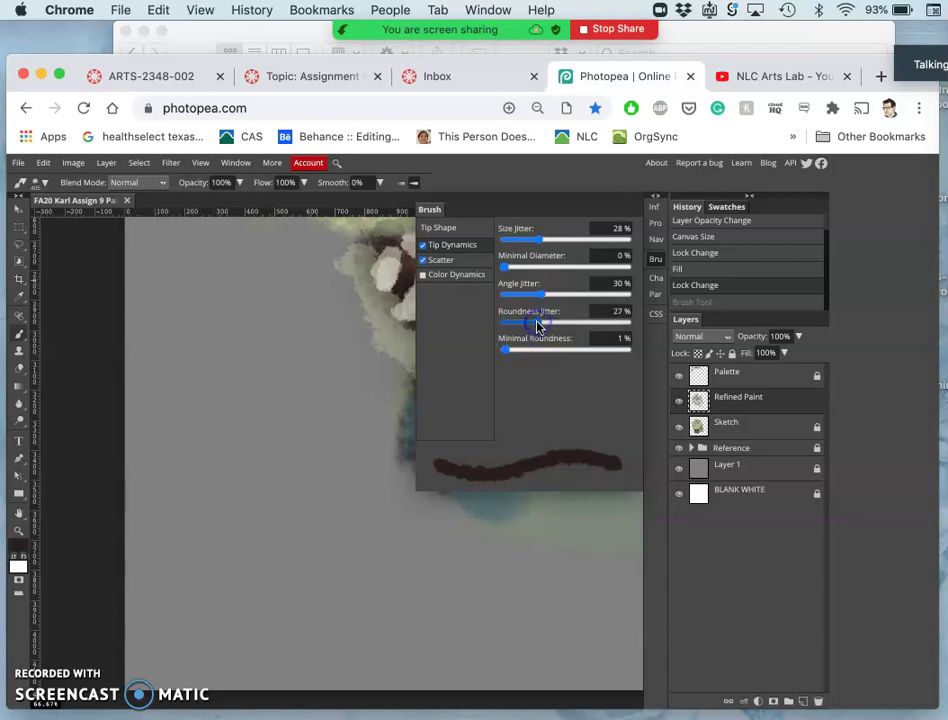
{"action": "left_click", "coordinate": [442, 262]}
{"action": "left_click_drag", "start_coordinate": [540, 258], "coordinate": [533, 272]}
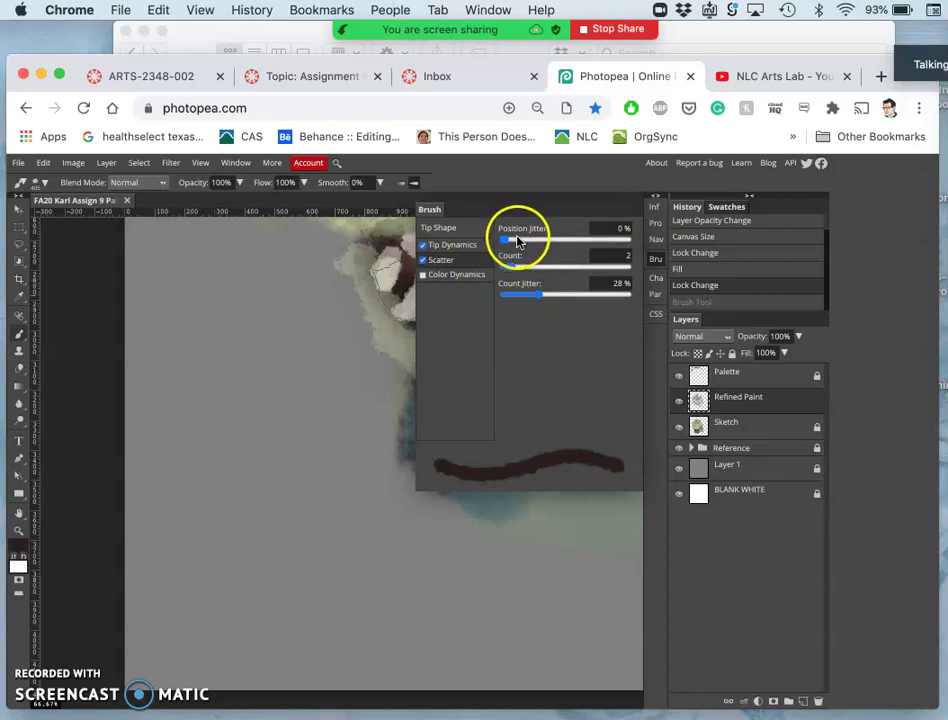
{"action": "left_click_drag", "start_coordinate": [517, 243], "coordinate": [507, 244]}
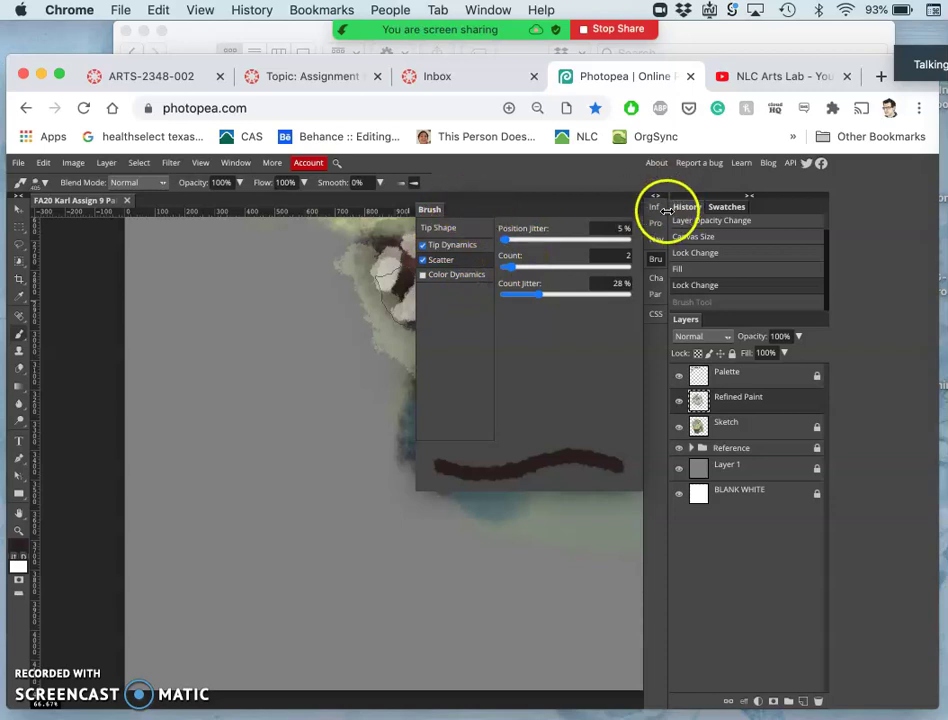
- Undo a dark test stroke beside the teeth and set brush opacity to 44%
{"action": "left_click", "coordinate": [656, 264]}
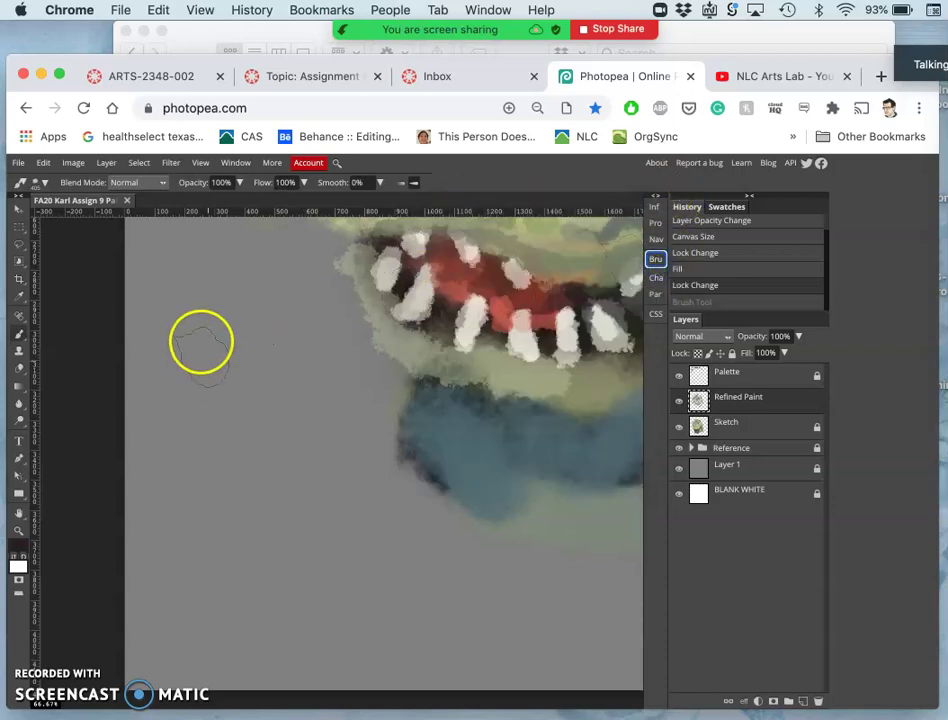
{"action": "left_click_drag", "start_coordinate": [298, 270], "coordinate": [338, 368]}
{"action": "mouse_move", "coordinate": [306, 439]}
{"action": "left_mouse_down"}
{"action": "mouse_move", "coordinate": [268, 543]}
{"action": "mouse_move", "coordinate": [271, 603]}
{"action": "left_mouse_up"}
{"action": "key", "text": "ctrl+z"}
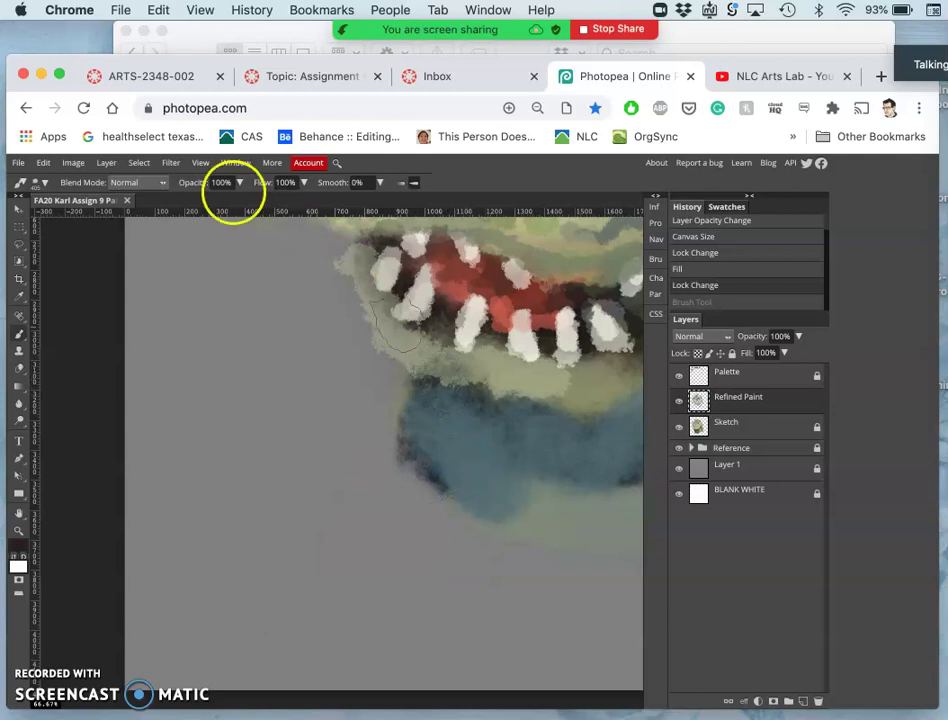
{"action": "left_click", "coordinate": [239, 183]}
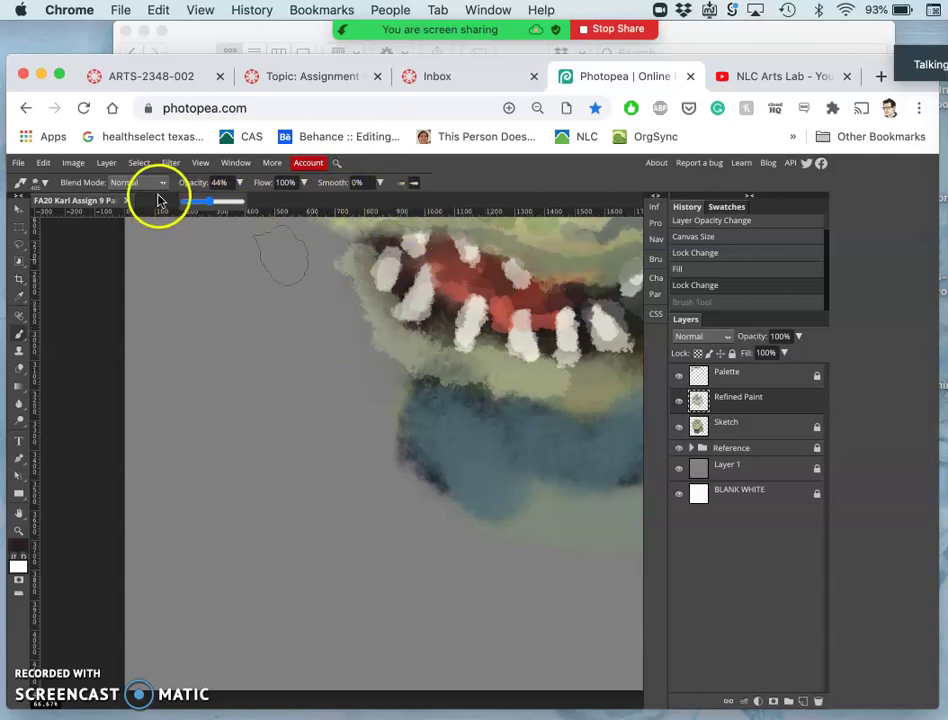
- Set the brush size to 103 px and paint a soft stroke over the teeth
{"action": "left_click", "coordinate": [42, 186]}
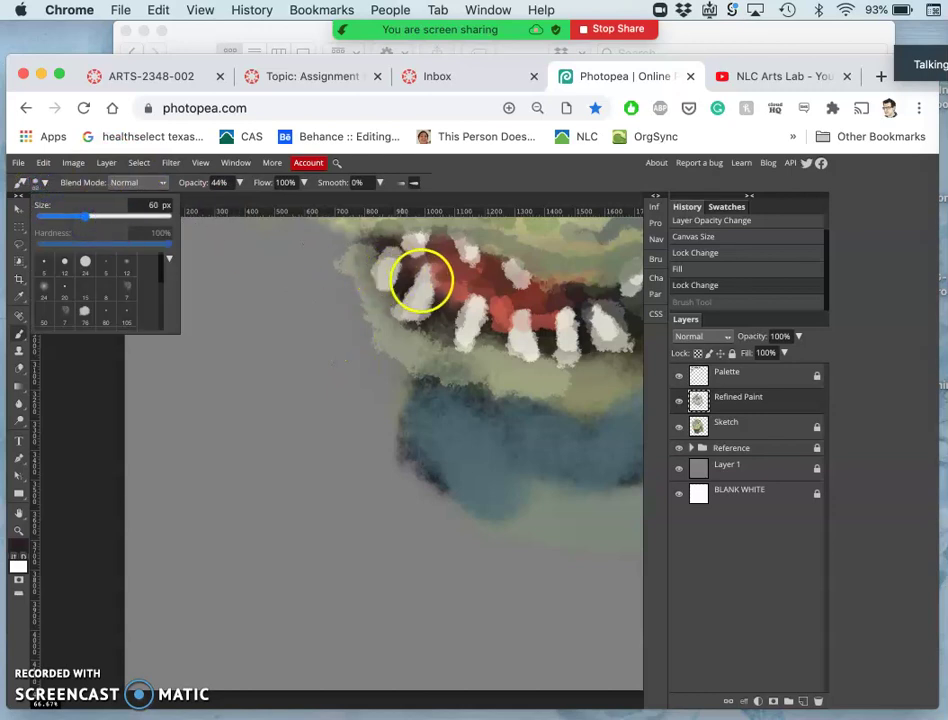
{"action": "left_click", "coordinate": [95, 219]}
{"action": "left_click_drag", "start_coordinate": [95, 219], "coordinate": [93, 218]}
{"action": "left_click_drag", "start_coordinate": [472, 300], "coordinate": [458, 330]}
{"action": "scroll", "coordinate": [450, 341], "scroll_direction": "up", "scroll_amount": 10}
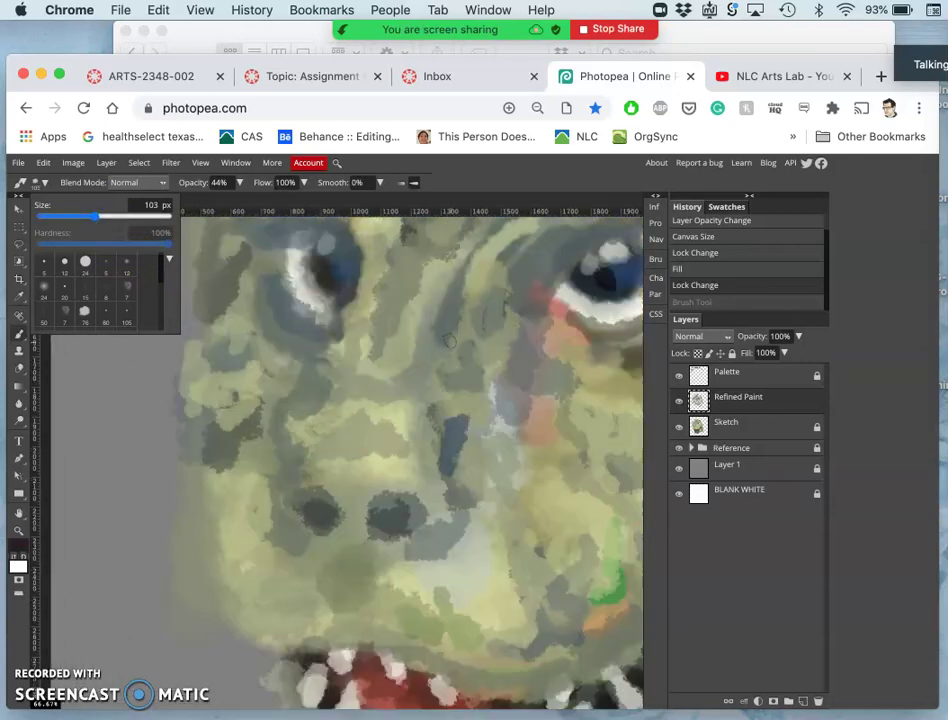
- Pan up to the brow and paint light diagonal strokes between the eyes
{"action": "scroll", "coordinate": [450, 341], "scroll_direction": "up", "scroll_amount": 10}
{"action": "scroll", "coordinate": [450, 341], "scroll_direction": "right", "scroll_amount": 5}
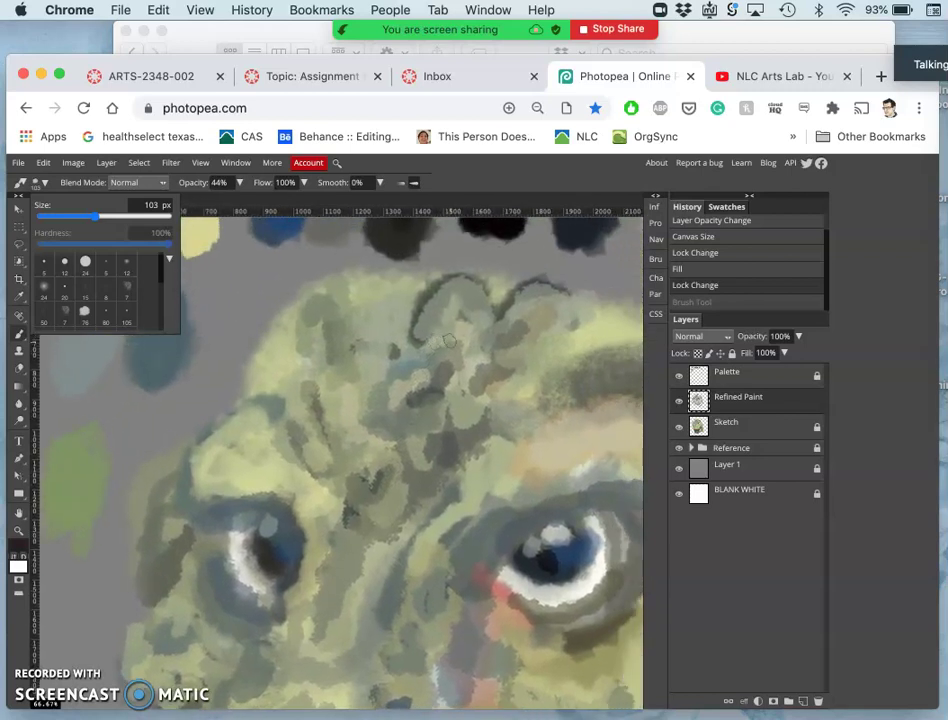
{"action": "scroll", "coordinate": [450, 341], "scroll_direction": "down", "scroll_amount": 5}
{"action": "scroll", "coordinate": [450, 341], "scroll_direction": "right", "scroll_amount": 5}
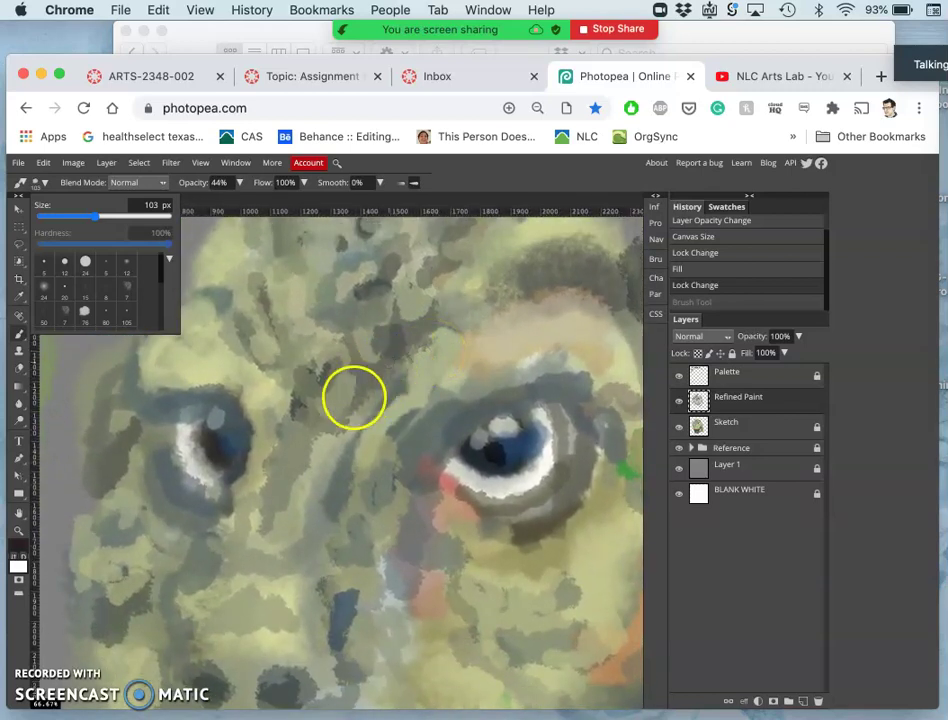
{"action": "scroll", "coordinate": [352, 397], "scroll_direction": "down", "scroll_amount": 3}
{"action": "scroll", "coordinate": [352, 397], "scroll_direction": "left", "scroll_amount": 2}
{"action": "scroll", "coordinate": [352, 397], "scroll_direction": "up", "scroll_amount": 4}
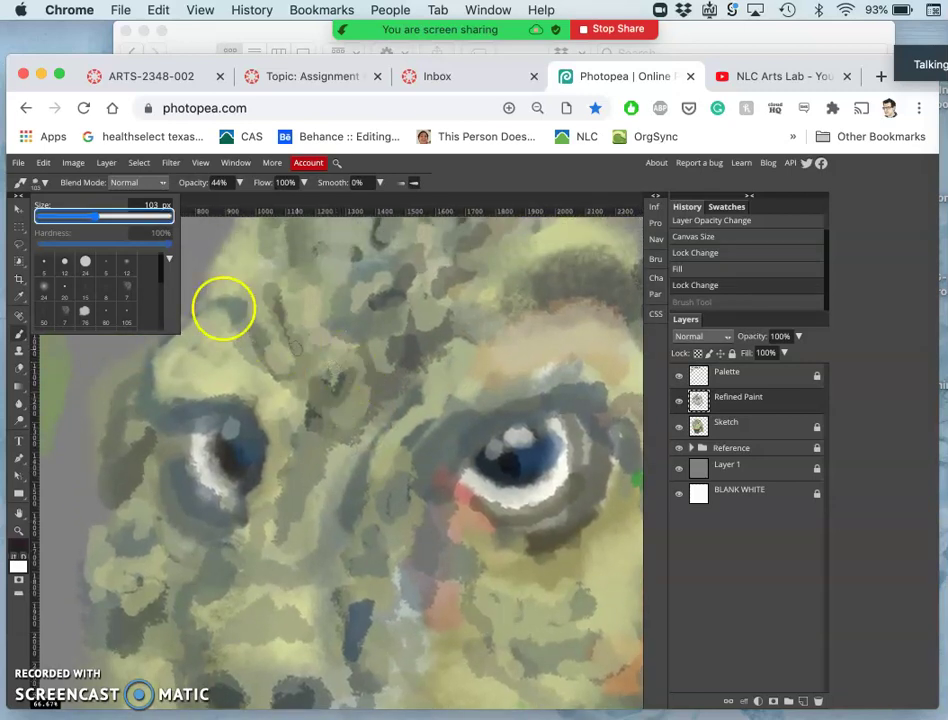
{"action": "left_click", "coordinate": [20, 336]}
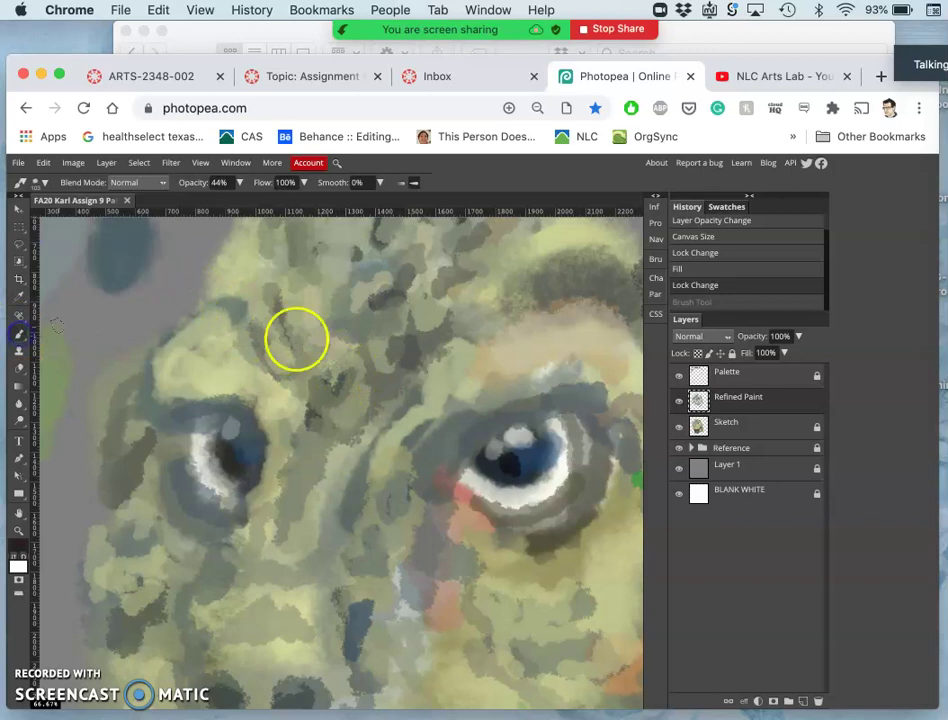
{"action": "key", "text": "space"}
{"action": "mouse_move", "coordinate": [326, 372]}
{"action": "left_mouse_down"}
{"action": "mouse_move", "coordinate": [283, 288]}
{"action": "mouse_move", "coordinate": [432, 387]}
{"action": "mouse_move", "coordinate": [396, 273]}
{"action": "mouse_move", "coordinate": [336, 297]}
{"action": "mouse_move", "coordinate": [328, 336]}
{"action": "mouse_move", "coordinate": [320, 334]}
{"action": "left_mouse_up"}
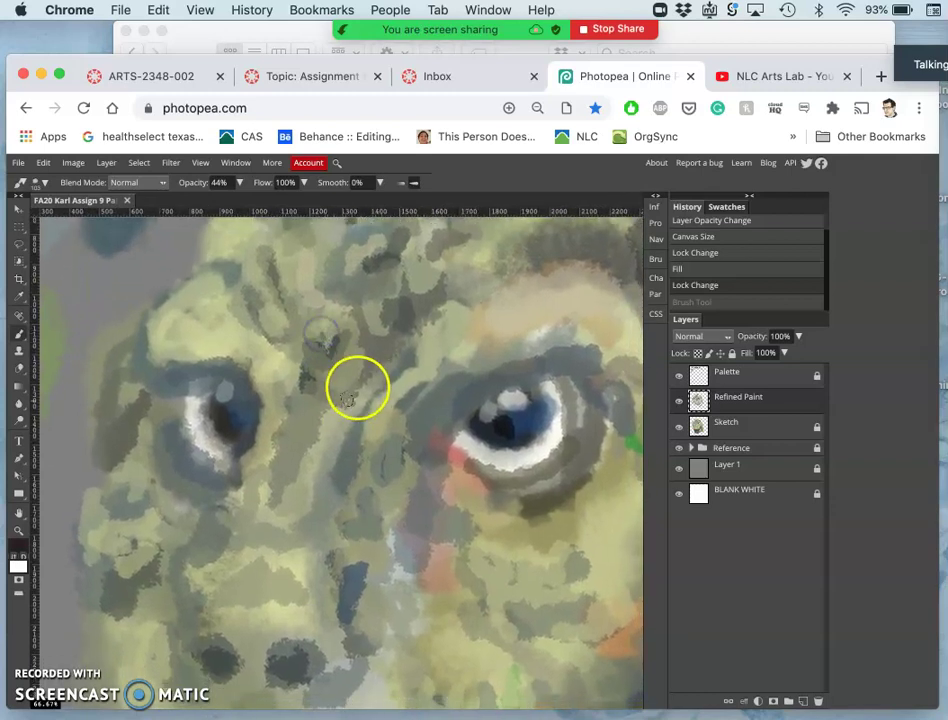
{"action": "mouse_move", "coordinate": [355, 388]}
{"action": "left_mouse_down"}
{"action": "mouse_move", "coordinate": [332, 417]}
{"action": "mouse_move", "coordinate": [345, 421]}
{"action": "mouse_move", "coordinate": [368, 400]}
{"action": "left_mouse_up"}
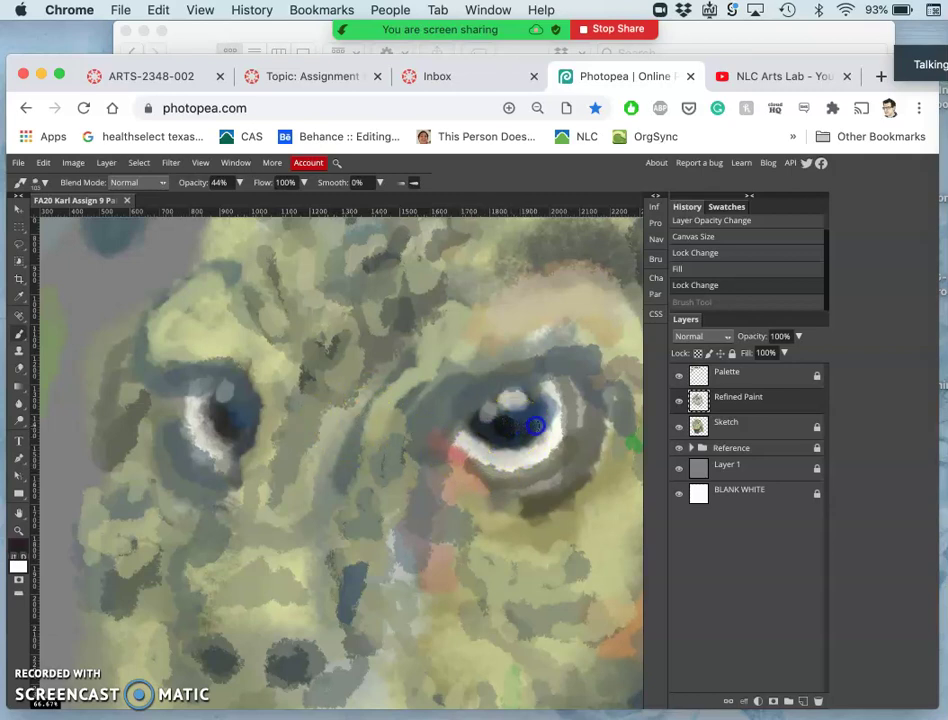
- Restore the right eye highlight, add strokes around and below the left eye, then fit the view
{"action": "key", "text": "super+shift+z"}
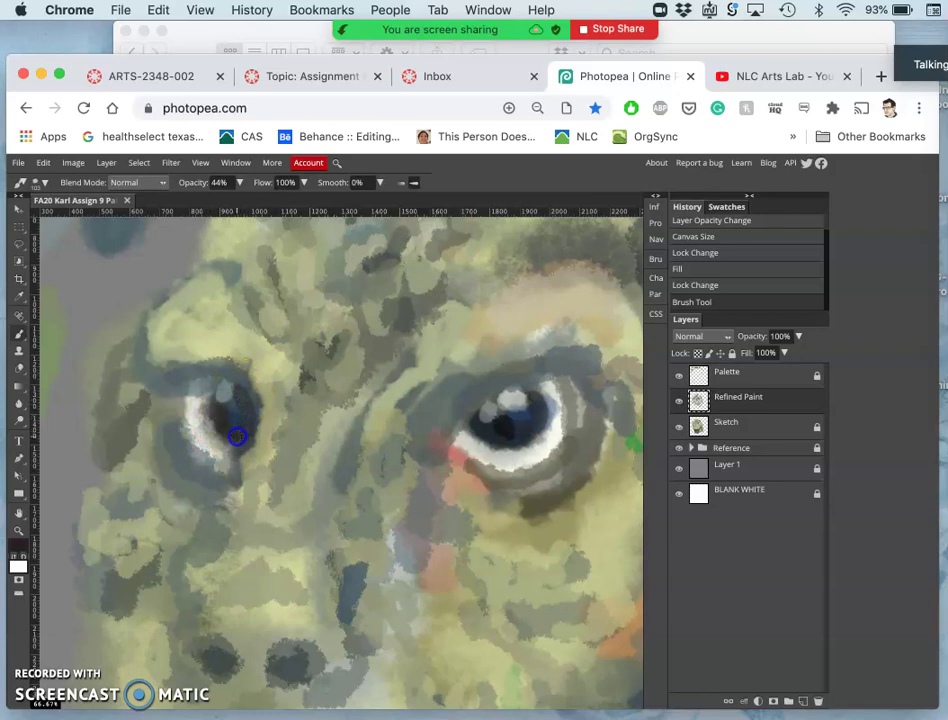
{"action": "mouse_move", "coordinate": [237, 436]}
{"action": "left_mouse_down"}
{"action": "mouse_move", "coordinate": [309, 467]}
{"action": "mouse_move", "coordinate": [301, 484]}
{"action": "mouse_move", "coordinate": [248, 453]}
{"action": "mouse_move", "coordinate": [310, 396]}
{"action": "mouse_move", "coordinate": [351, 409]}
{"action": "left_mouse_up"}
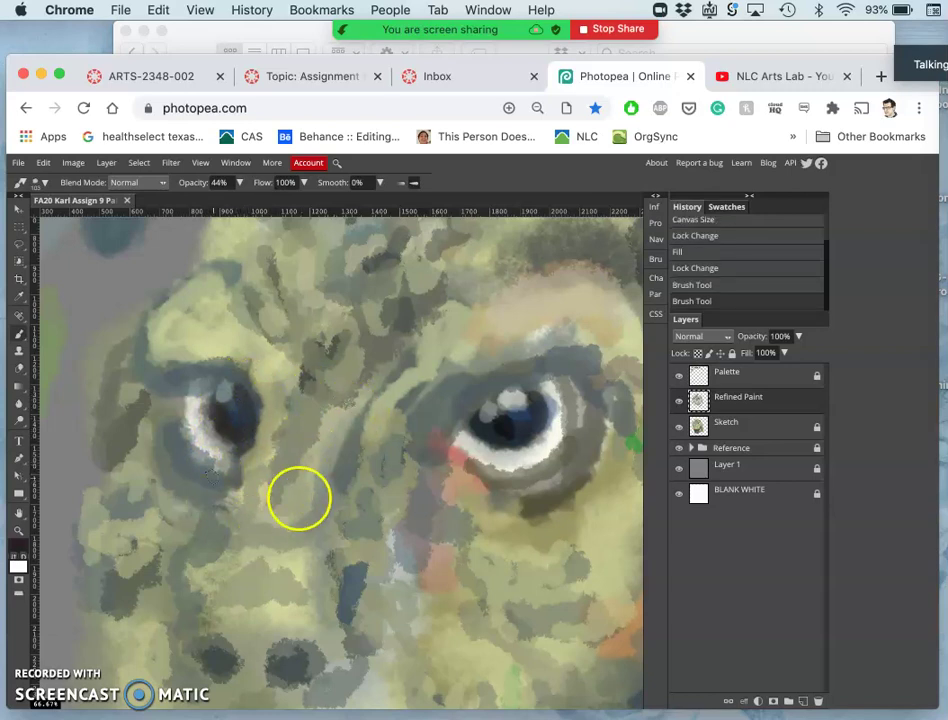
{"action": "mouse_move", "coordinate": [273, 514]}
{"action": "left_mouse_down"}
{"action": "mouse_move", "coordinate": [262, 460]}
{"action": "mouse_move", "coordinate": [284, 435]}
{"action": "left_mouse_up"}
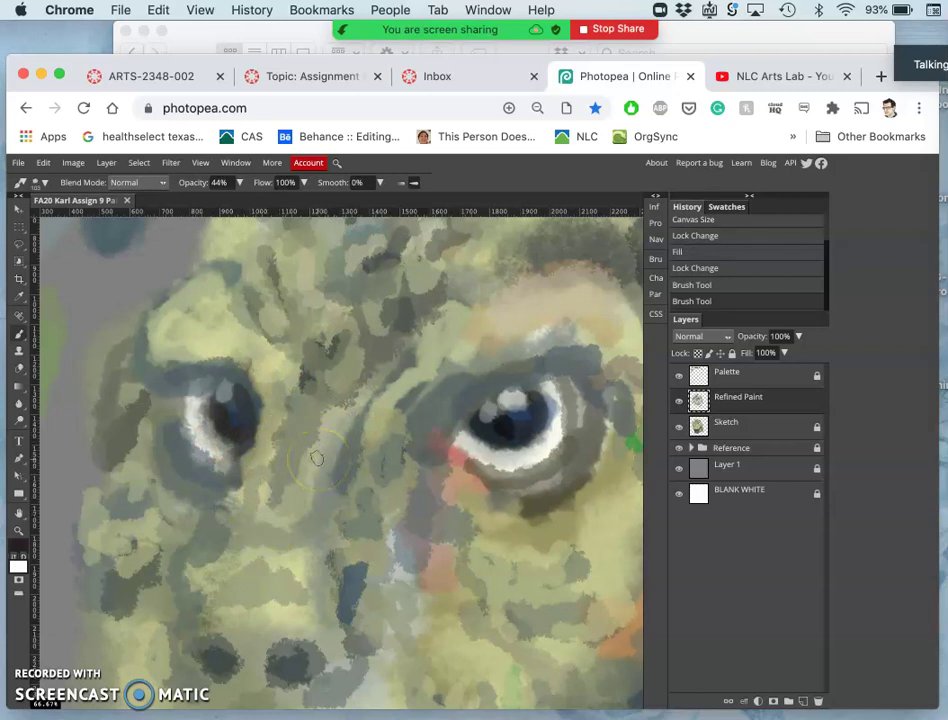
{"action": "key", "text": "super+0"}
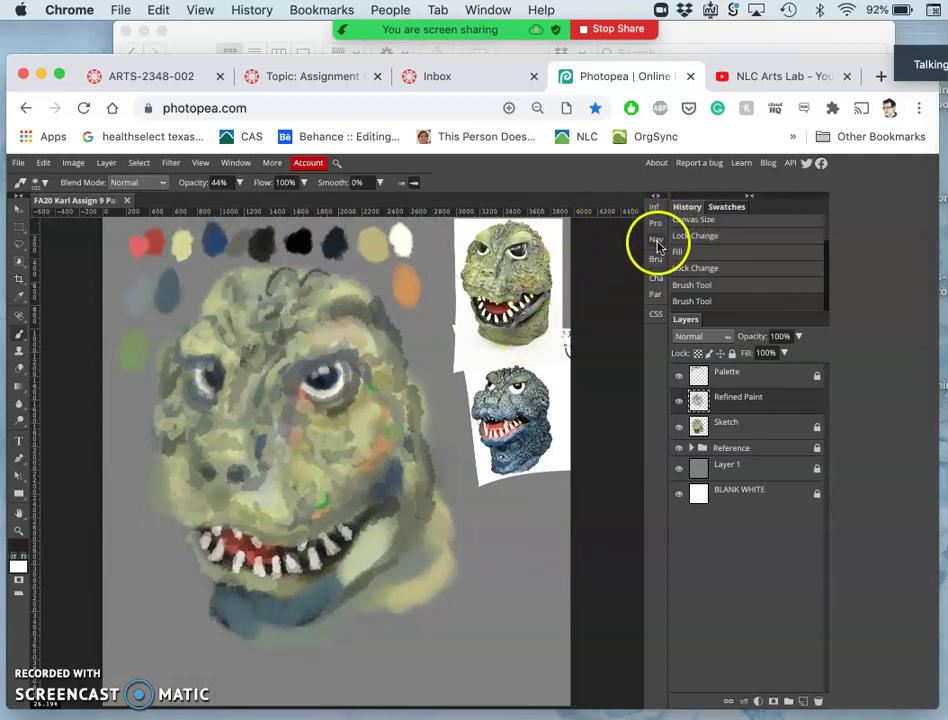
- Show the Navigator panel with a thumbnail of the whole painting and widen the browser window
{"action": "left_click", "coordinate": [234, 163]}
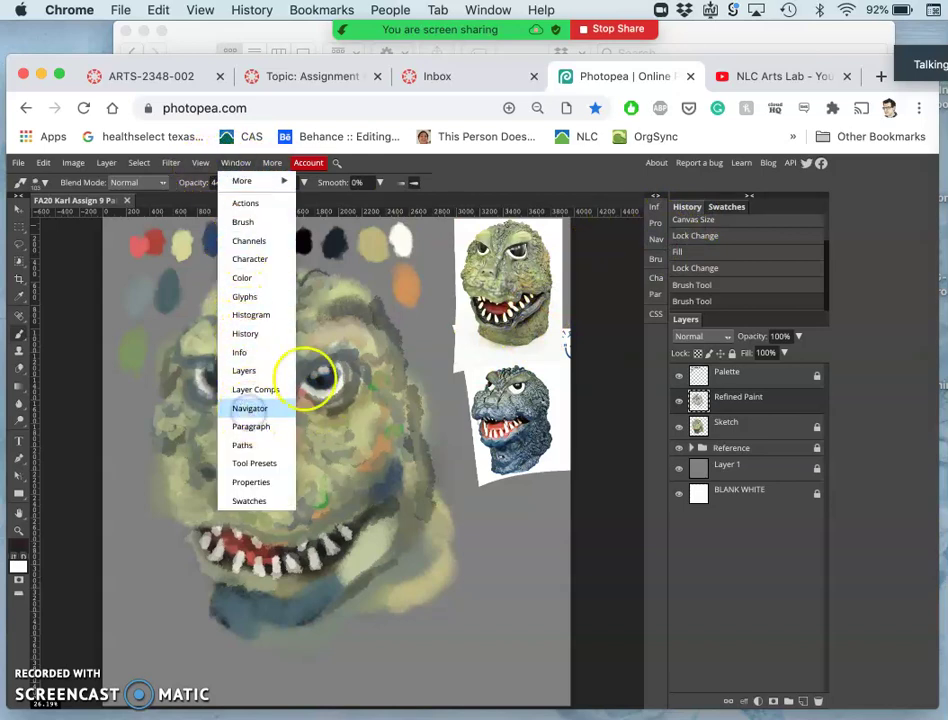
{"action": "left_click", "coordinate": [250, 408]}
{"action": "left_click", "coordinate": [655, 243]}
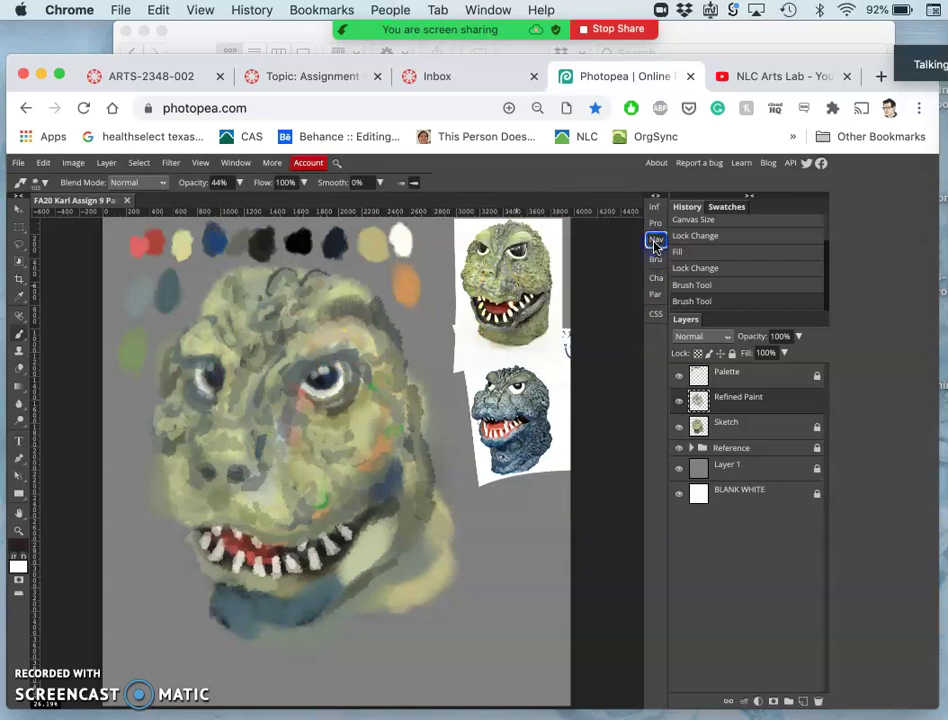
{"action": "left_click", "coordinate": [655, 243]}
{"action": "left_click_drag", "start_coordinate": [628, 247], "coordinate": [574, 278]}
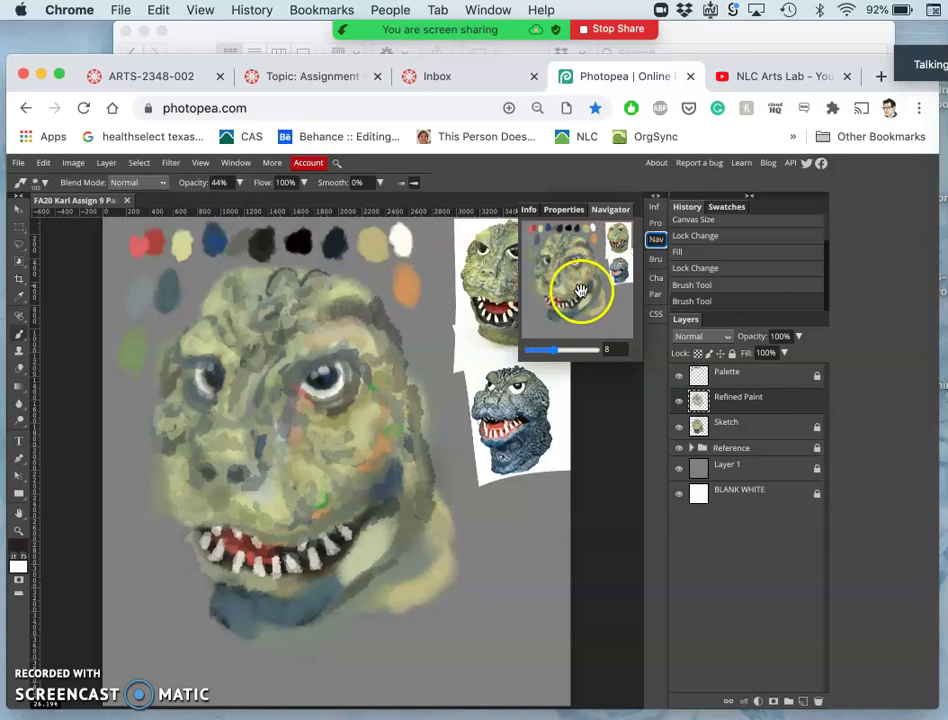
{"action": "left_click_drag", "start_coordinate": [937, 469], "coordinate": [947, 469]}
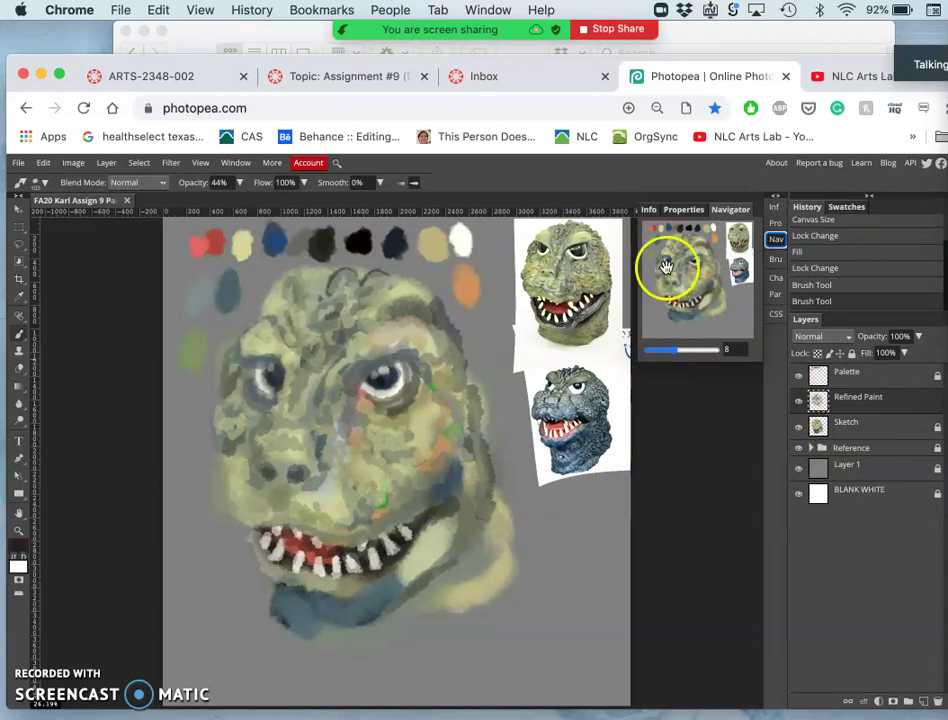
- Dab a small dark stroke beside the eye, then unlock the Sketch layer
{"action": "scroll", "coordinate": [486, 360], "scroll_direction": "up", "scroll_amount": 6}
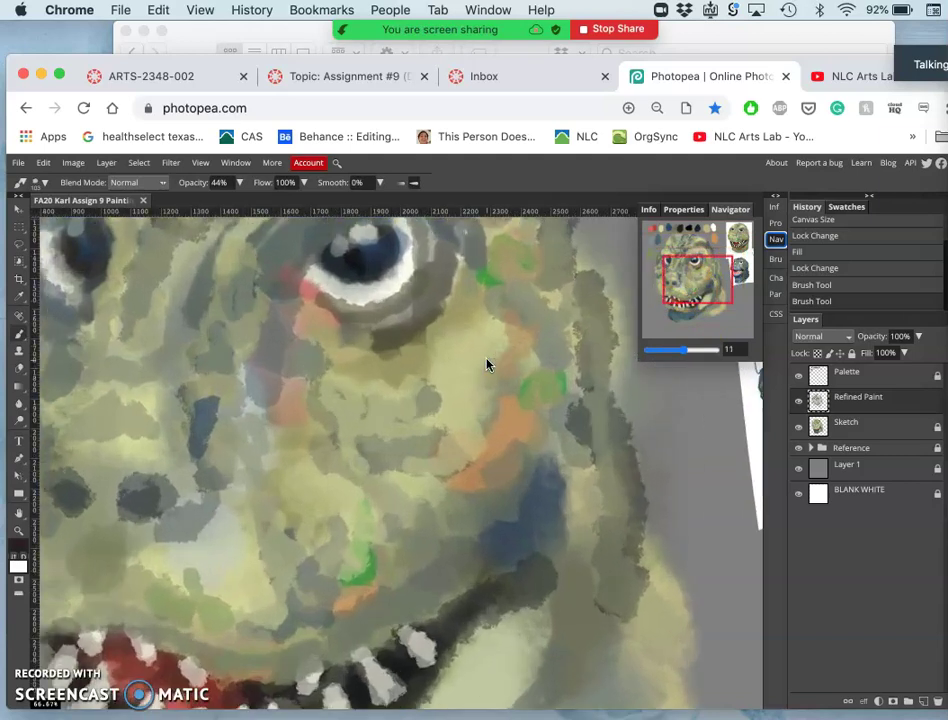
{"action": "scroll", "coordinate": [486, 363], "scroll_direction": "up", "scroll_amount": 3}
{"action": "left_click_drag", "start_coordinate": [470, 296], "coordinate": [450, 306]}
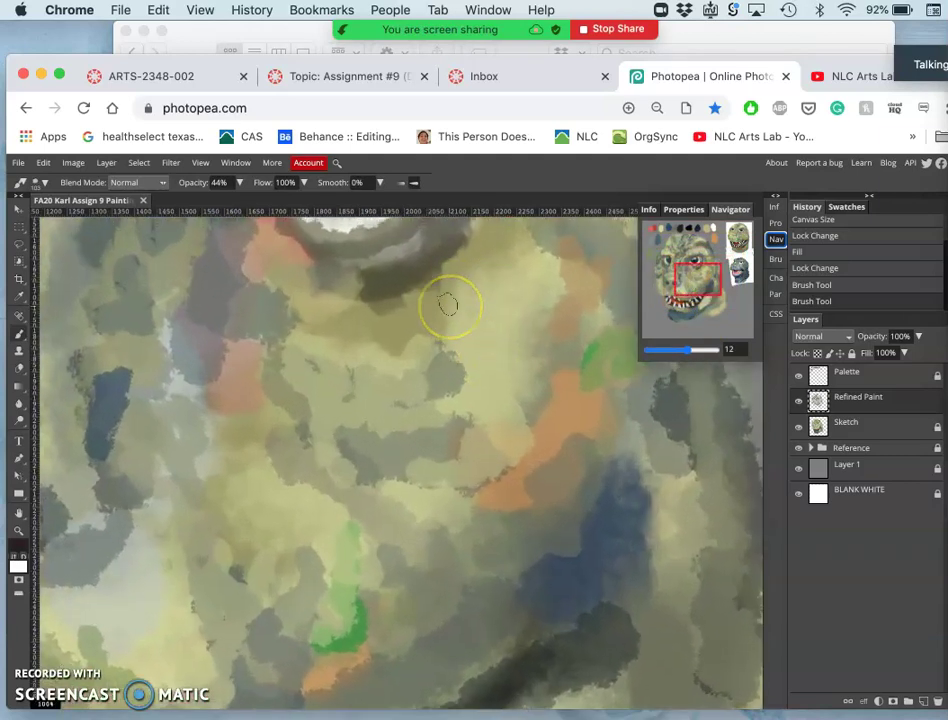
{"action": "scroll", "coordinate": [448, 305], "scroll_direction": "up", "scroll_amount": 5}
{"action": "scroll", "coordinate": [448, 305], "scroll_direction": "up", "scroll_amount": 5}
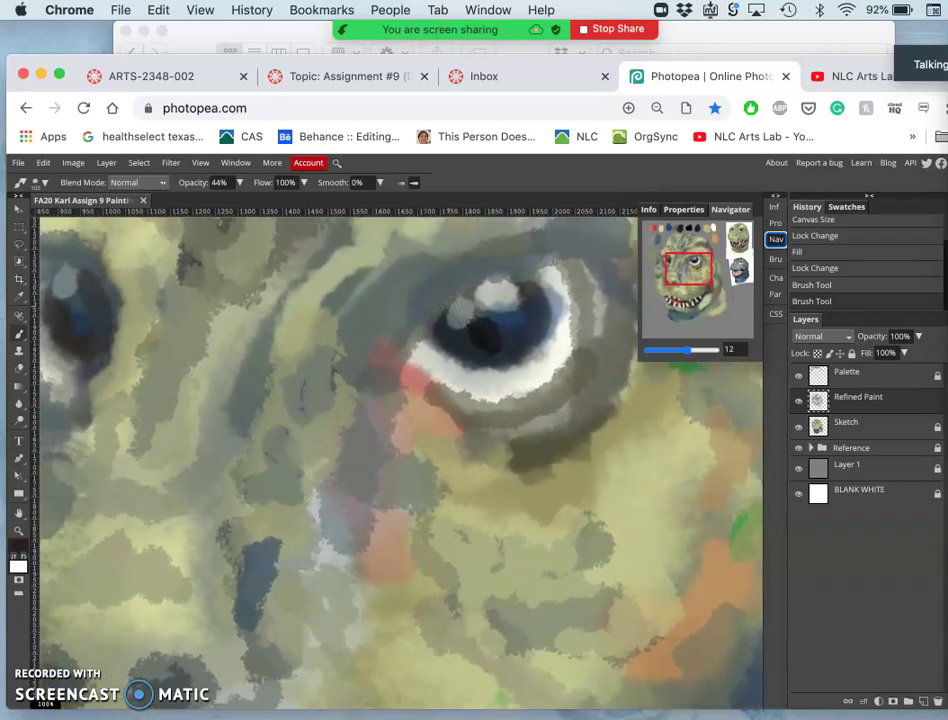
{"action": "scroll", "coordinate": [449, 311], "scroll_direction": "down", "scroll_amount": 8}
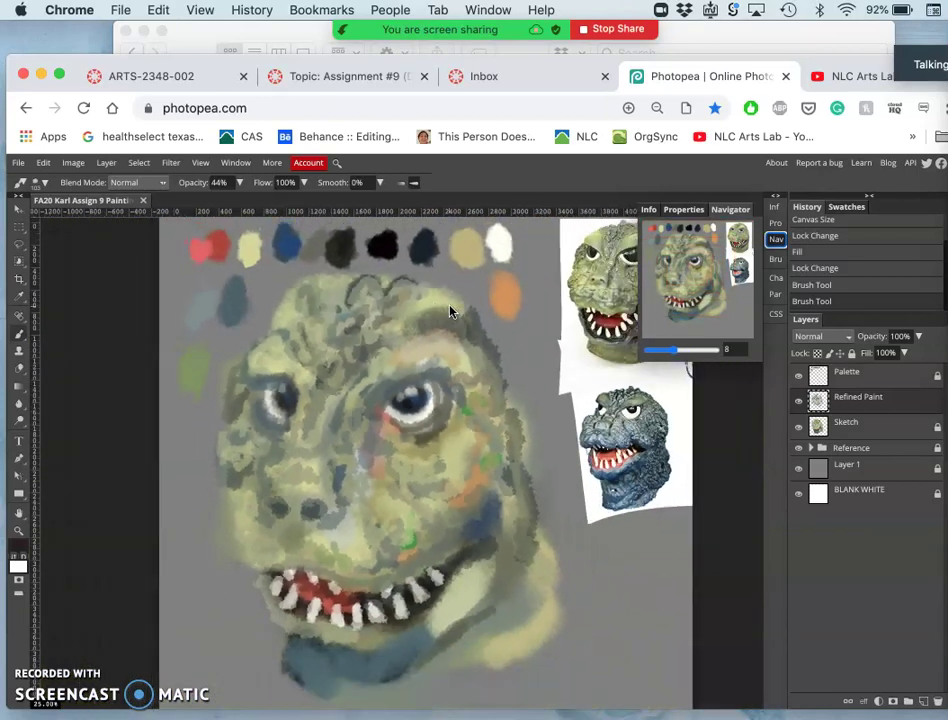
{"action": "scroll", "coordinate": [449, 311], "scroll_direction": "down", "scroll_amount": 2}
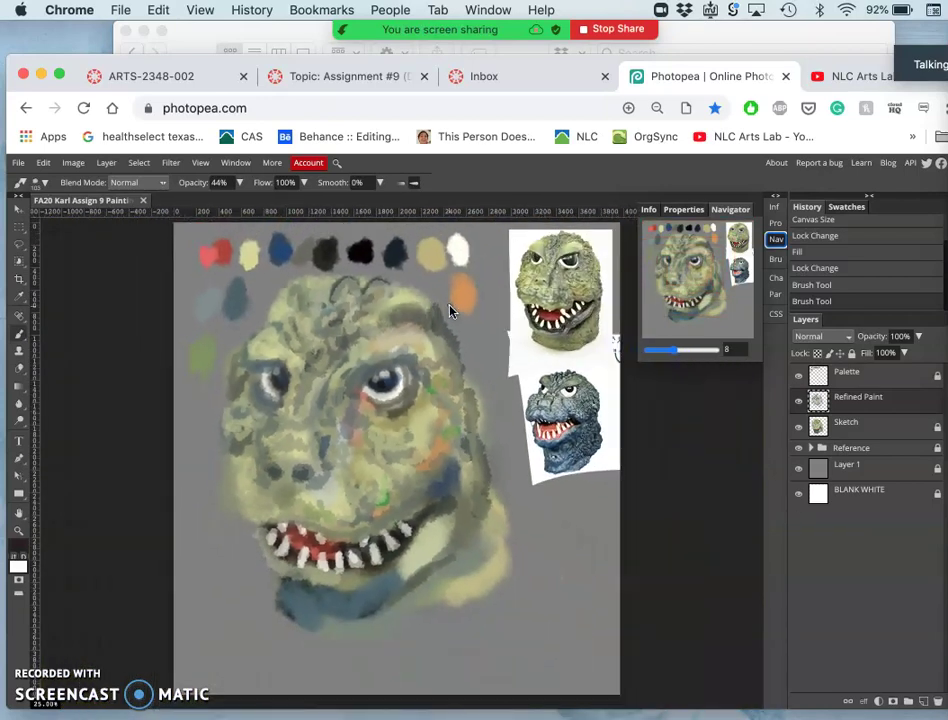
{"action": "left_click", "coordinate": [937, 428]}
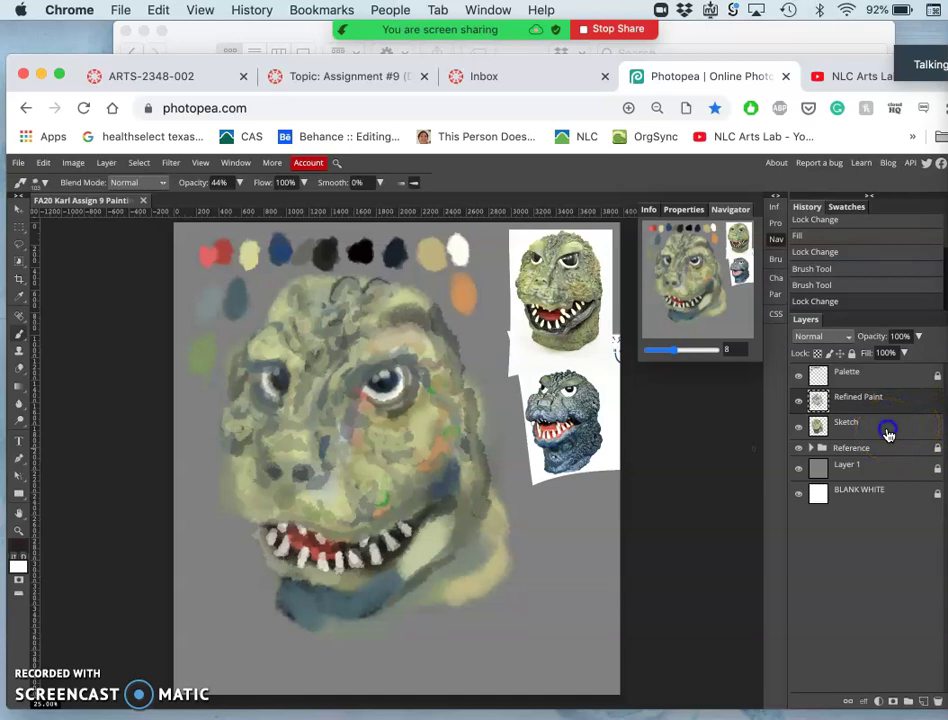
- Flip the Sketch layer's painted face horizontally and drag it slightly down and left
{"action": "left_click", "coordinate": [888, 432]}
{"action": "left_click_drag", "start_coordinate": [888, 435], "coordinate": [883, 409]}
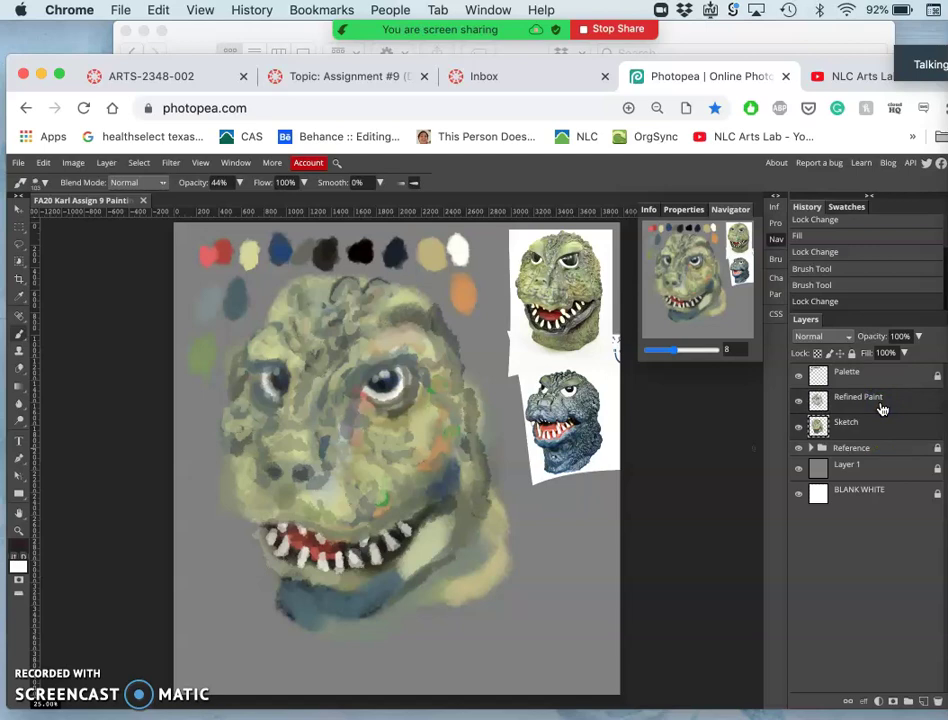
{"action": "key", "text": "ctrl+t"}
{"action": "mouse_move", "coordinate": [785, 378]}
{"action": "left_mouse_down"}
{"action": "mouse_move", "coordinate": [658, 372]}
{"action": "mouse_move", "coordinate": [395, 430]}
{"action": "left_mouse_up"}
{"action": "right_click", "coordinate": [395, 430]}
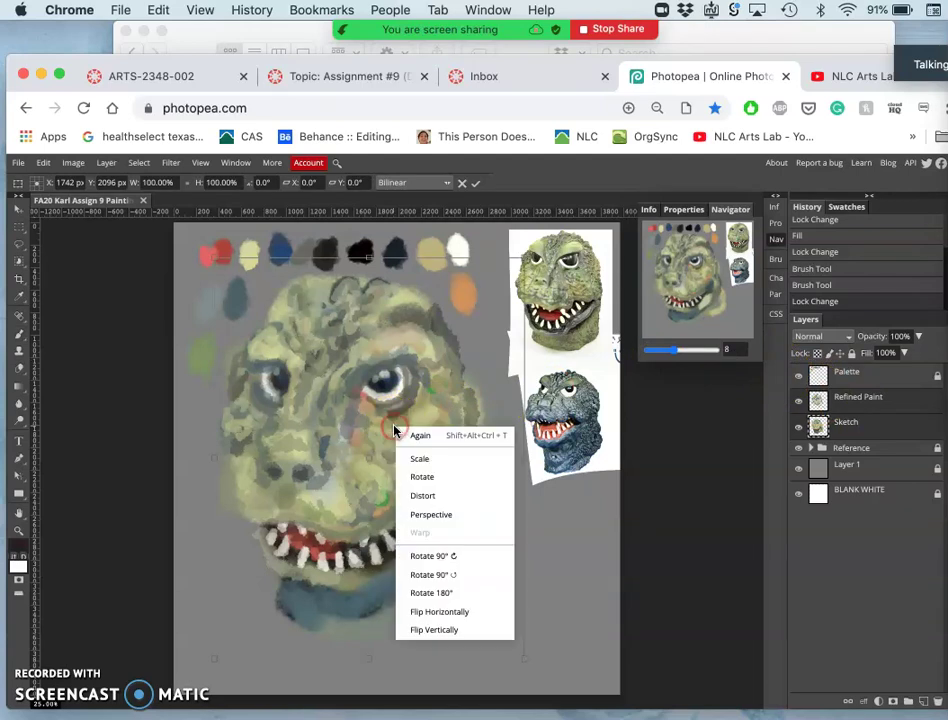
{"action": "left_click", "coordinate": [447, 612]}
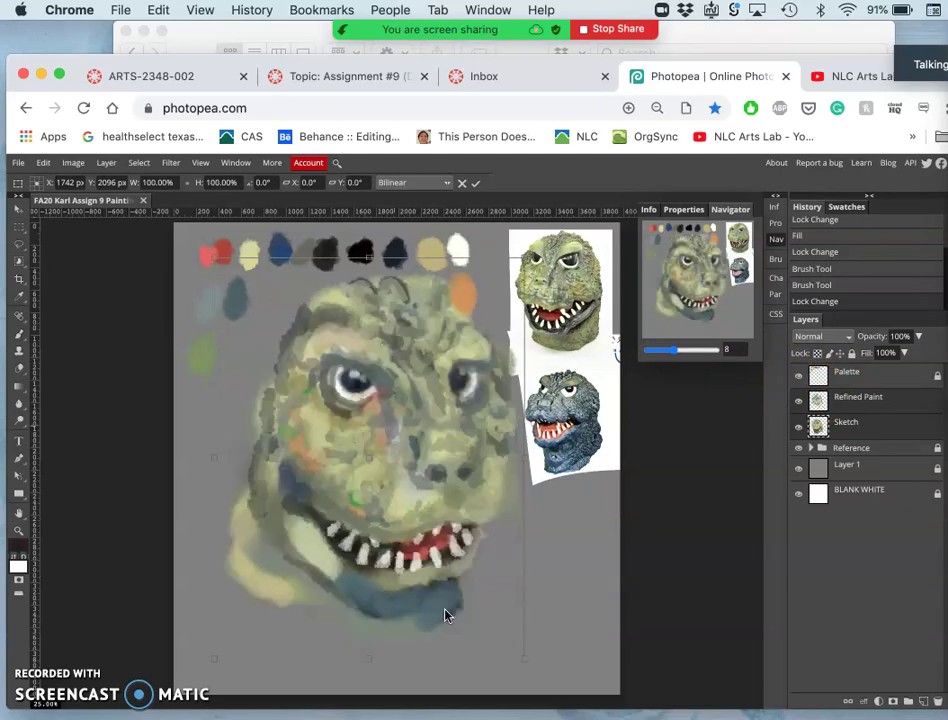
{"action": "mouse_move", "coordinate": [444, 612]}
{"action": "left_mouse_down"}
{"action": "mouse_move", "coordinate": [408, 525]}
{"action": "mouse_move", "coordinate": [401, 459]}
{"action": "mouse_move", "coordinate": [368, 483]}
{"action": "left_mouse_up"}
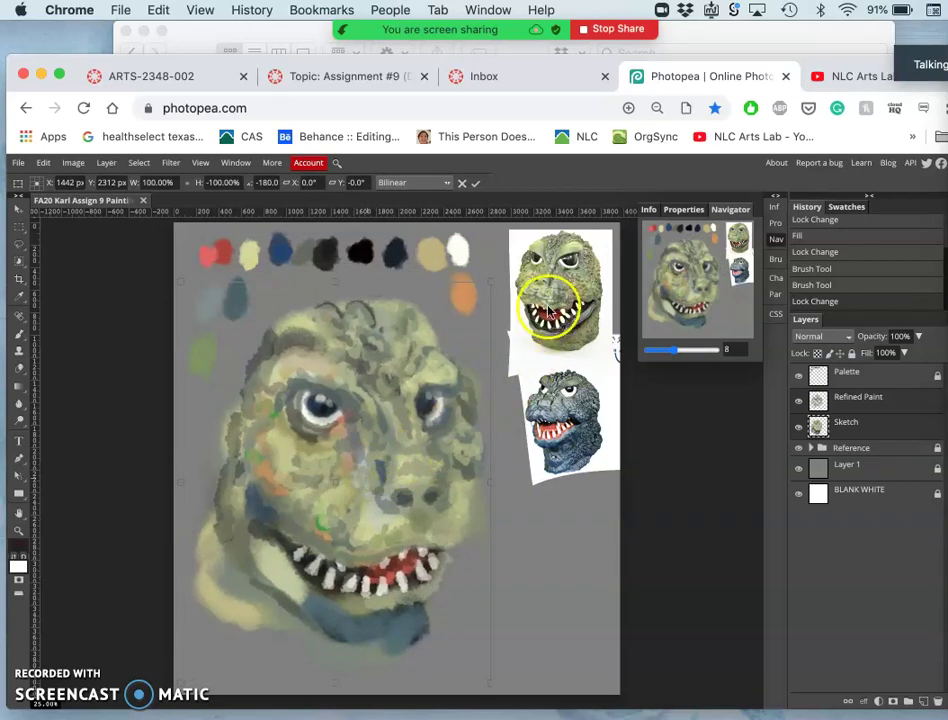
- Commit the painting's flip and lock the Sketch layer completely
{"action": "key", "text": "Return"}
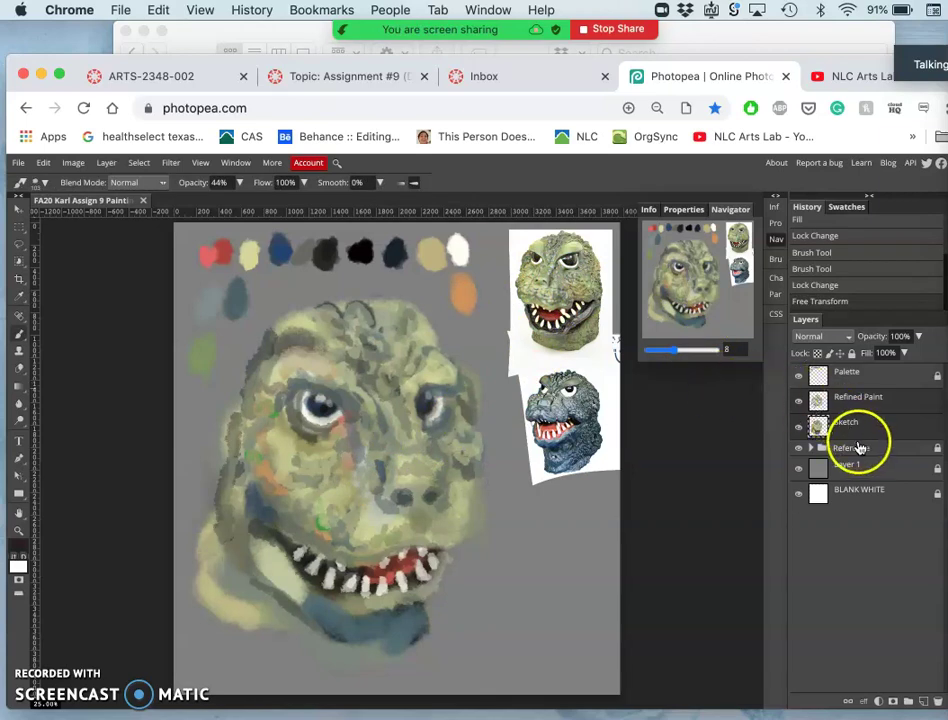
{"action": "left_click", "coordinate": [920, 437]}
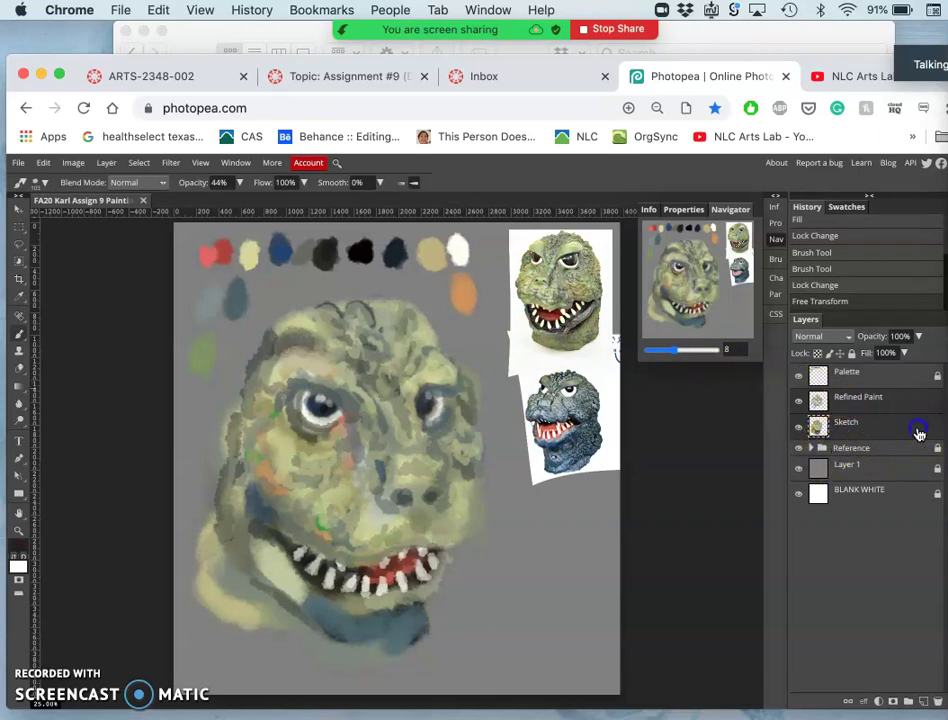
{"action": "left_click", "coordinate": [851, 353]}
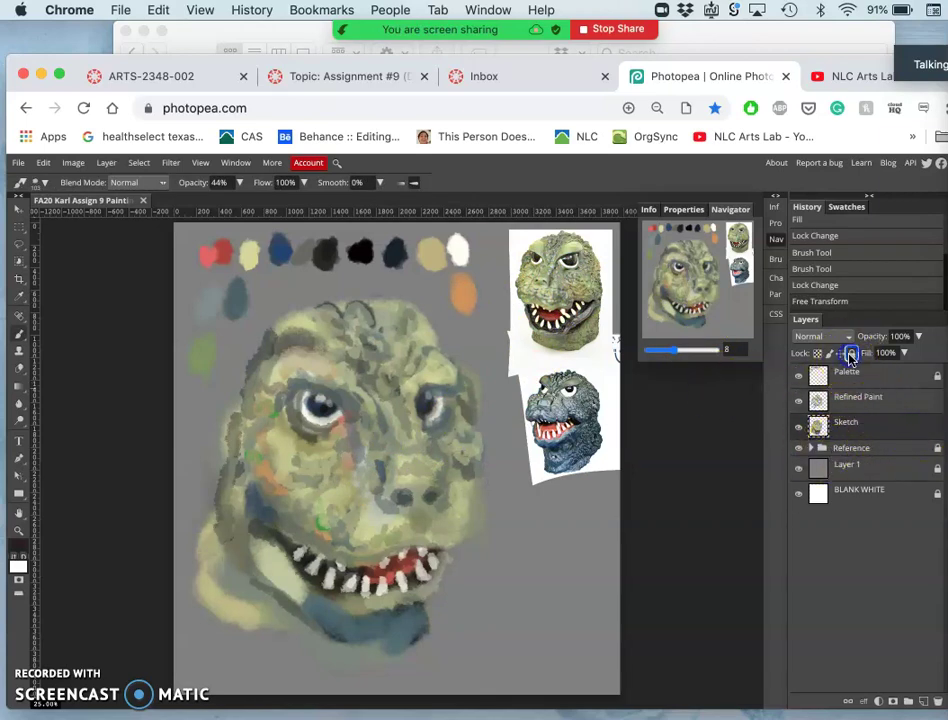
- Unlock the Reference group, flip its photos horizontally, shift them left and commit
{"action": "left_click", "coordinate": [939, 453]}
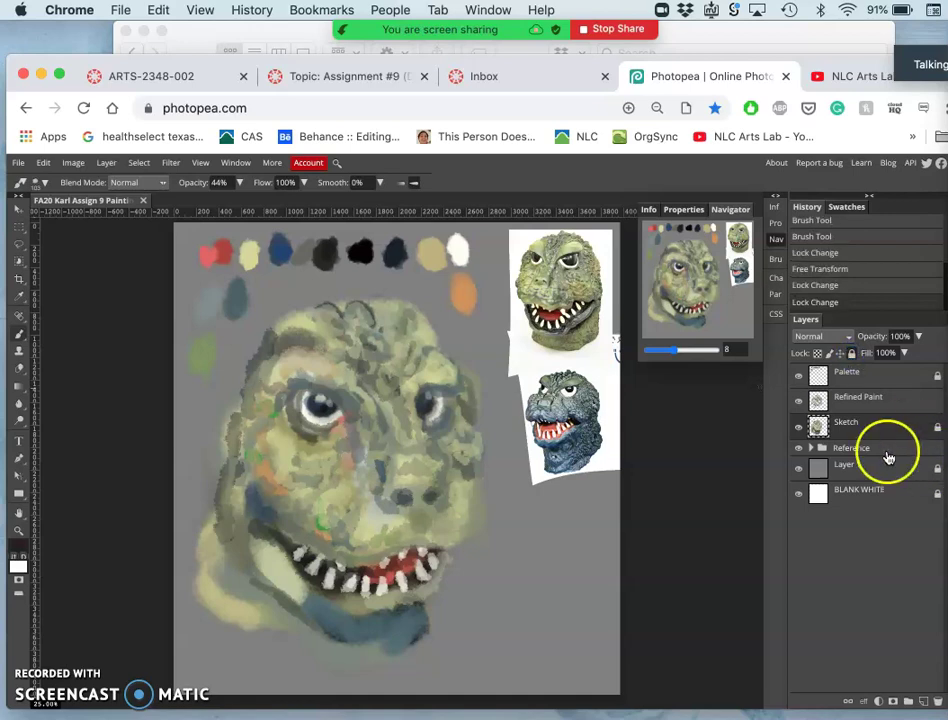
{"action": "left_click", "coordinate": [843, 450]}
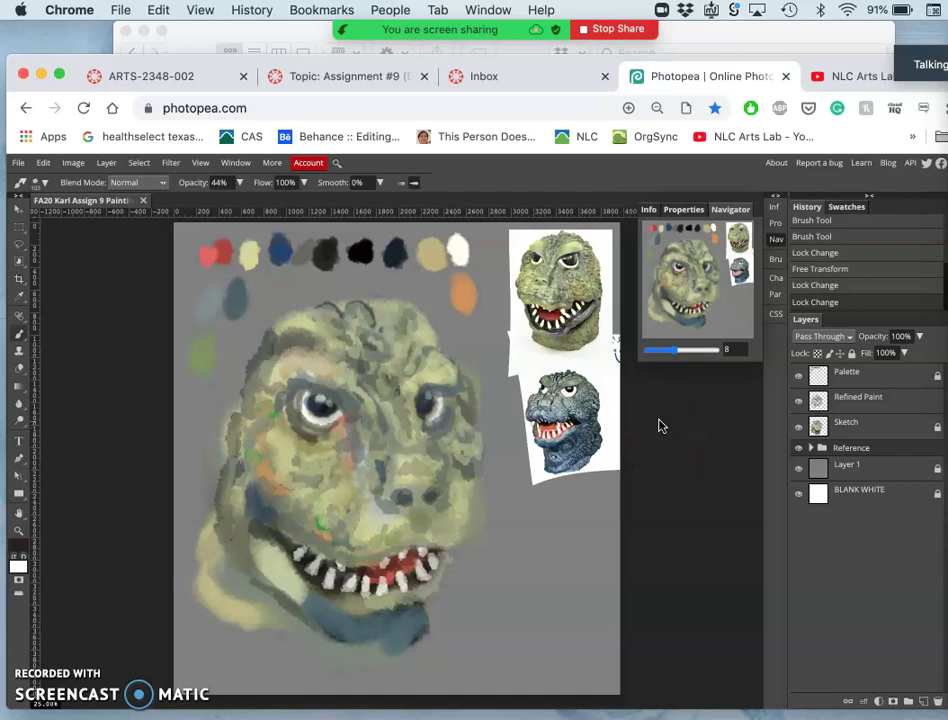
{"action": "key", "text": "ctrl+t"}
{"action": "right_click", "coordinate": [572, 398]}
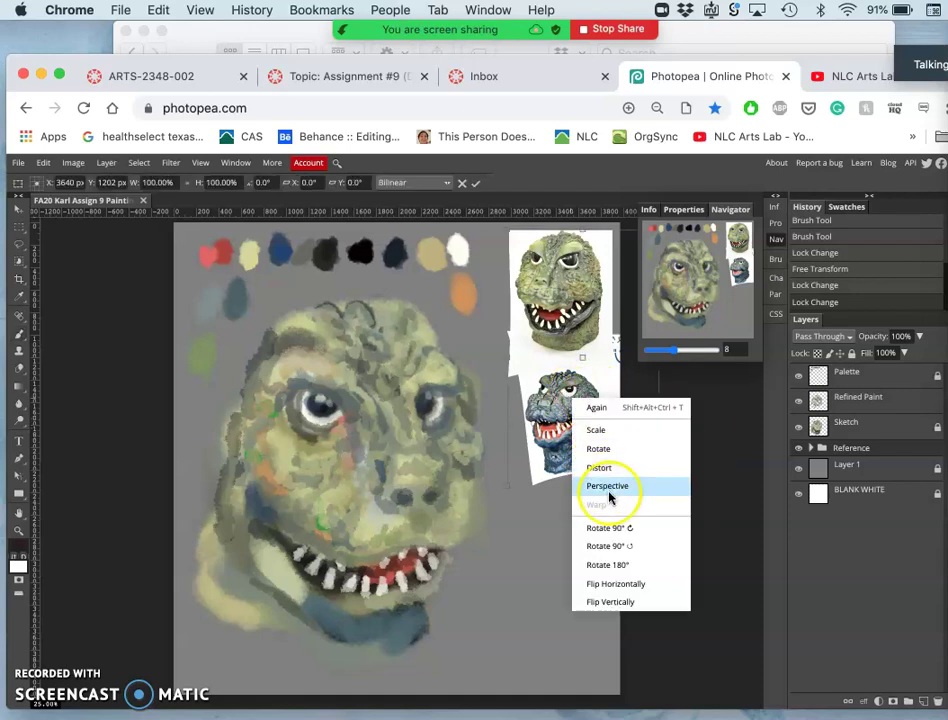
{"action": "left_click", "coordinate": [606, 588]}
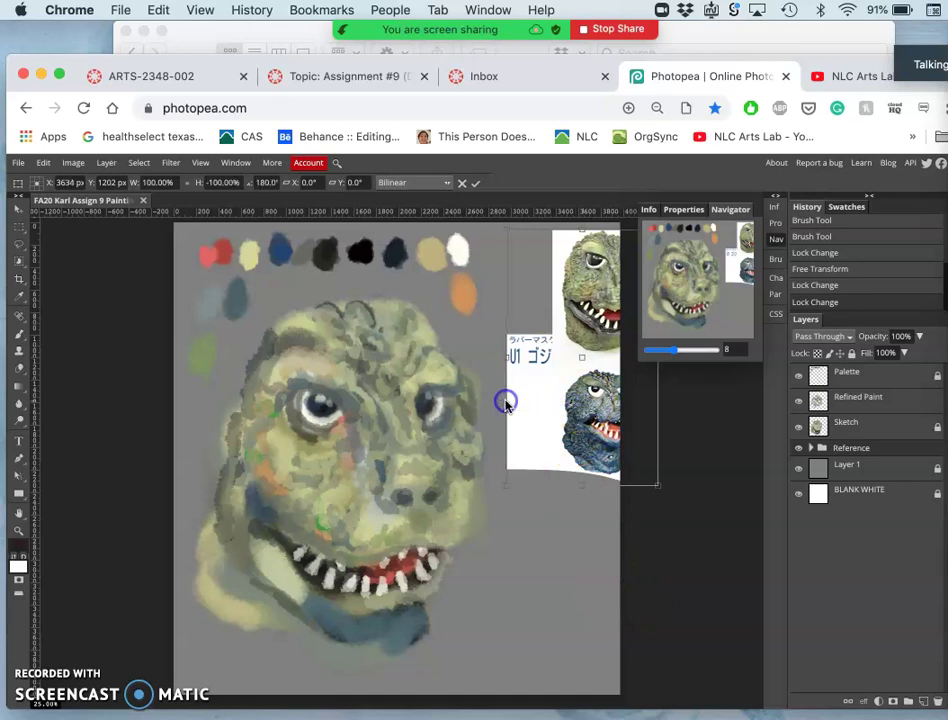
{"action": "left_click_drag", "start_coordinate": [505, 402], "coordinate": [526, 418]}
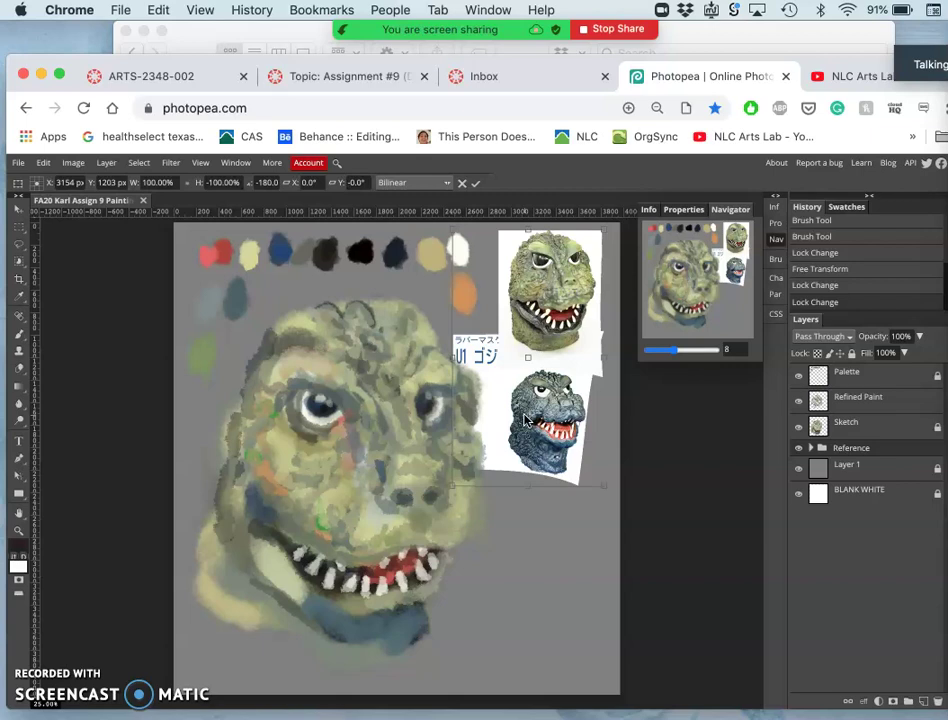
{"action": "key", "text": "Return"}
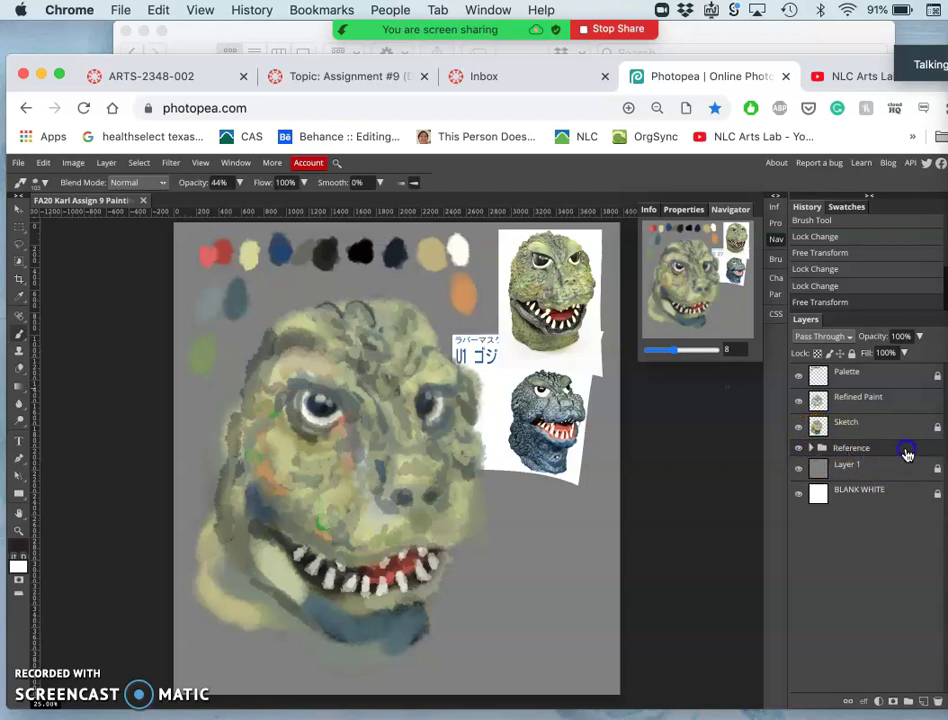
- Rasterize the u501804 layer inside the Reference group
{"action": "left_click", "coordinate": [811, 448]}
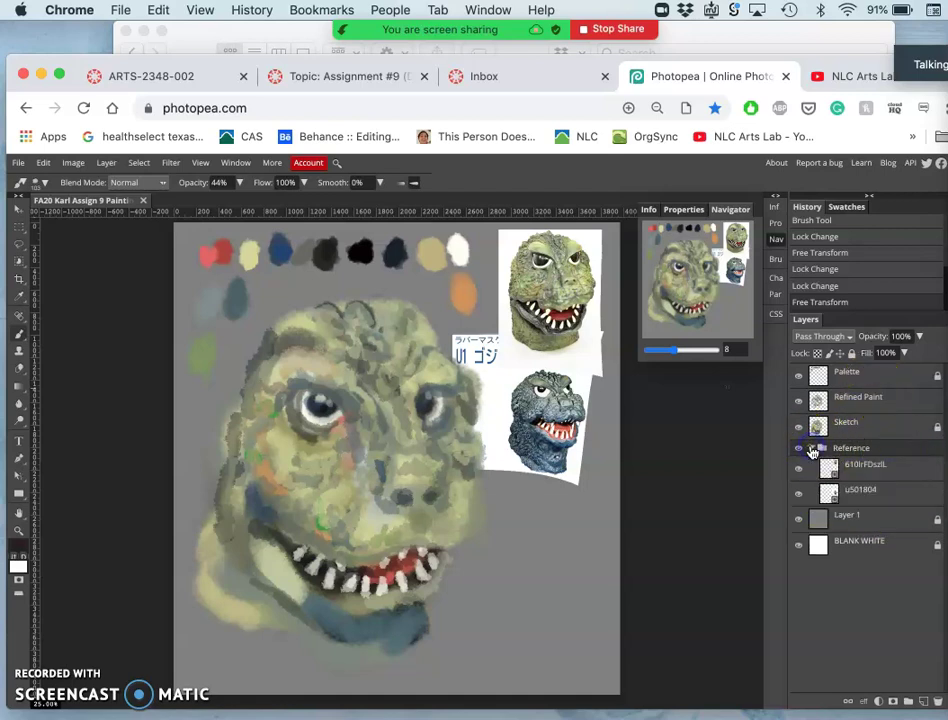
{"action": "right_click", "coordinate": [853, 499]}
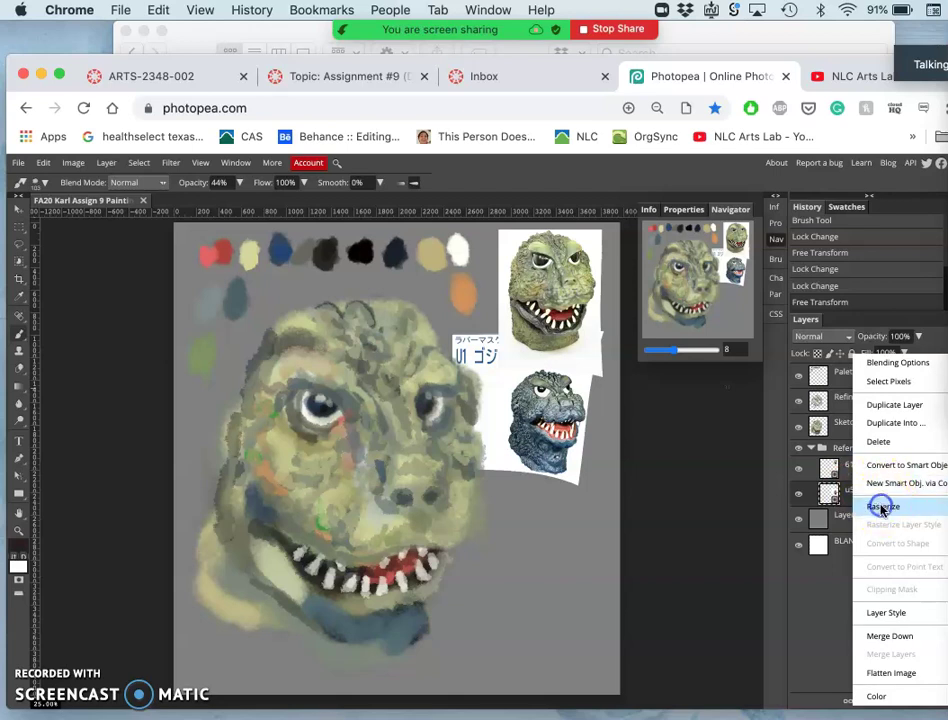
{"action": "left_click", "coordinate": [881, 508]}
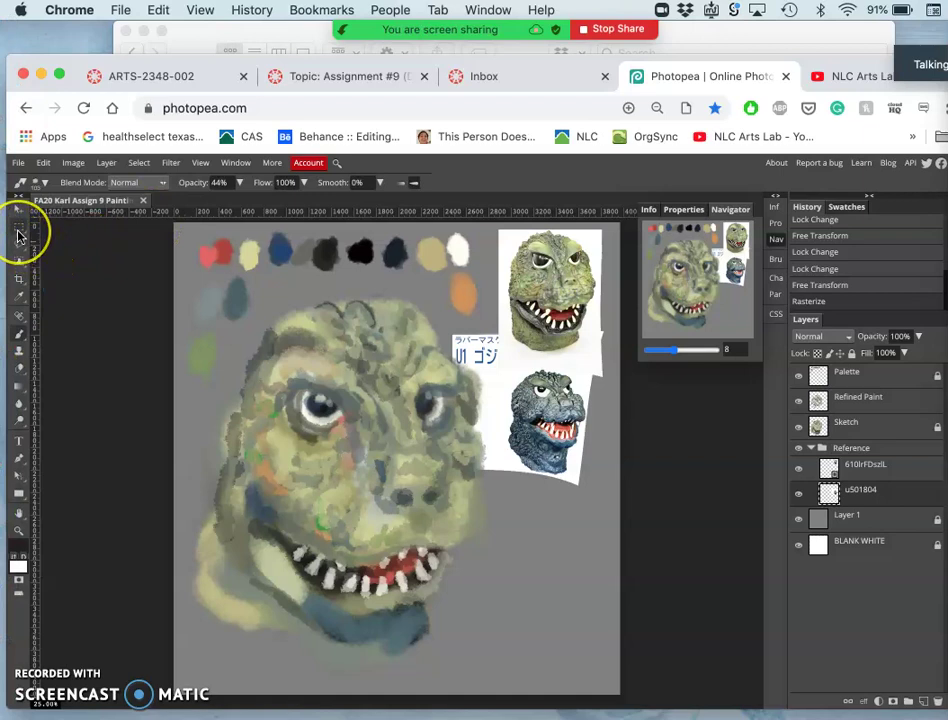
- Marquee-select the Japanese text label beside the references and delete it
{"action": "key", "text": "m"}
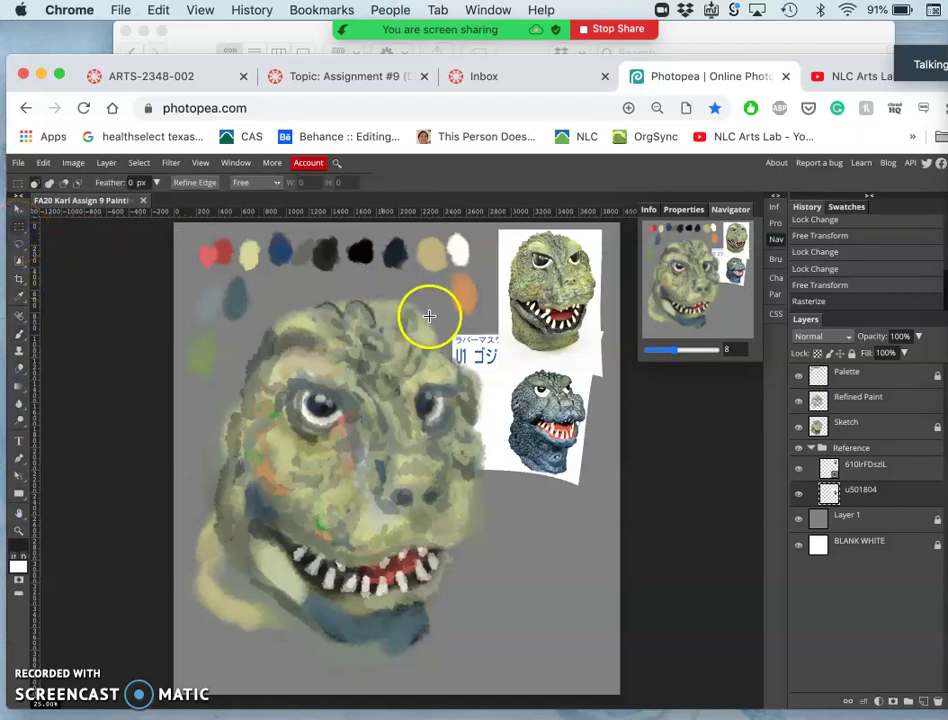
{"action": "mouse_move", "coordinate": [455, 370]}
{"action": "left_mouse_down"}
{"action": "mouse_move", "coordinate": [487, 420]}
{"action": "mouse_move", "coordinate": [504, 490]}
{"action": "left_mouse_up"}
{"action": "key", "text": "Delete"}
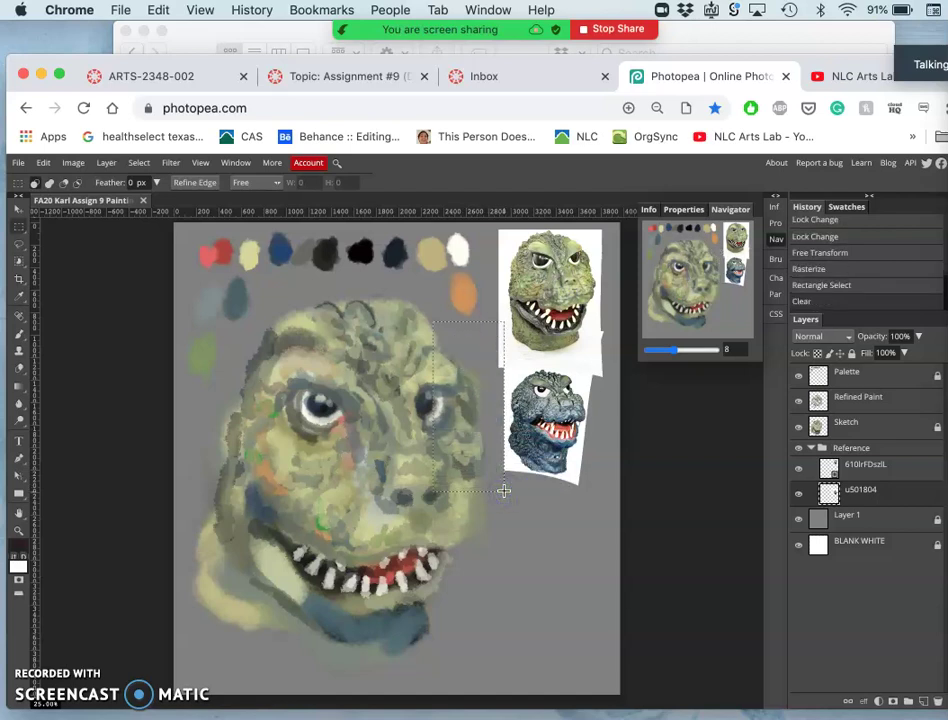
{"action": "left_click", "coordinate": [458, 515]}
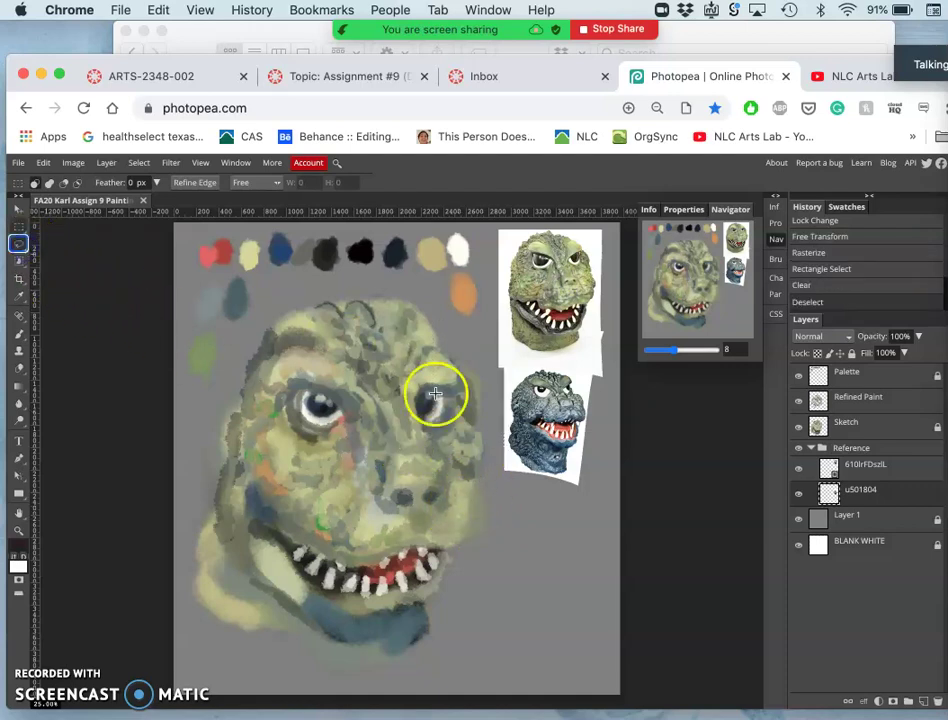
{"action": "left_click", "coordinate": [21, 246]}
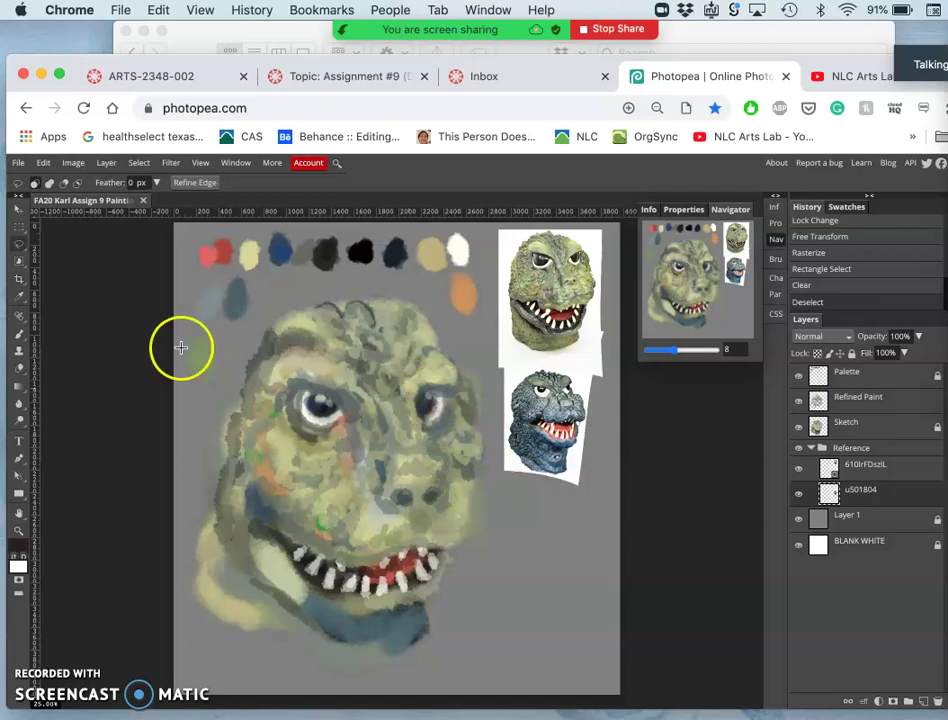
- On the Refined Paint layer, try a black stroke over the right eye, then undo it
{"action": "left_click", "coordinate": [19, 333]}
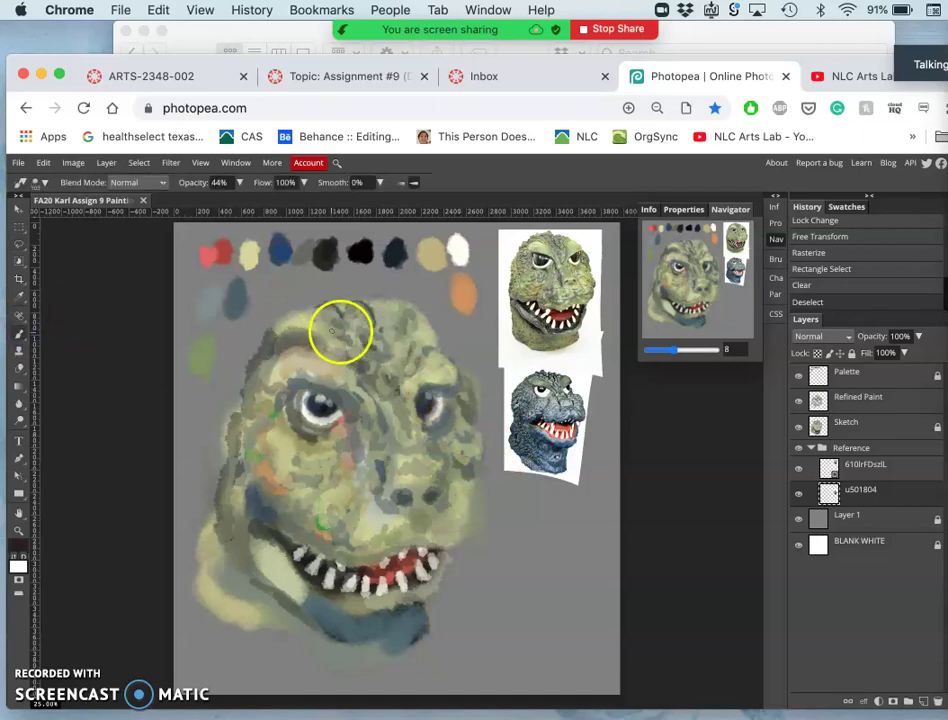
{"action": "left_click", "coordinate": [868, 396]}
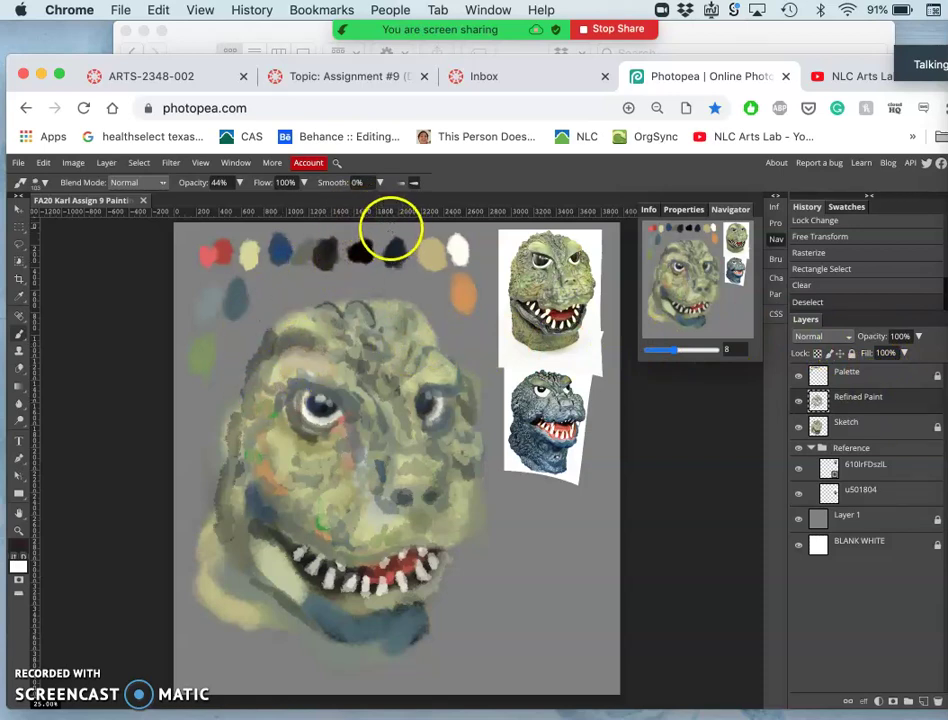
{"action": "left_click_drag", "start_coordinate": [438, 370], "coordinate": [413, 413]}
{"action": "key", "text": "ctrl+z"}
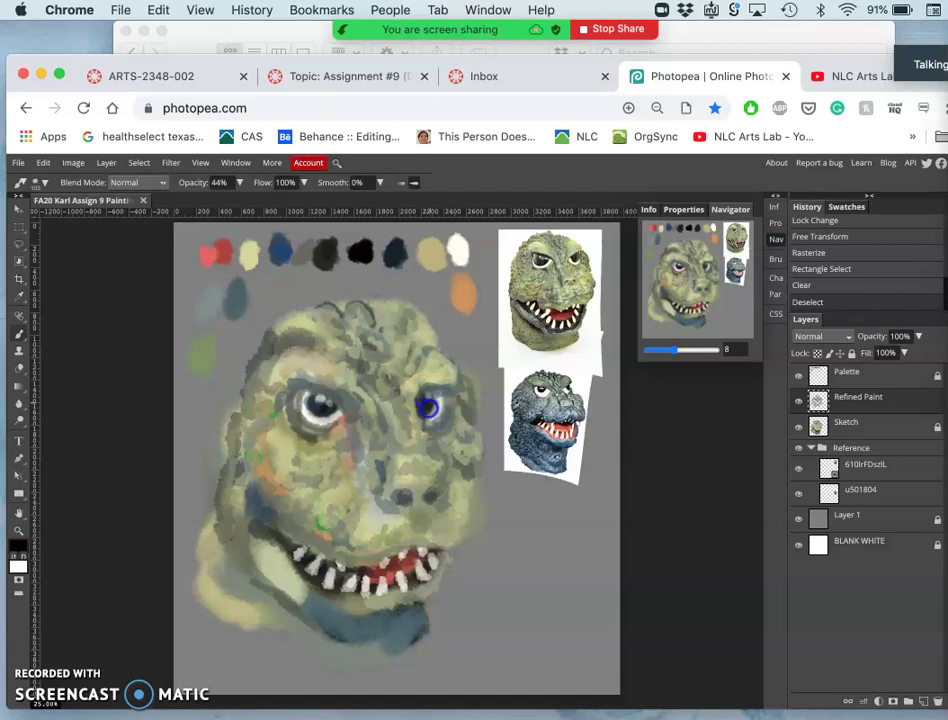
- Dab paint to darken the right eye and brighten the left eye's highlight
{"action": "left_click", "coordinate": [319, 404]}
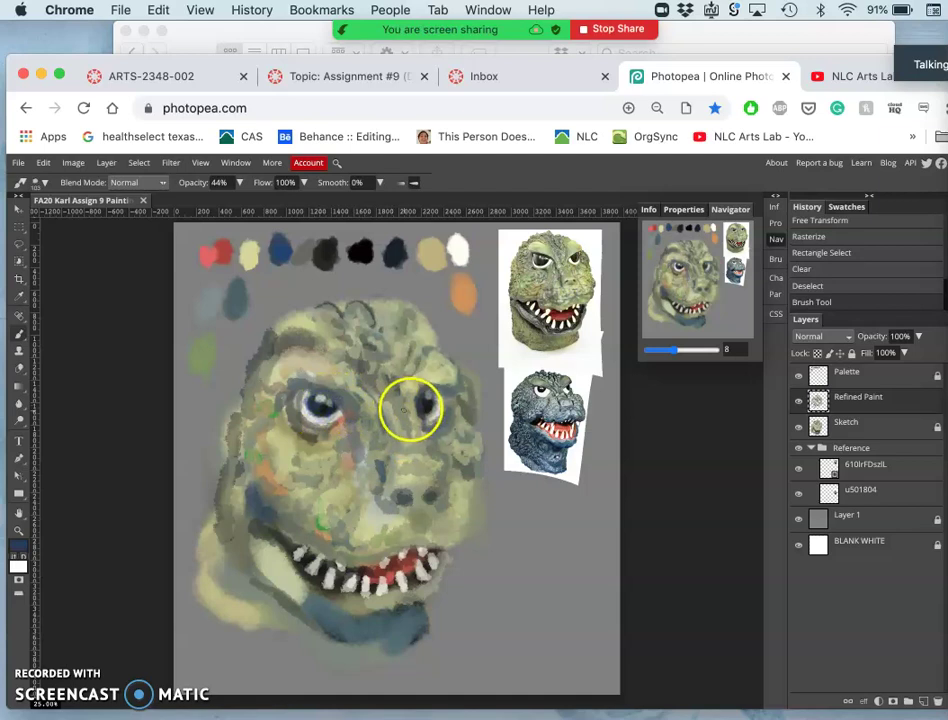
{"action": "left_click", "coordinate": [417, 404]}
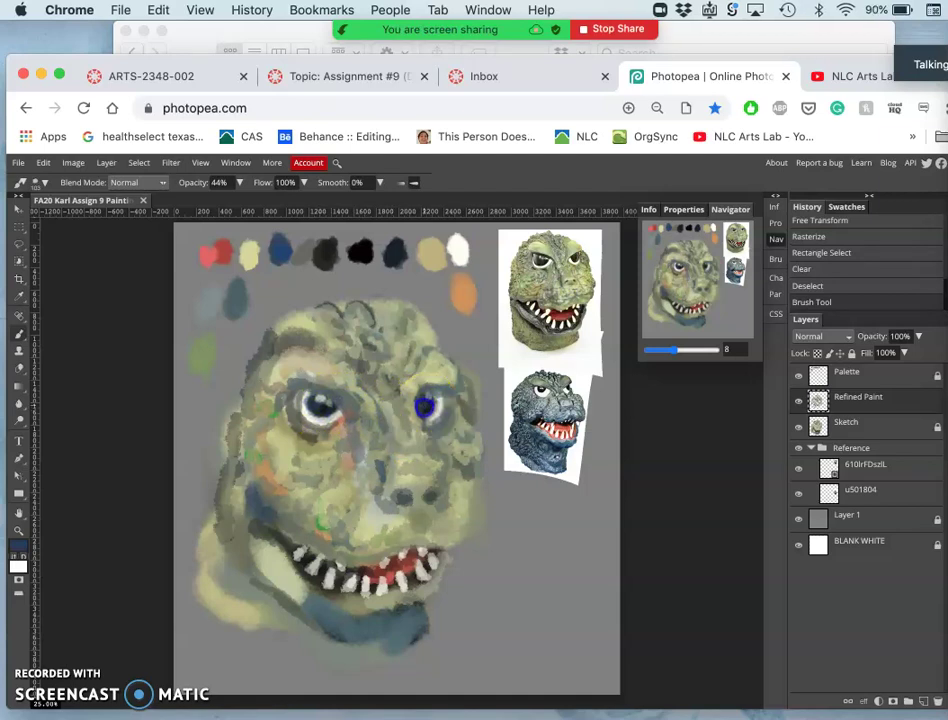
{"action": "left_click", "coordinate": [318, 400]}
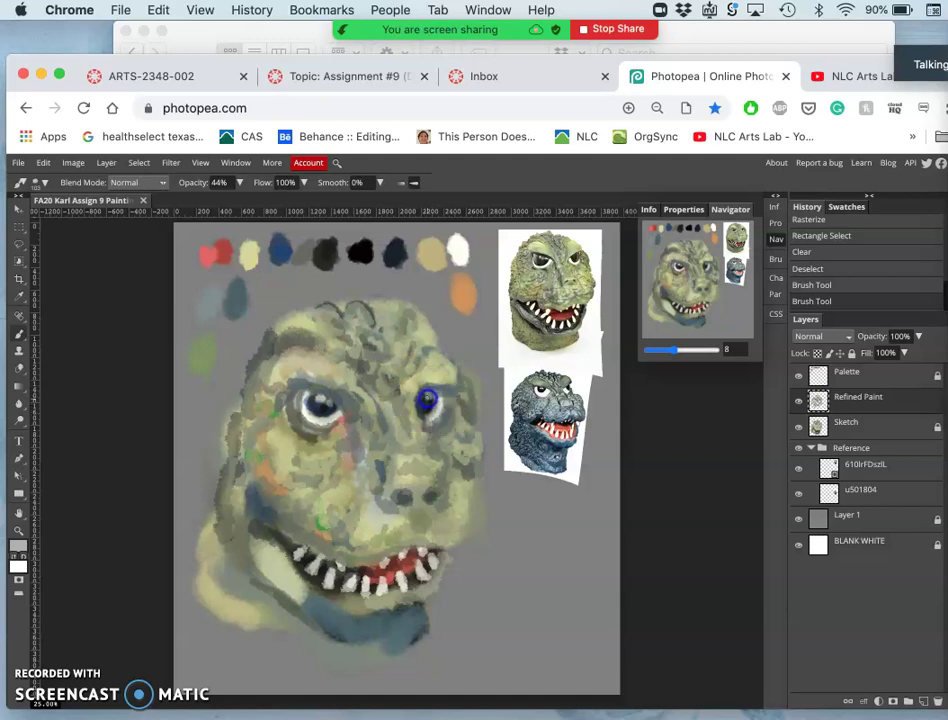
{"action": "left_click", "coordinate": [427, 400]}
{"action": "left_click", "coordinate": [429, 398]}
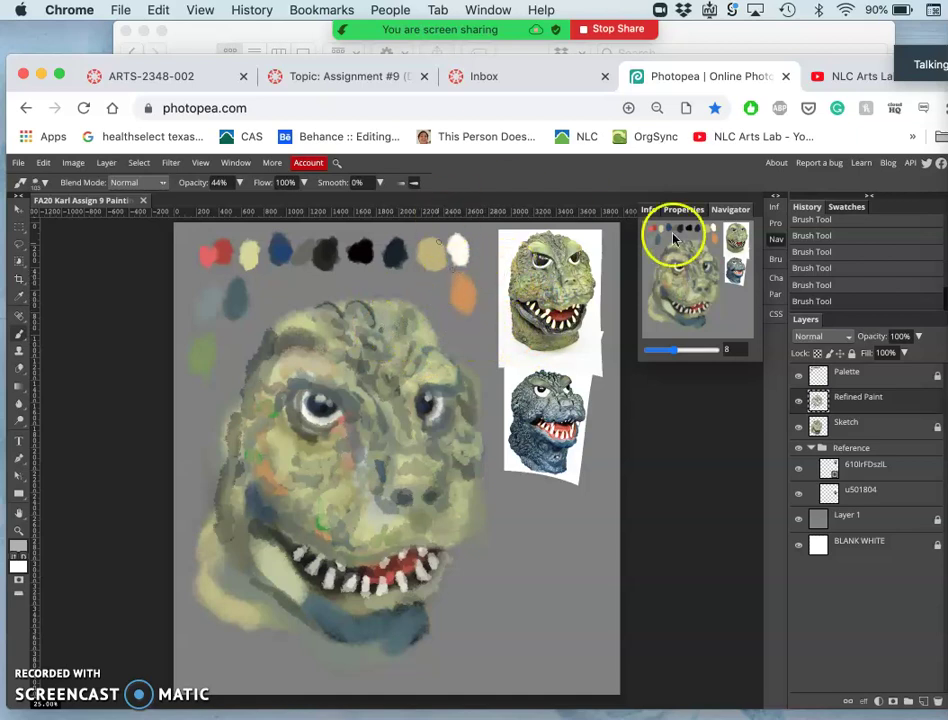
- Unlock the Refined Paint and Sketch layers
{"action": "left_click", "coordinate": [851, 356]}
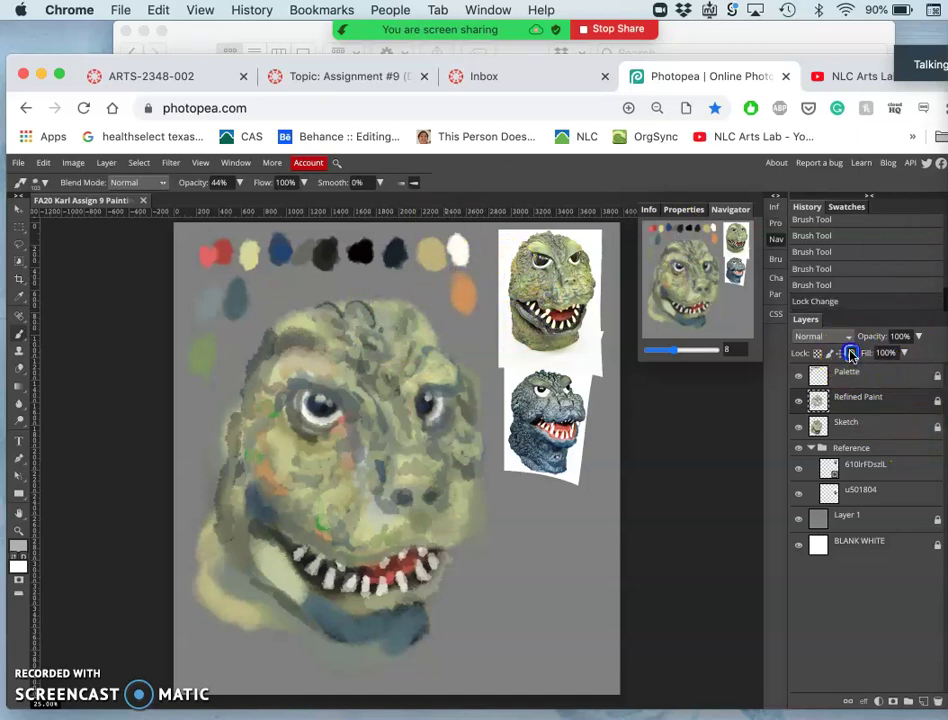
{"action": "left_click", "coordinate": [851, 356]}
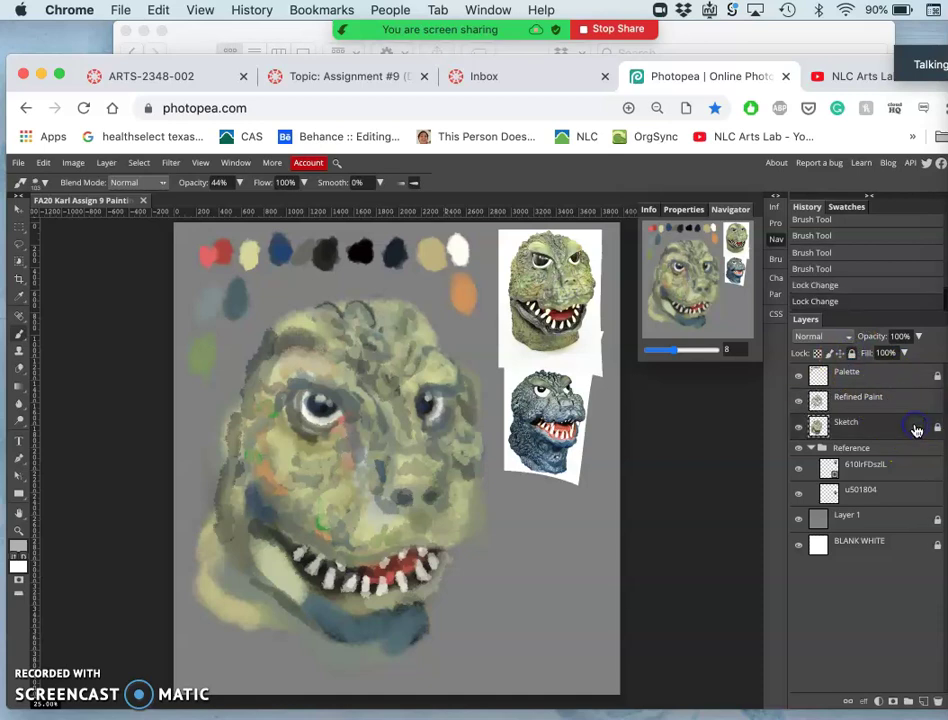
{"action": "left_click", "coordinate": [851, 353]}
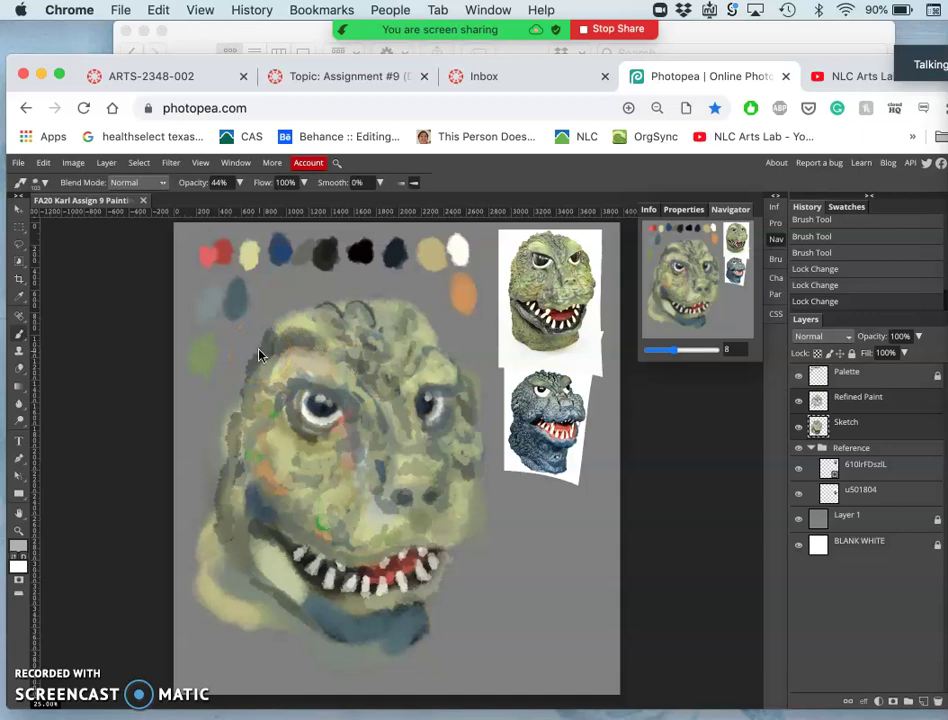
- Free transform the paint layer, checking the Warp option, and commit it
{"action": "key", "text": "ctrl+t"}
{"action": "right_click", "coordinate": [403, 422]}
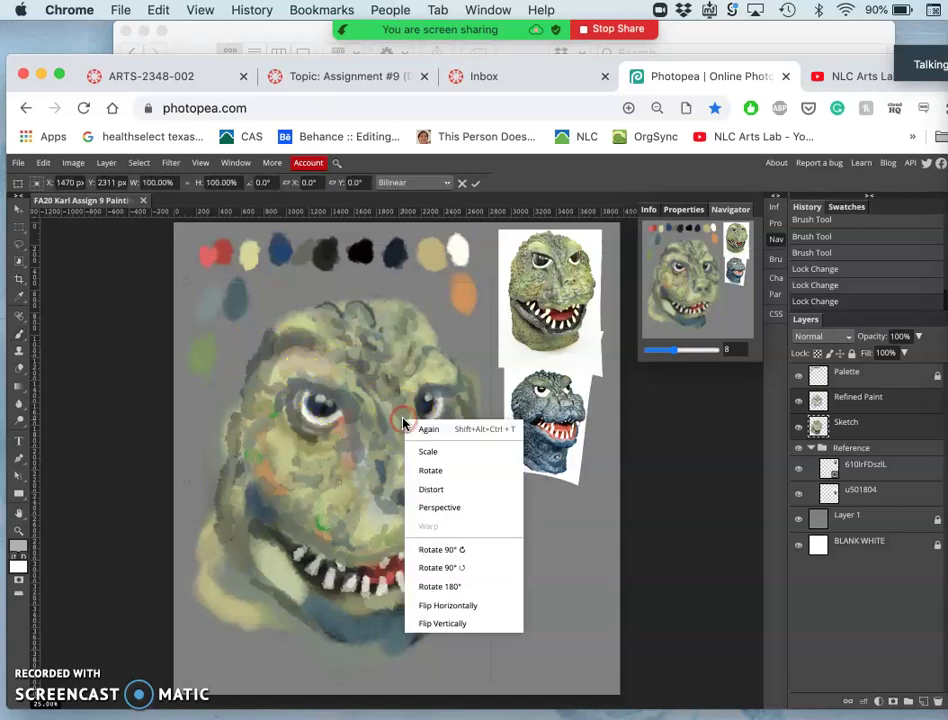
{"action": "left_click", "coordinate": [555, 533]}
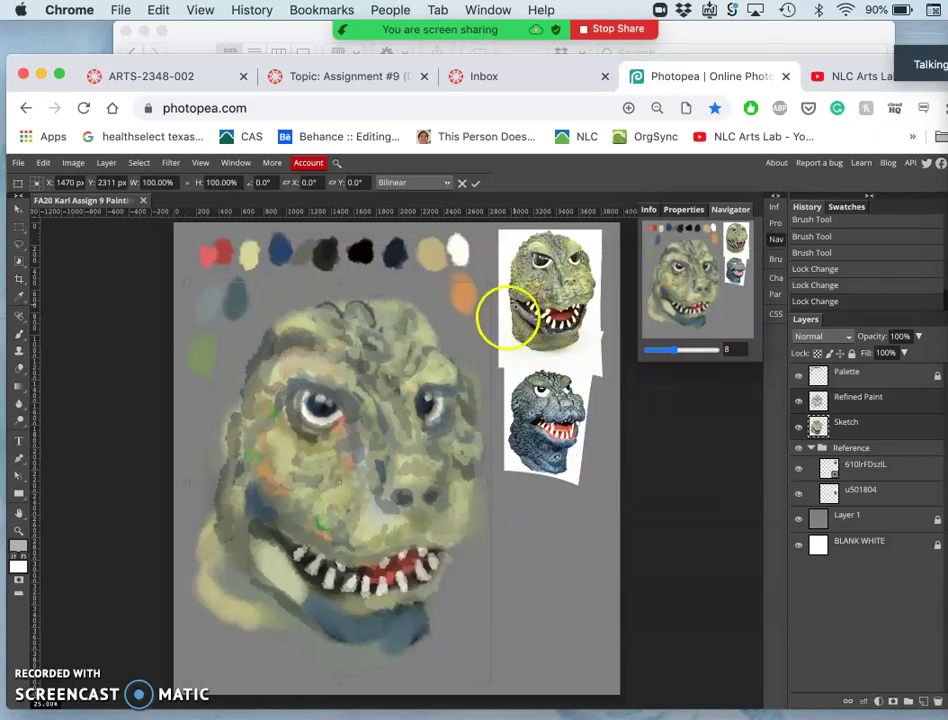
{"action": "right_click", "coordinate": [403, 375]}
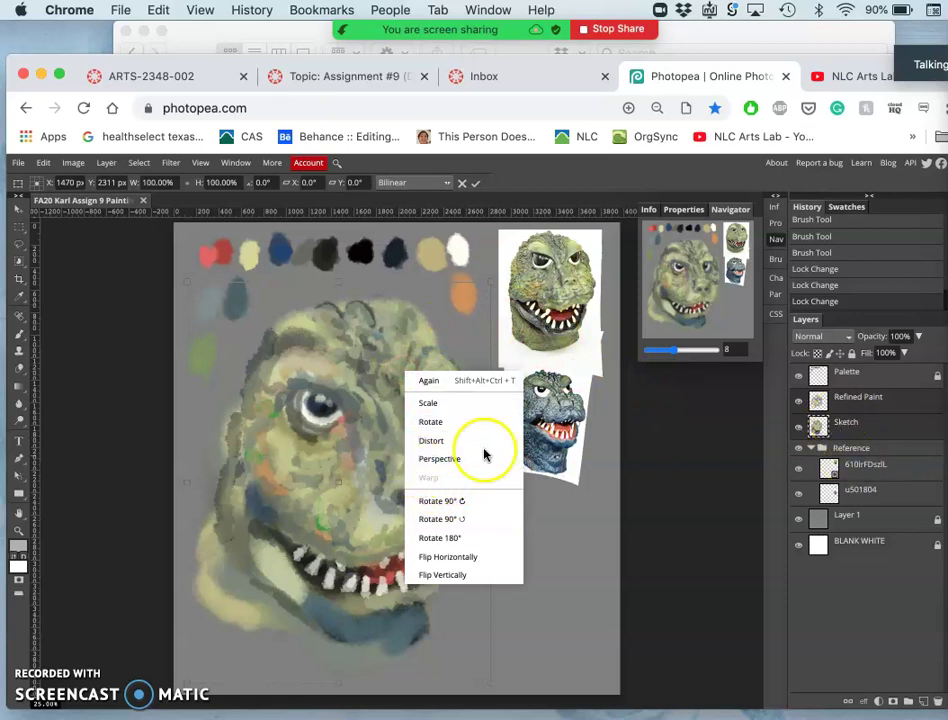
{"action": "left_click", "coordinate": [391, 423]}
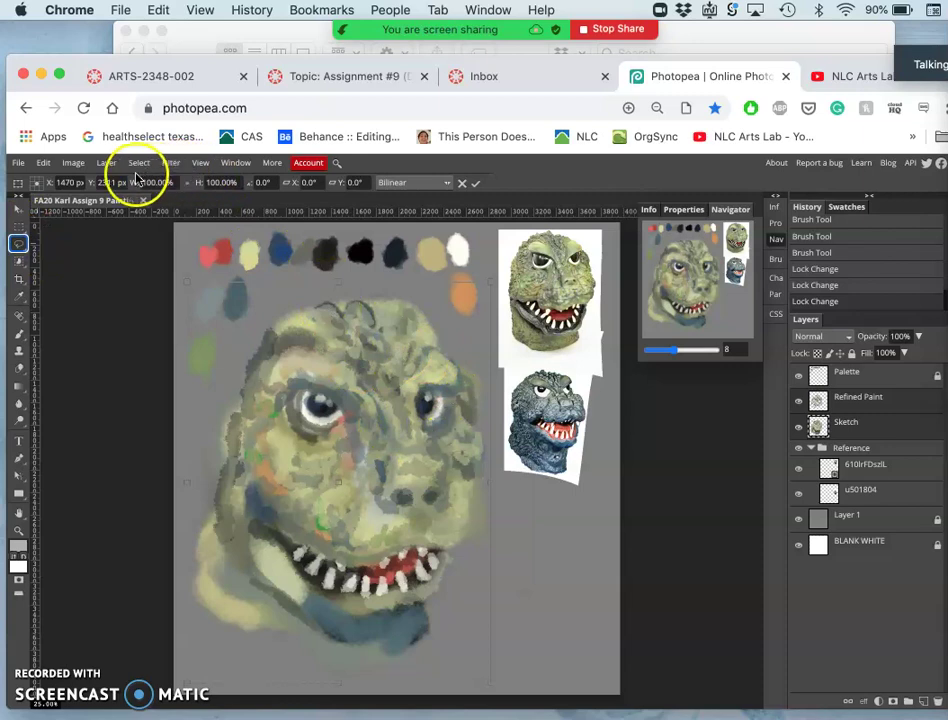
{"action": "key", "text": "Return"}
{"action": "left_click", "coordinate": [107, 164]}
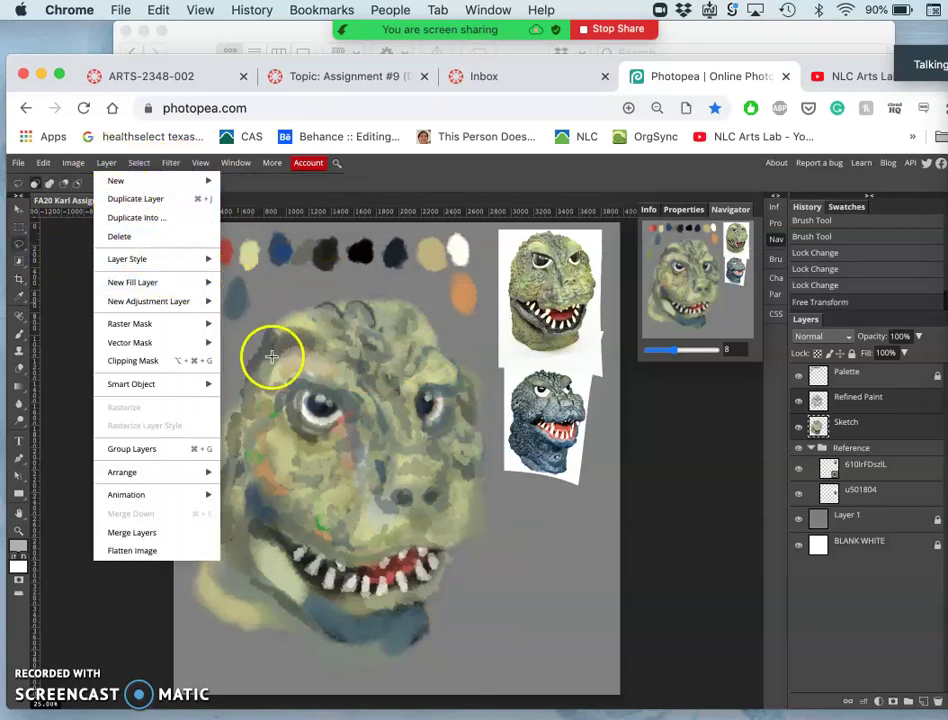
- Merge the paint layers into a new layer and toggle visibility to compare them
{"action": "left_click", "coordinate": [143, 536]}
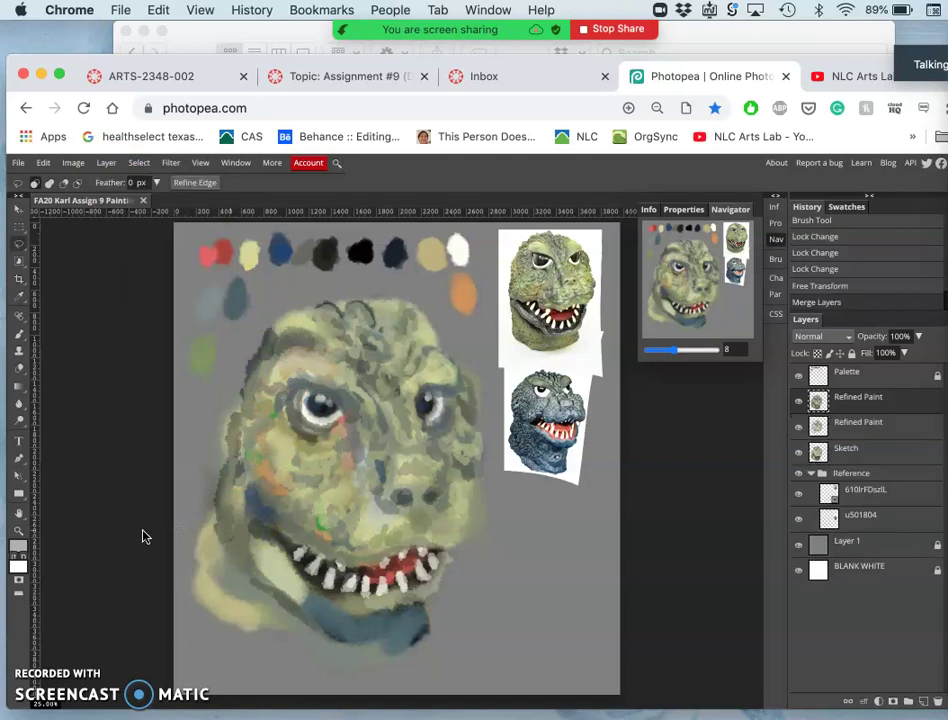
{"action": "left_click", "coordinate": [799, 428]}
{"action": "left_click", "coordinate": [798, 400]}
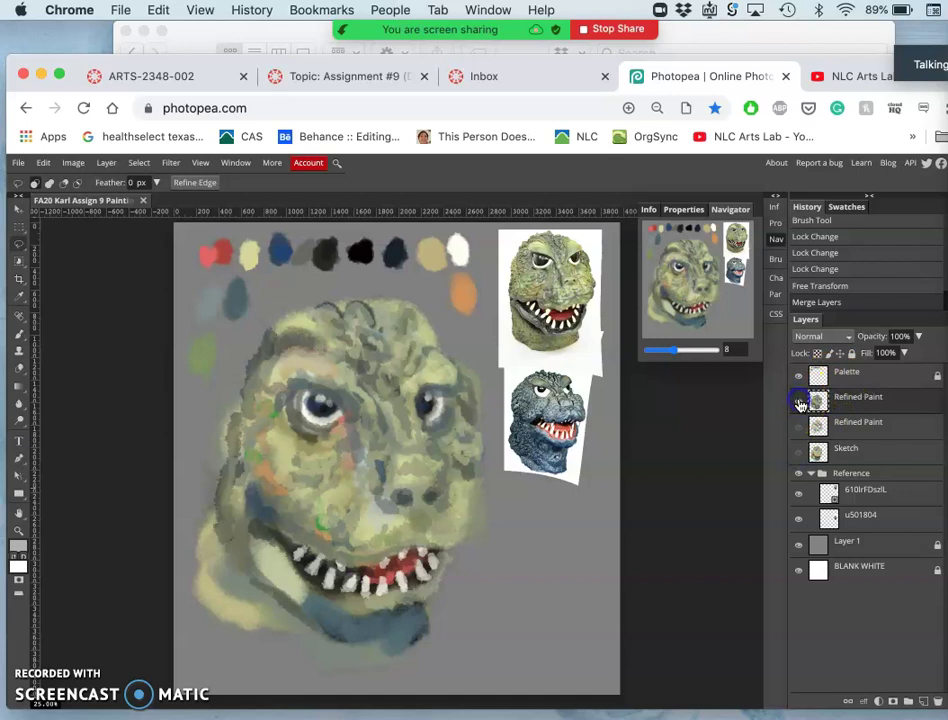
{"action": "left_click", "coordinate": [800, 403]}
{"action": "left_click", "coordinate": [799, 430]}
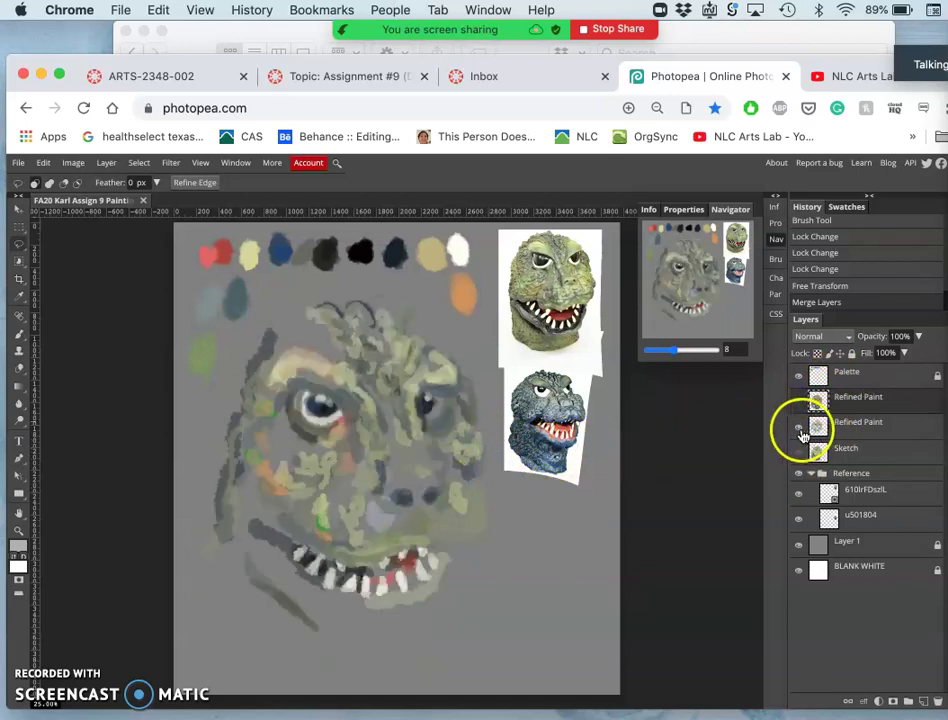
{"action": "left_click", "coordinate": [799, 430]}
{"action": "left_click", "coordinate": [817, 400]}
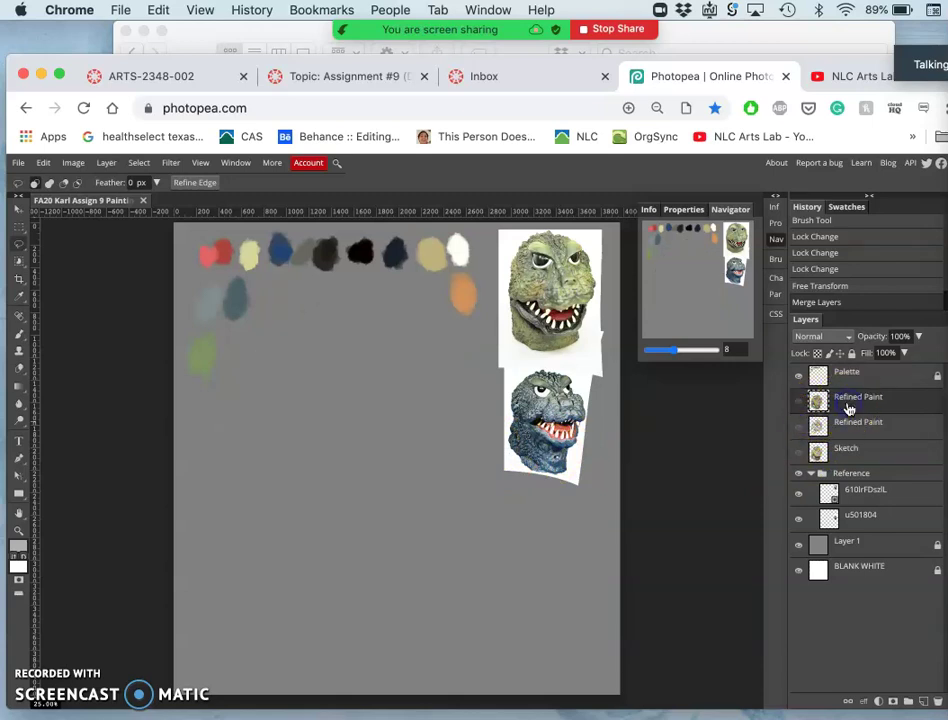
{"action": "left_click", "coordinate": [832, 408]}
{"action": "left_click", "coordinate": [798, 400]}
- Rename the new merged layer 'Merged Paint' and hide it
{"action": "left_click", "coordinate": [851, 400]}
{"action": "double_click", "coordinate": [851, 400]}
{"action": "type", "text": "Me"}
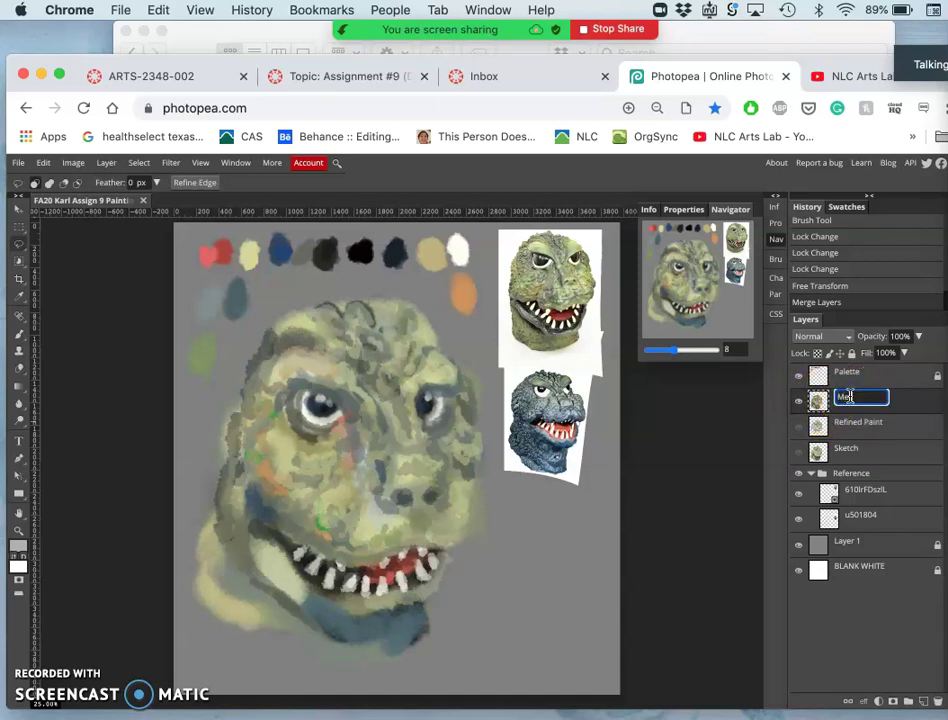
{"action": "type", "text": "rged Paint"}
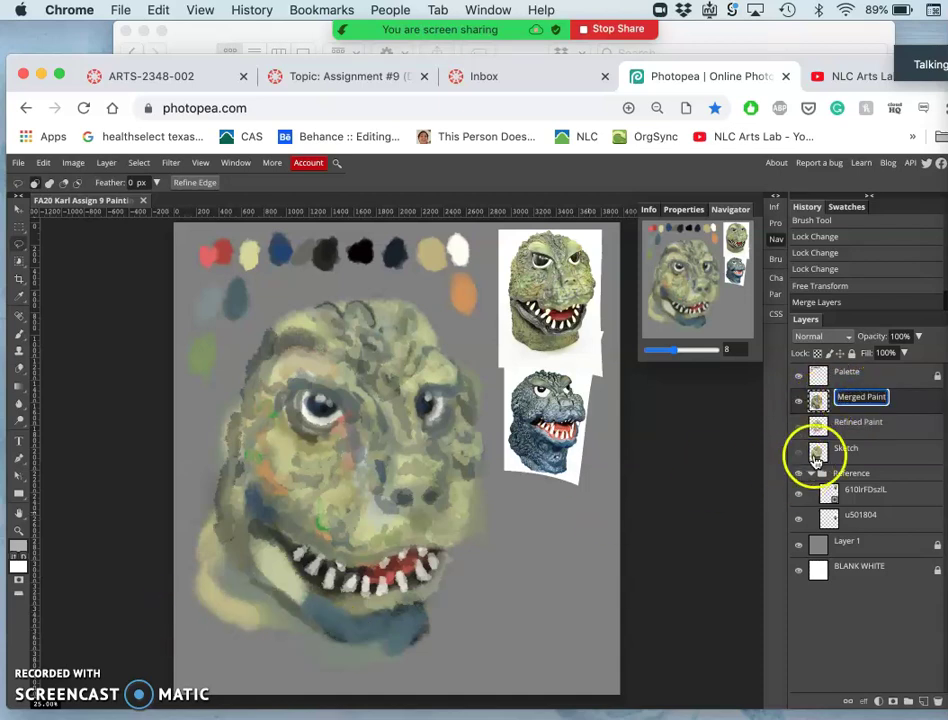
{"action": "left_click", "coordinate": [911, 404]}
{"action": "left_click", "coordinate": [799, 400]}
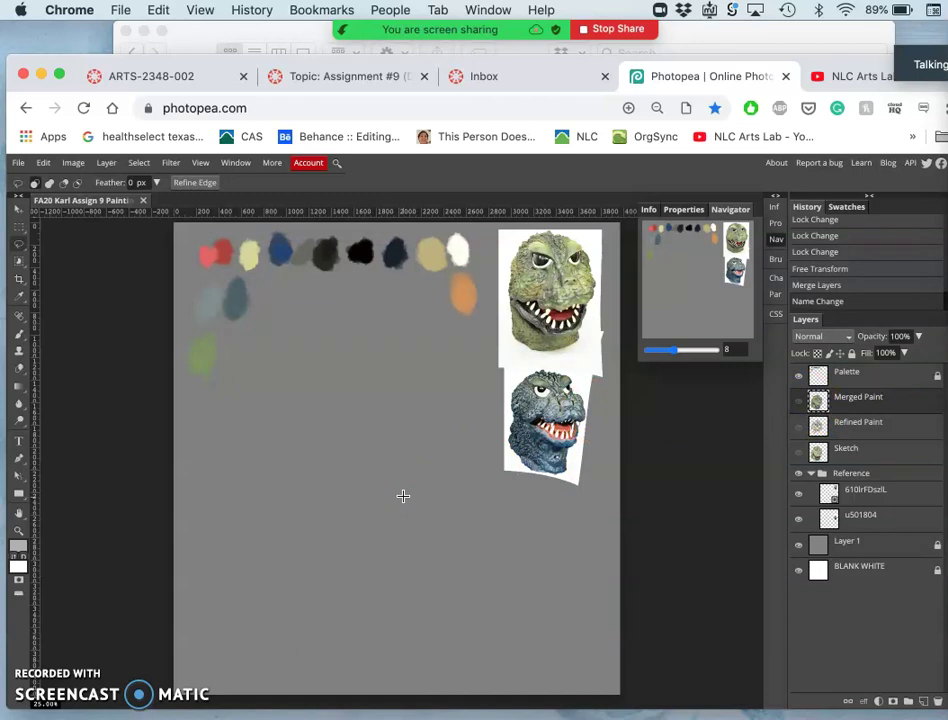
- Show the Sketch and Refined Paint layers, toggling Sketch off and on to compare
{"action": "left_click", "coordinate": [802, 454]}
{"action": "left_click", "coordinate": [798, 428]}
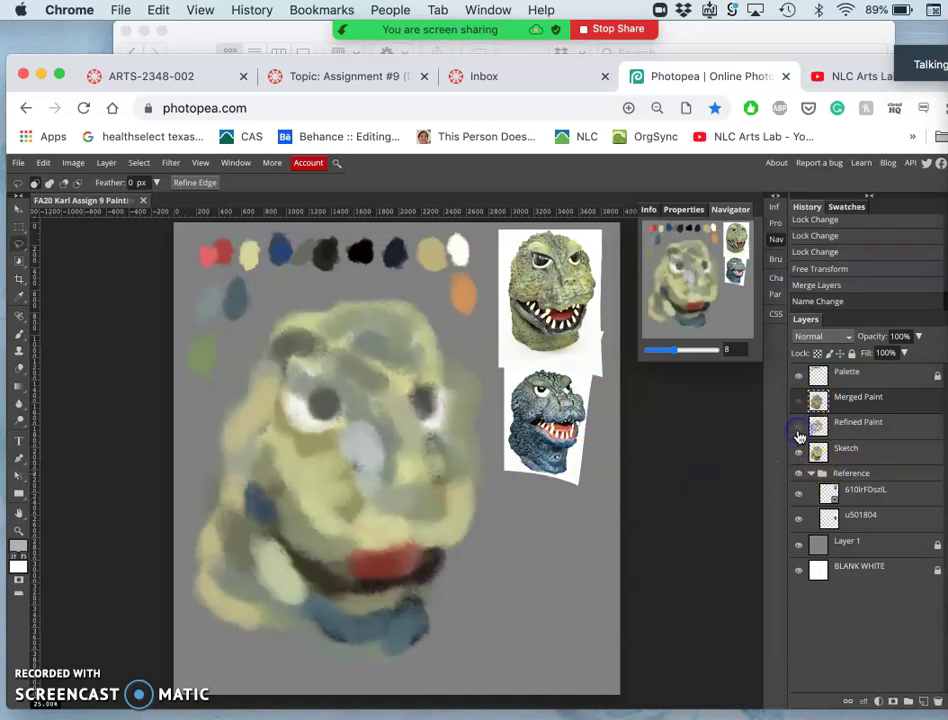
{"action": "left_click", "coordinate": [830, 455]}
{"action": "left_click", "coordinate": [840, 452]}
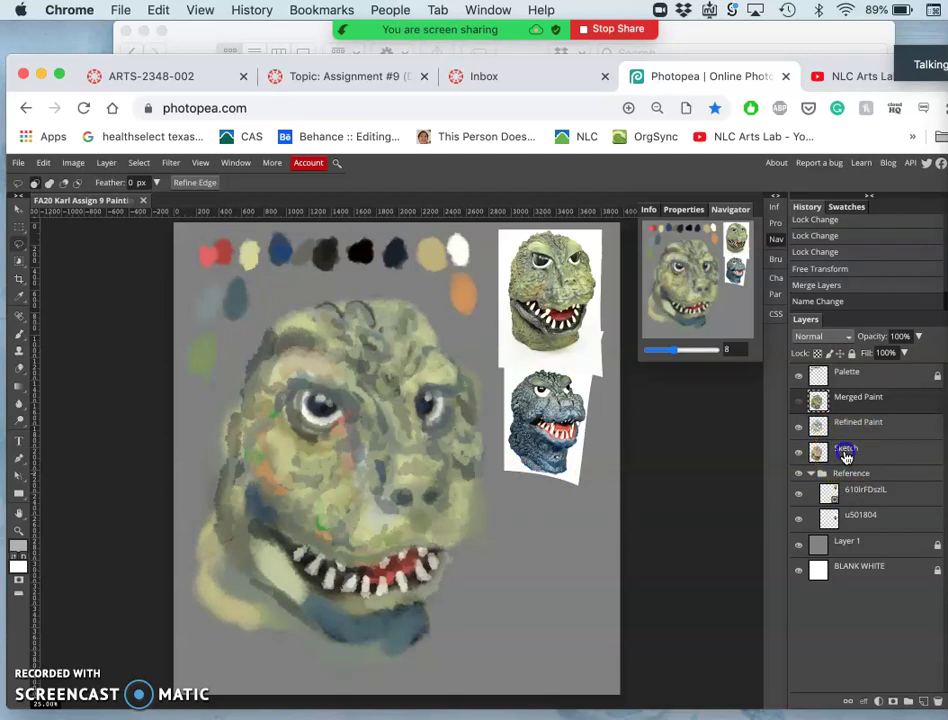
{"action": "left_click", "coordinate": [842, 422]}
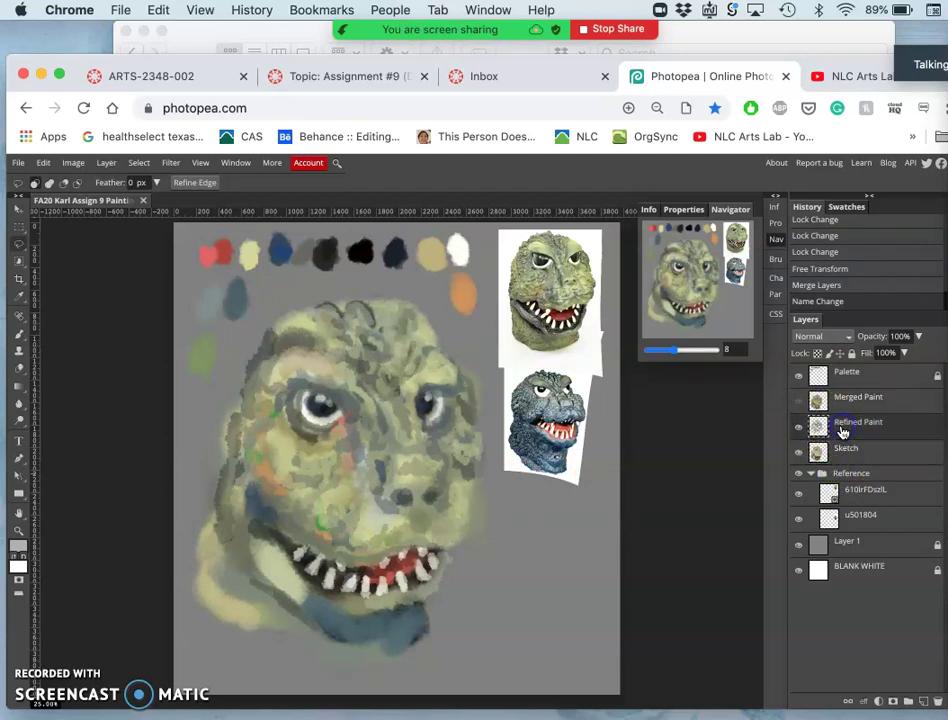
{"action": "left_click", "coordinate": [800, 455]}
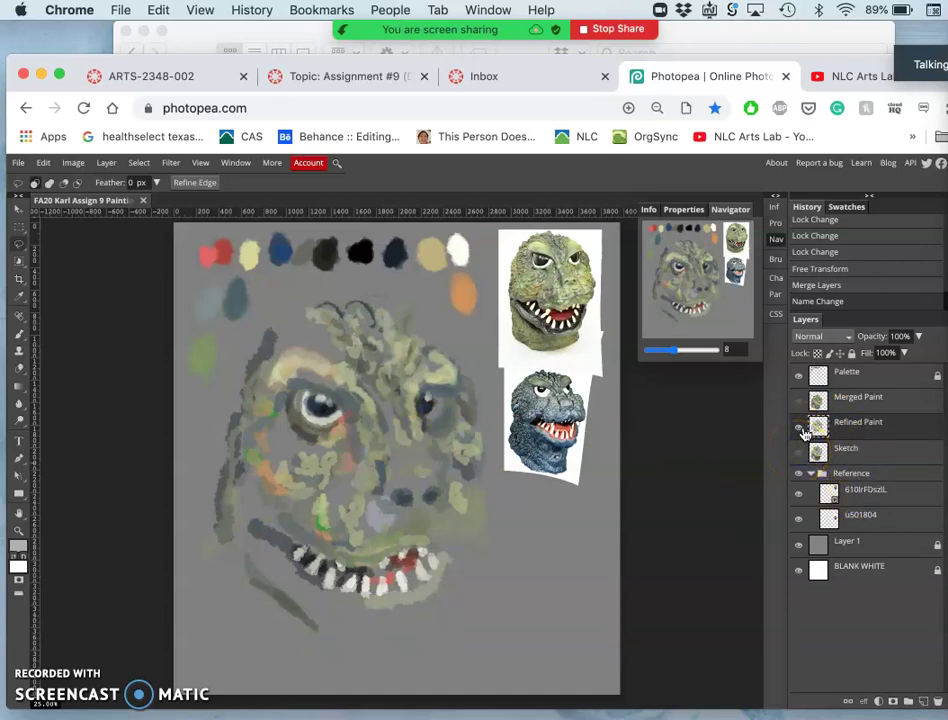
{"action": "left_click", "coordinate": [800, 453]}
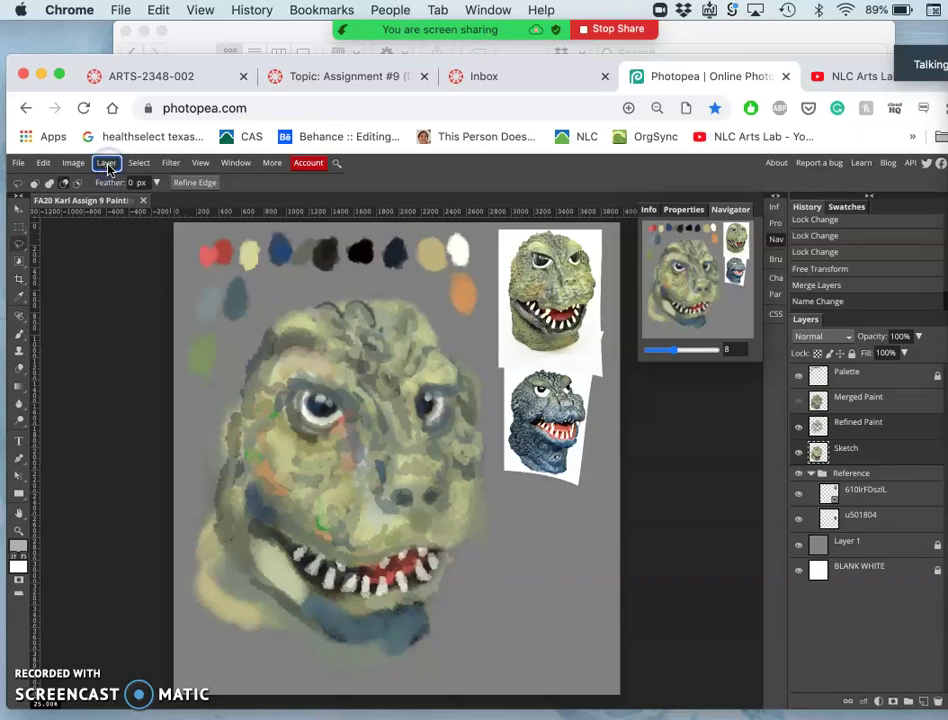
- Merge the visible paint layers again and toggle eye icons to compare the copies
{"action": "left_click", "coordinate": [108, 165]}
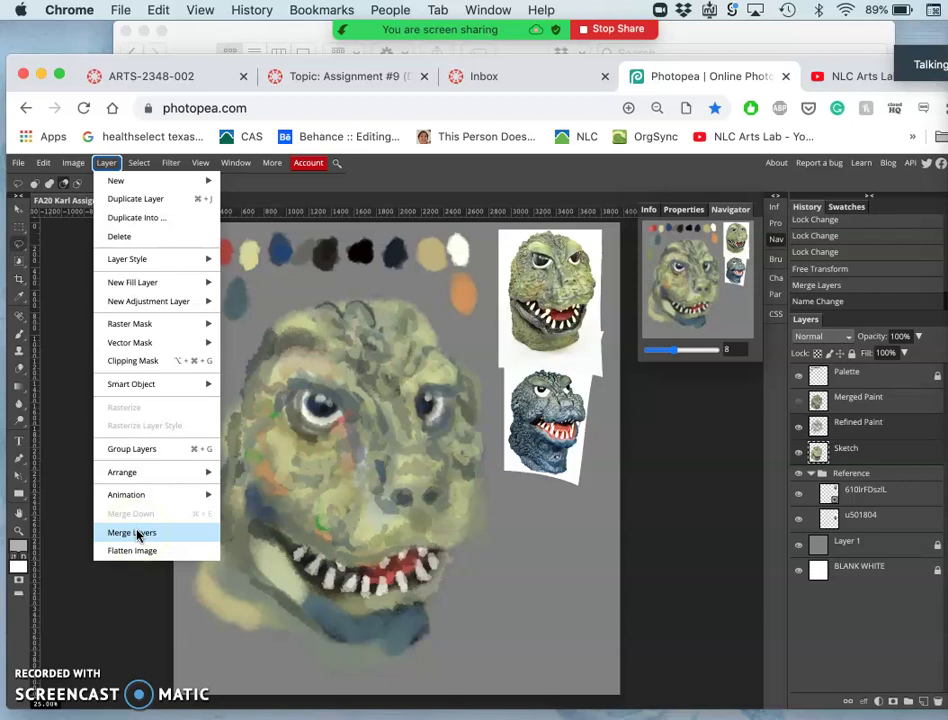
{"action": "left_click", "coordinate": [137, 533]}
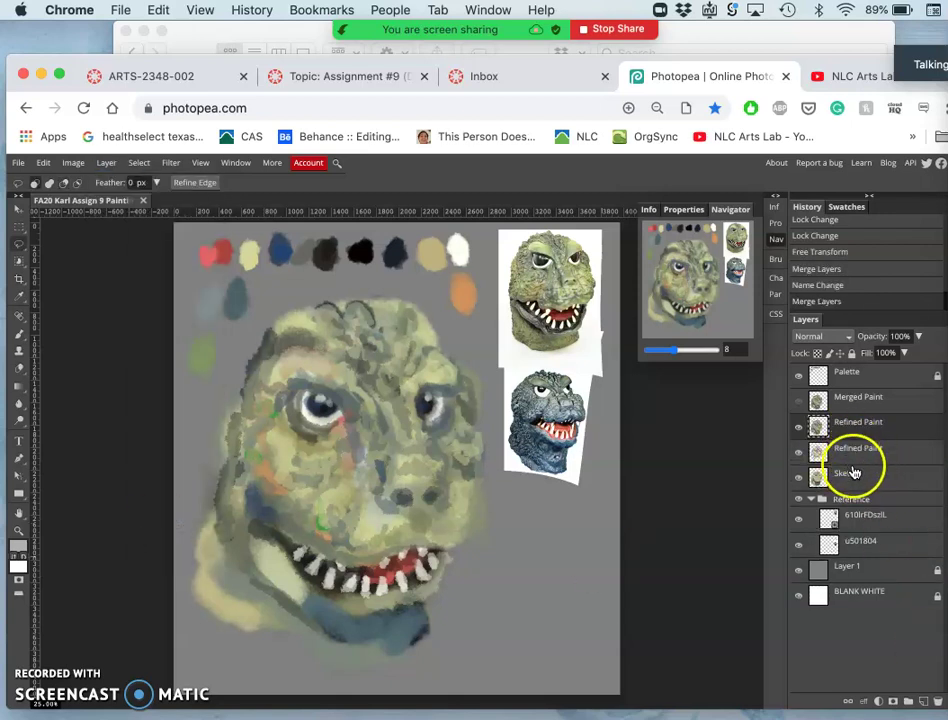
{"action": "left_click", "coordinate": [799, 456]}
{"action": "left_click", "coordinate": [801, 424]}
{"action": "left_click", "coordinate": [801, 424]}
{"action": "left_click", "coordinate": [800, 430]}
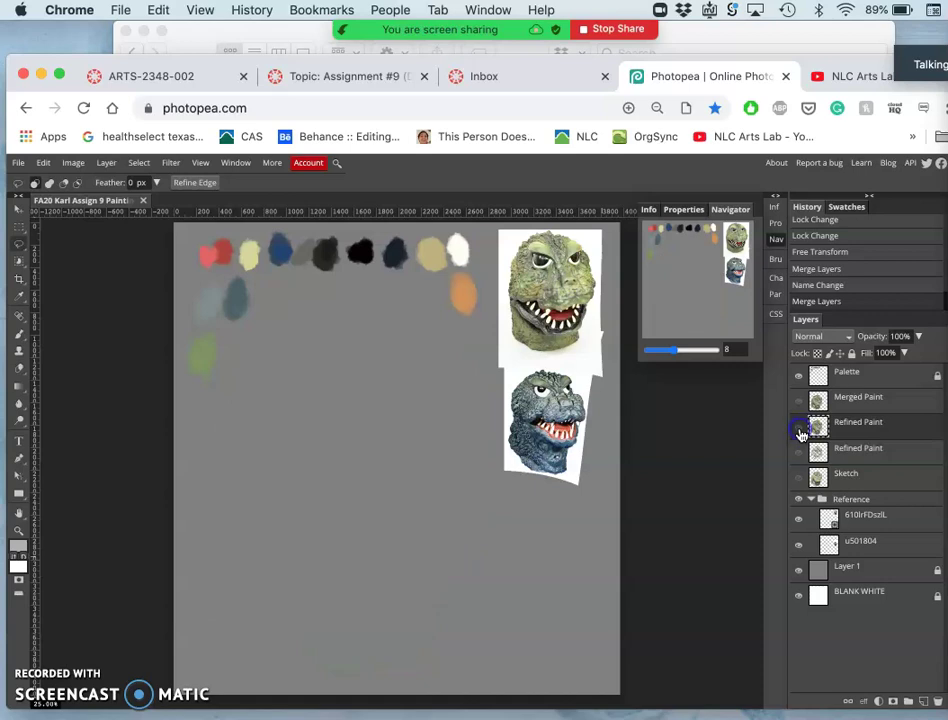
{"action": "left_click", "coordinate": [800, 428]}
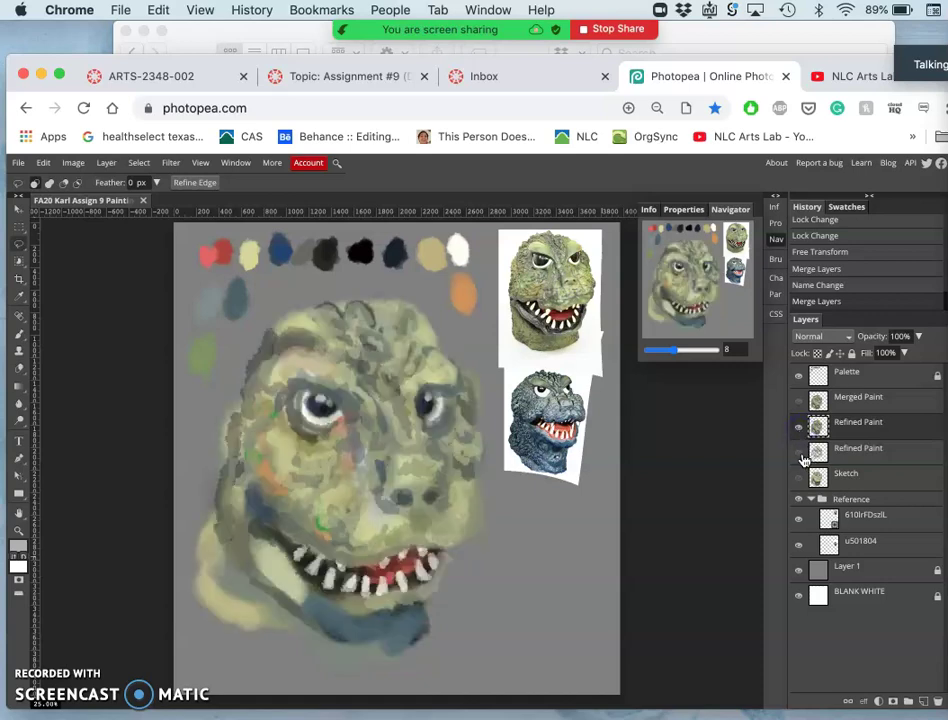
{"action": "left_click", "coordinate": [799, 429]}
{"action": "mouse_move", "coordinate": [799, 432]}
{"action": "left_mouse_down"}
{"action": "mouse_move", "coordinate": [787, 457]}
{"action": "mouse_move", "coordinate": [800, 432]}
{"action": "mouse_move", "coordinate": [853, 430]}
{"action": "left_mouse_up"}
- Delete the upper duplicate Refined Paint copy
{"action": "left_click", "coordinate": [815, 420]}
{"action": "key", "text": "Delete"}
{"action": "left_click", "coordinate": [857, 409]}
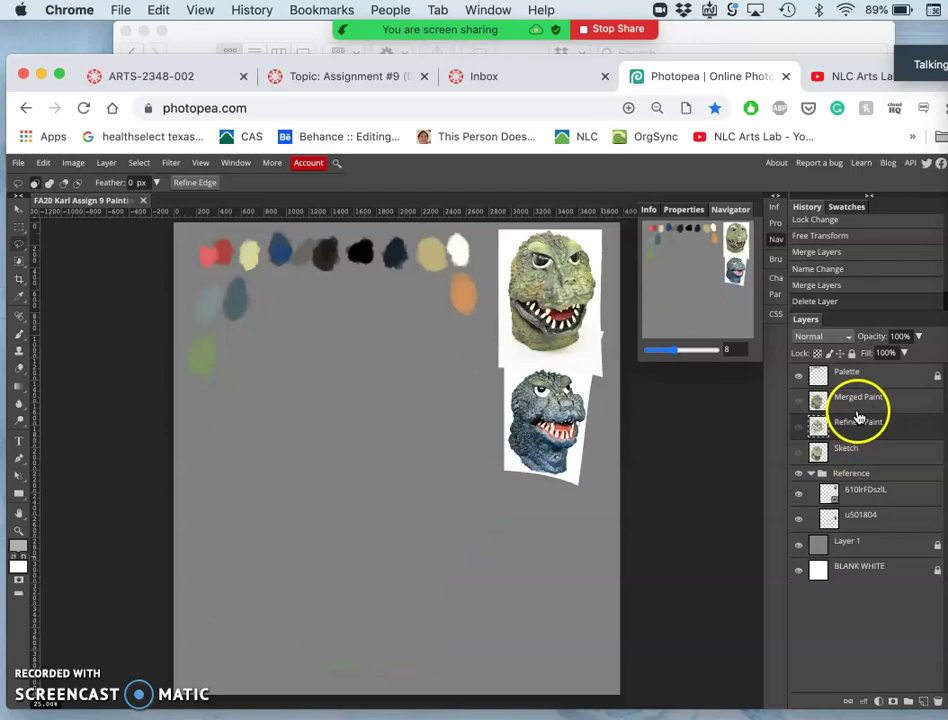
- Show Merged Paint and warp it, reshaping the head's right side and lifting the right eye
{"action": "left_click", "coordinate": [799, 405]}
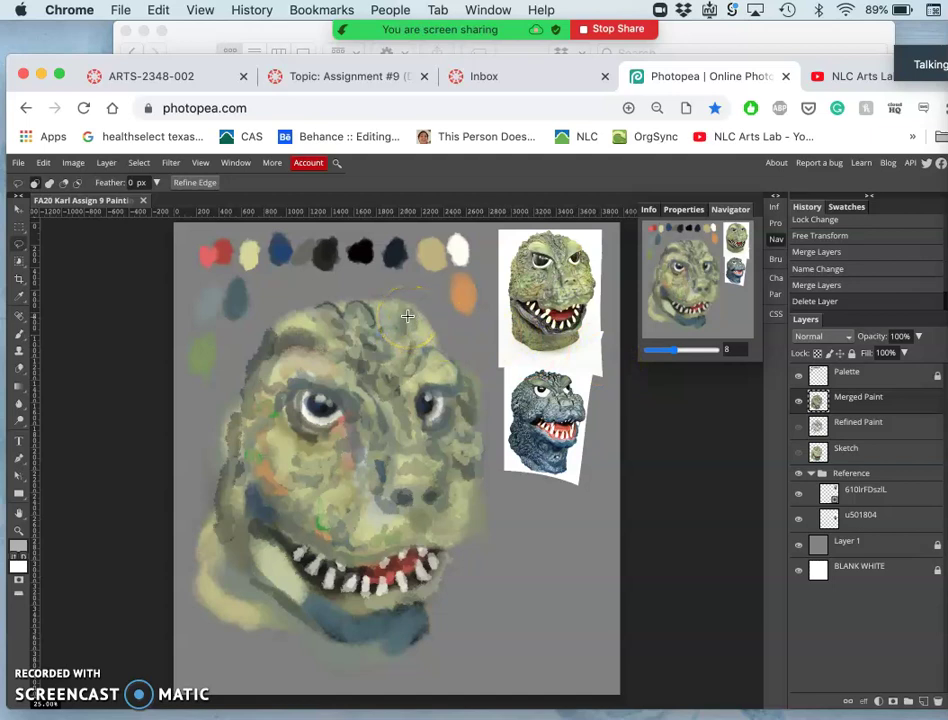
{"action": "key", "text": "alt+ctrl+t"}
{"action": "right_click", "coordinate": [402, 402]}
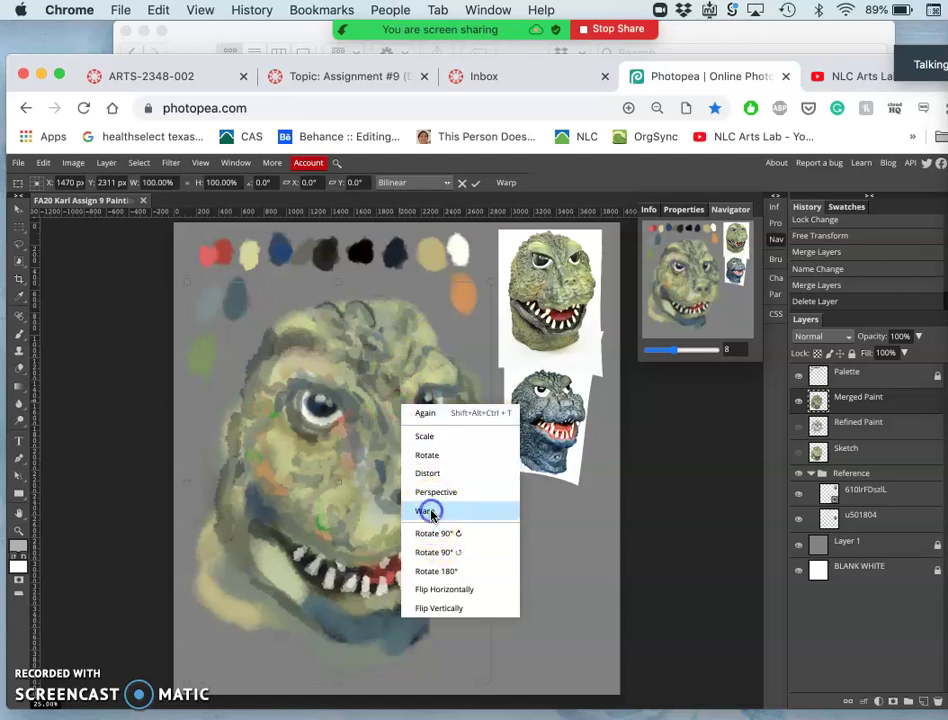
{"action": "left_click", "coordinate": [428, 511]}
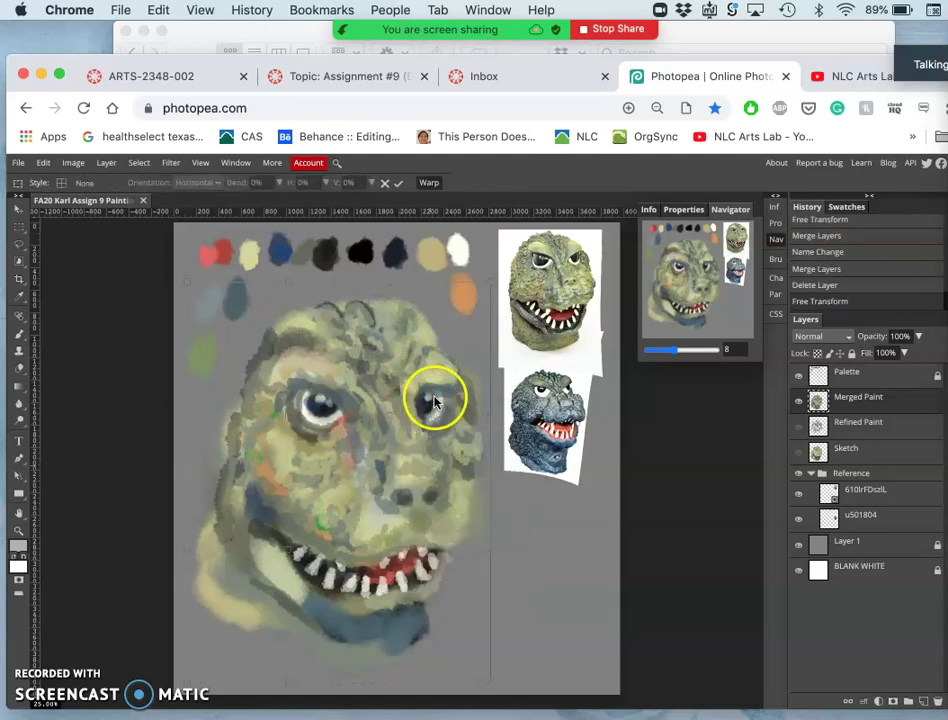
{"action": "left_click_drag", "start_coordinate": [432, 408], "coordinate": [487, 418]}
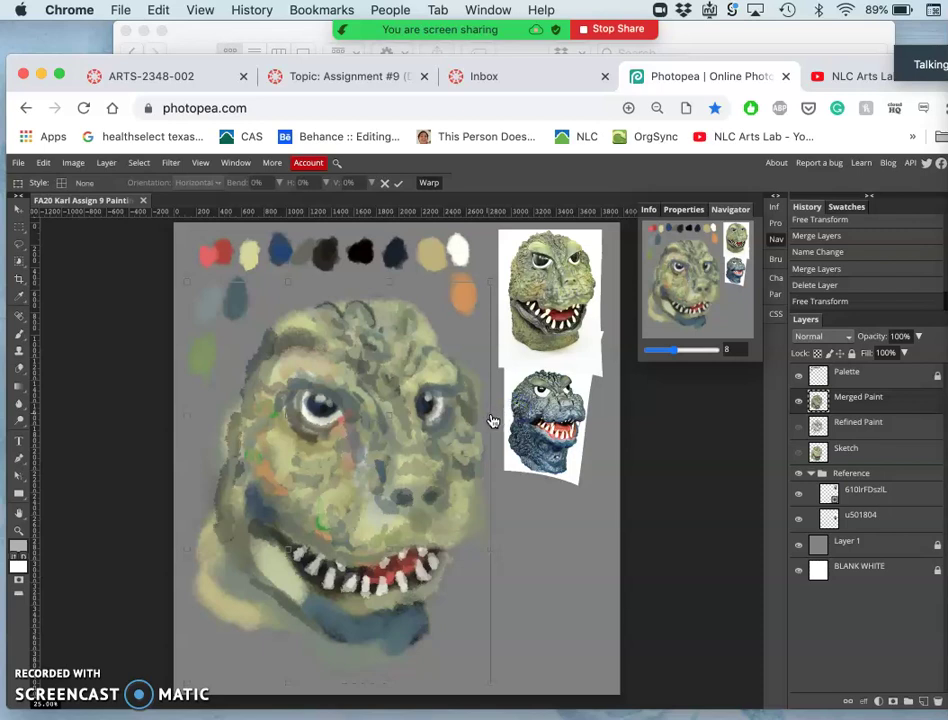
{"action": "left_click_drag", "start_coordinate": [492, 420], "coordinate": [493, 418]}
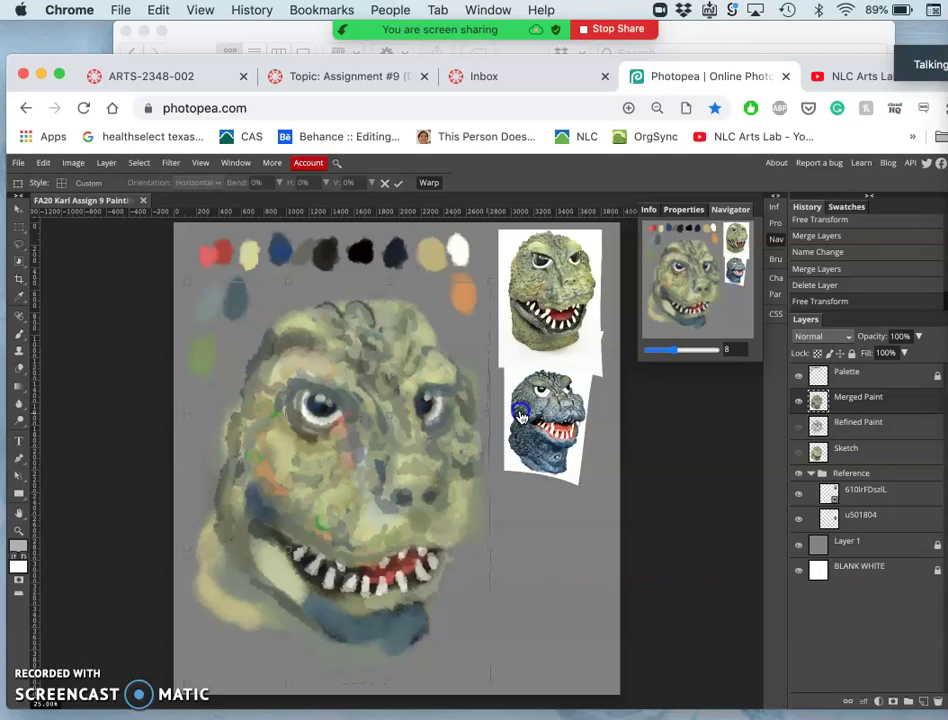
{"action": "left_click_drag", "start_coordinate": [520, 415], "coordinate": [521, 415]}
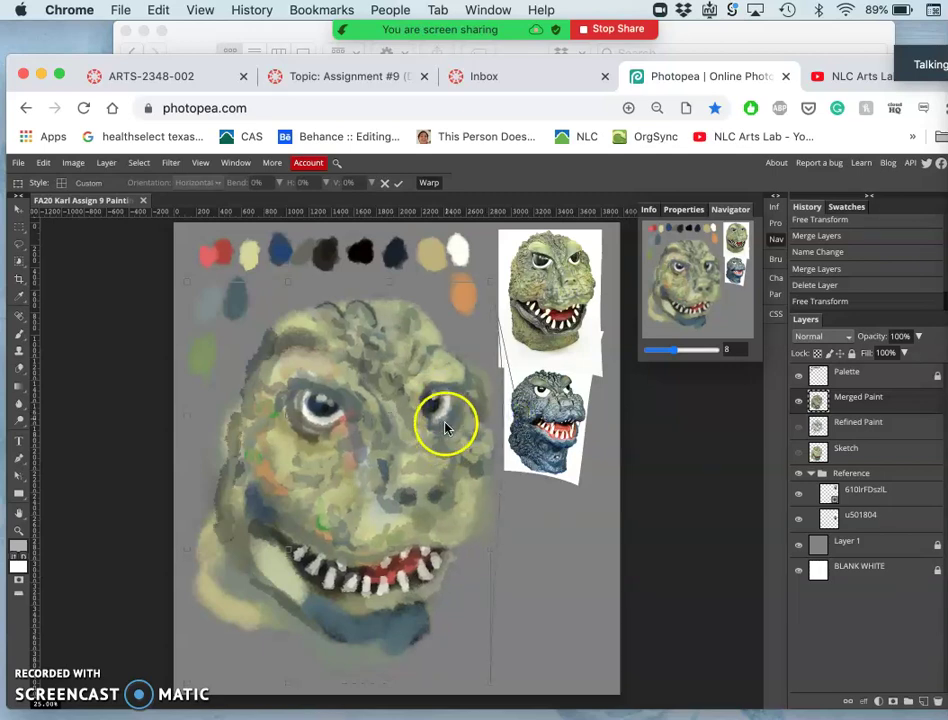
{"action": "mouse_move", "coordinate": [446, 428]}
{"action": "left_mouse_down"}
{"action": "mouse_move", "coordinate": [434, 408]}
{"action": "mouse_move", "coordinate": [455, 483]}
{"action": "mouse_move", "coordinate": [444, 413]}
{"action": "left_mouse_up"}
- Commit the warp on Merged Paint and check it by hiding and showing the layer
{"action": "key", "text": "Return"}
{"action": "key", "text": "l"}
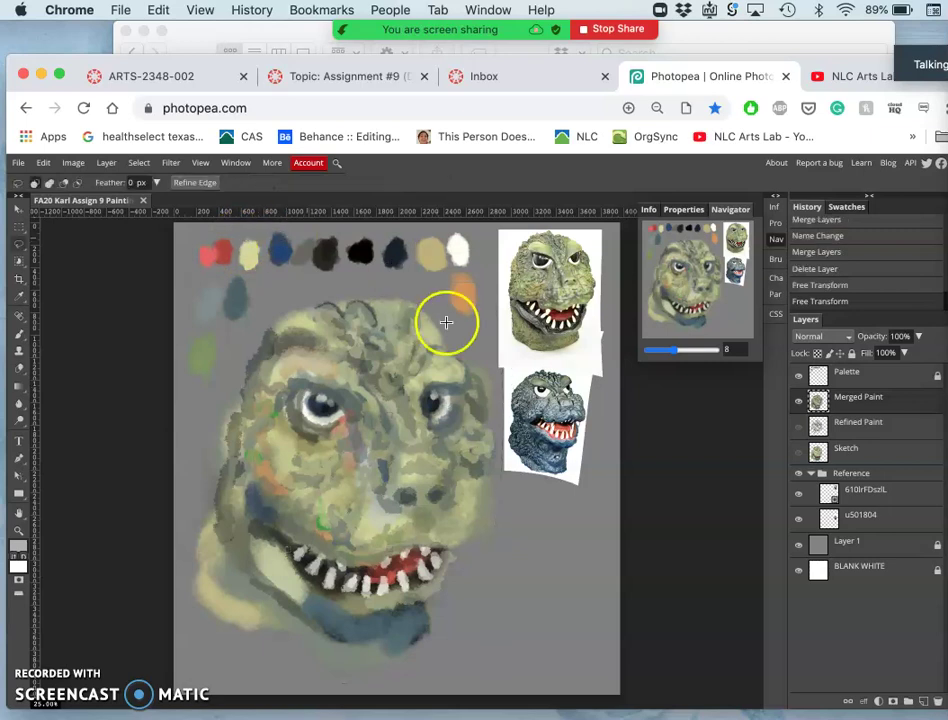
{"action": "left_click", "coordinate": [800, 405]}
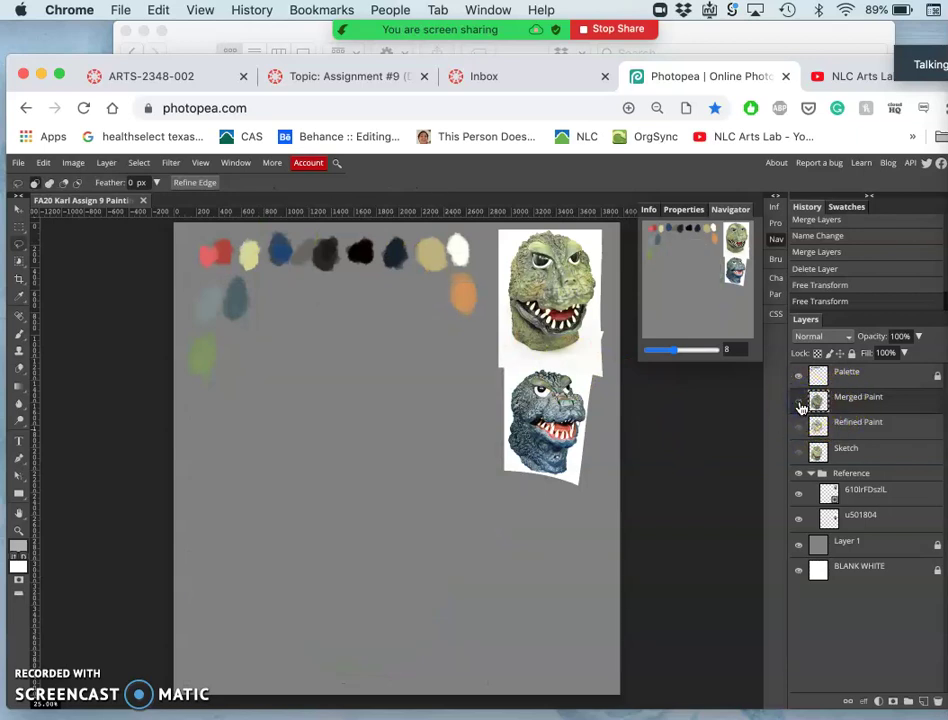
{"action": "left_click", "coordinate": [800, 405]}
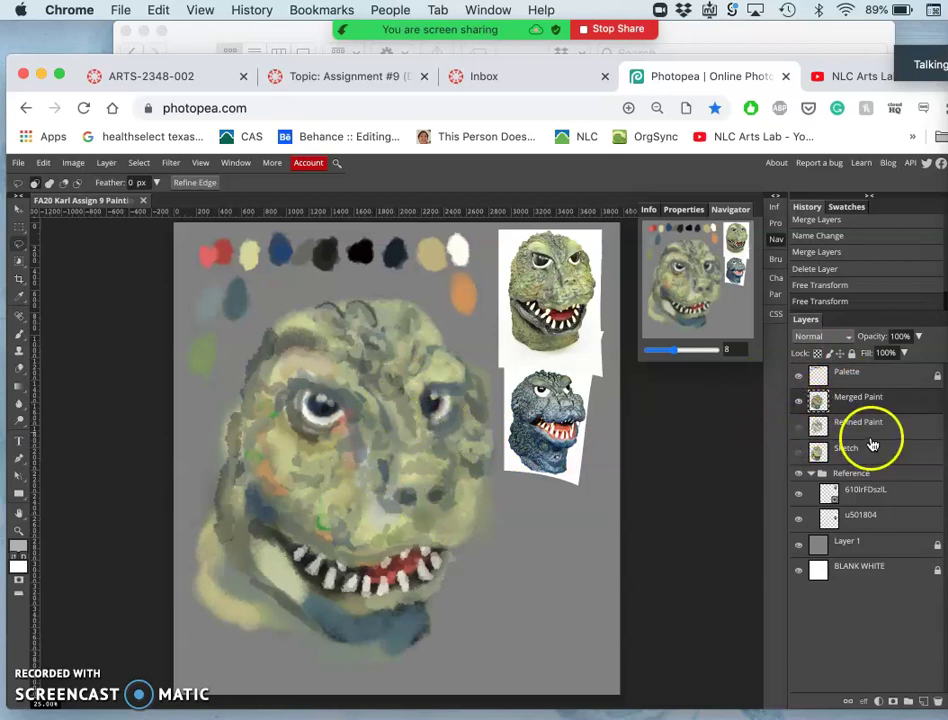
- Show Refined Paint and Sketch, toggling Merged Paint to compare them, ending with it hidden
{"action": "left_click", "coordinate": [797, 430]}
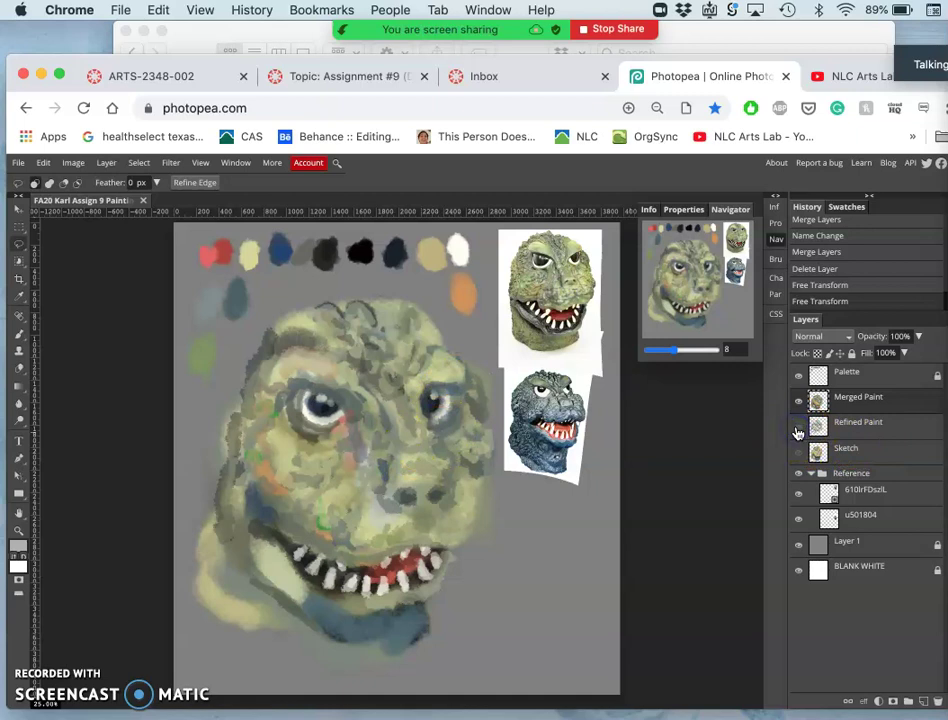
{"action": "left_click", "coordinate": [799, 401]}
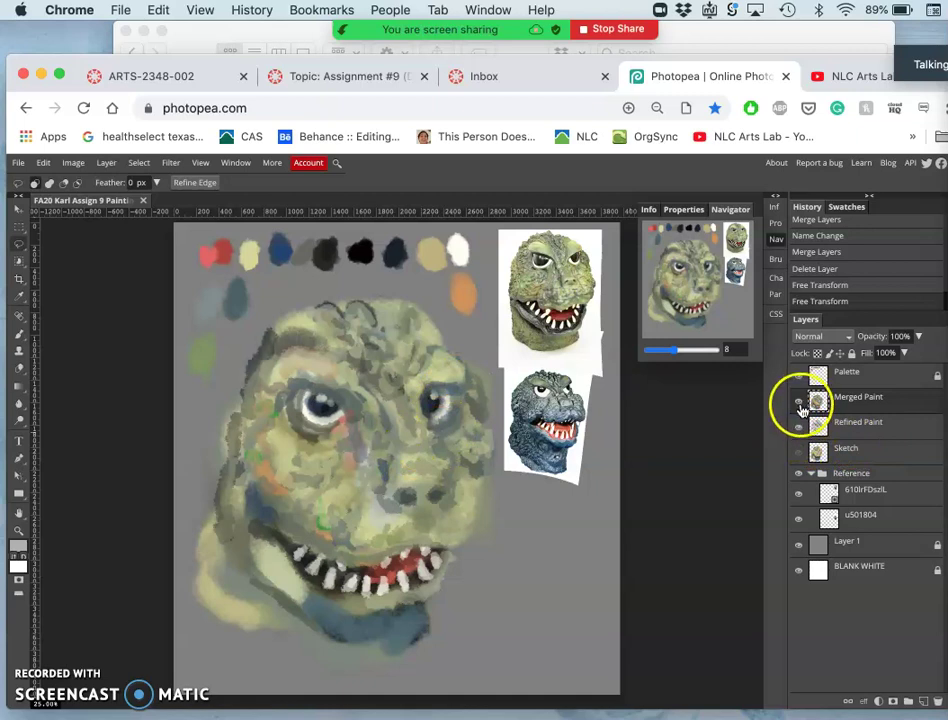
{"action": "left_click", "coordinate": [799, 401]}
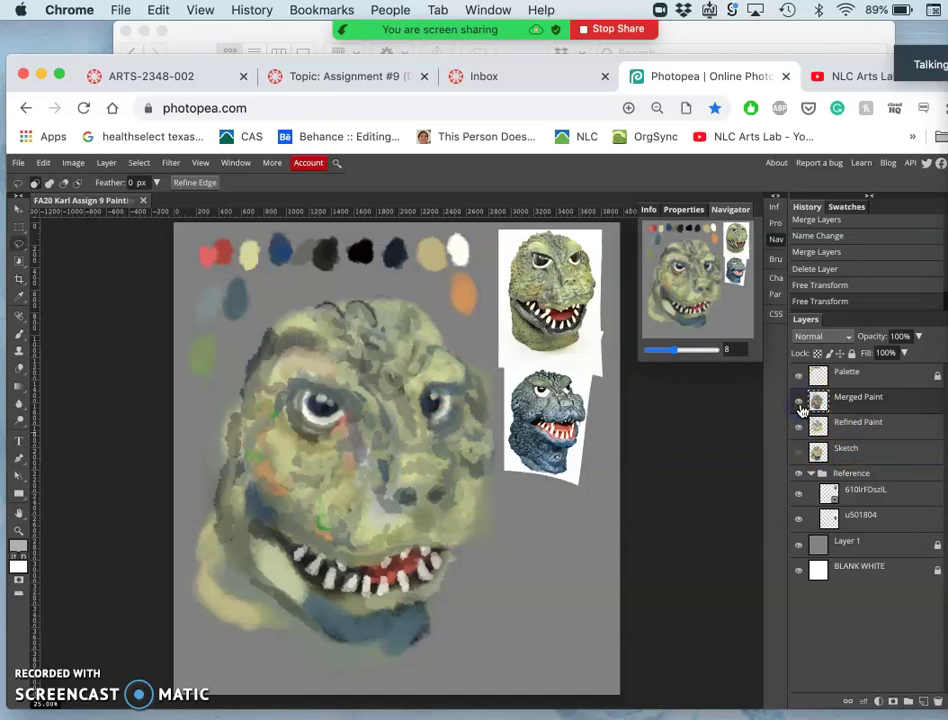
{"action": "left_click", "coordinate": [796, 453]}
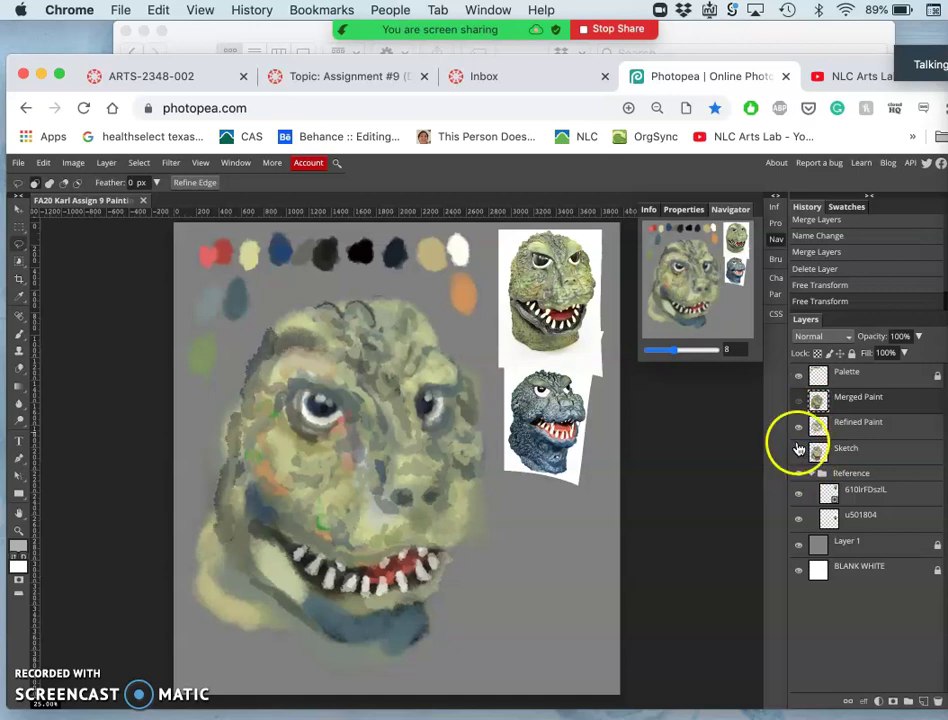
{"action": "left_click", "coordinate": [798, 401]}
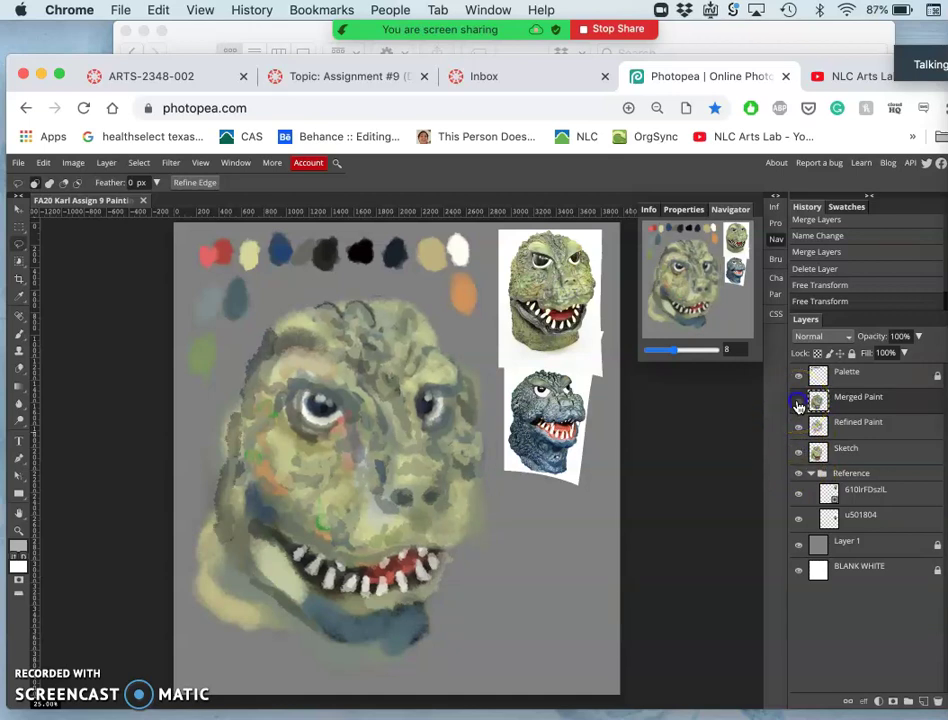
{"action": "left_click", "coordinate": [799, 404]}
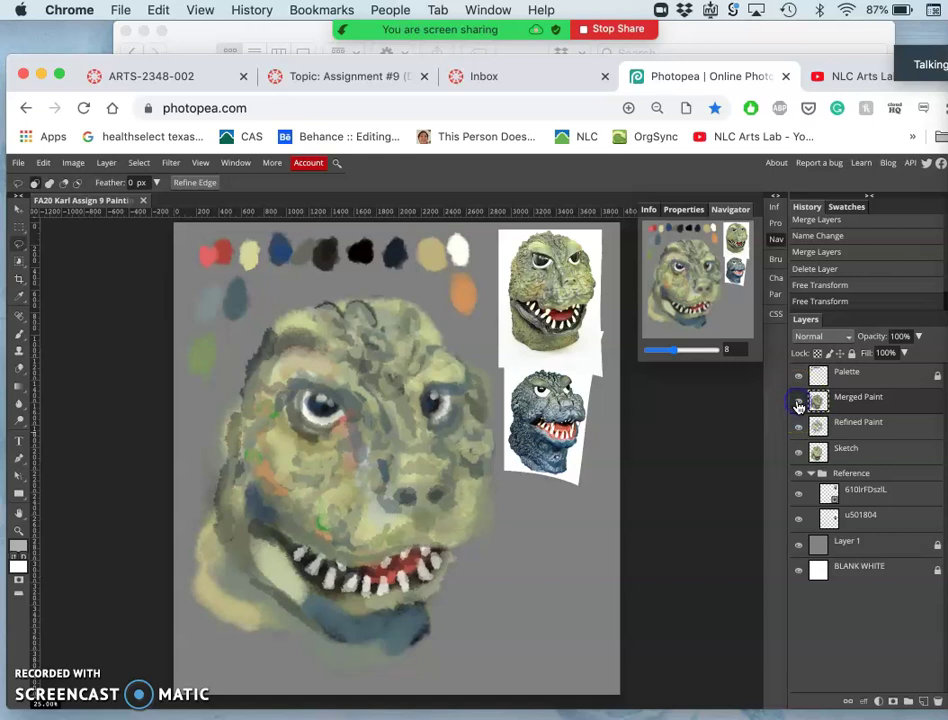
{"action": "left_click", "coordinate": [799, 404]}
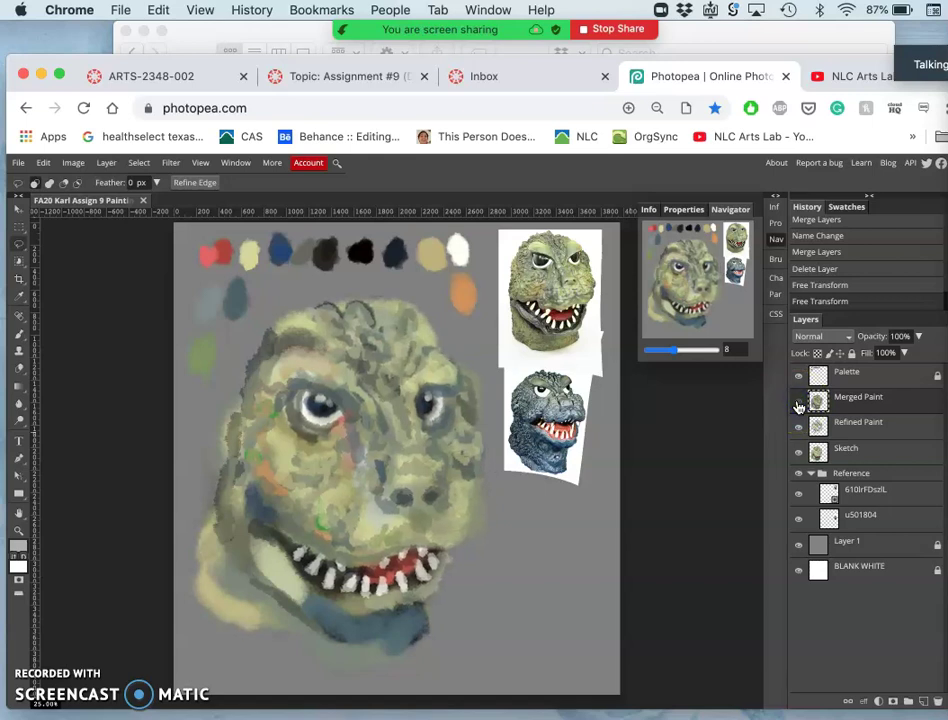
{"action": "left_click", "coordinate": [799, 404]}
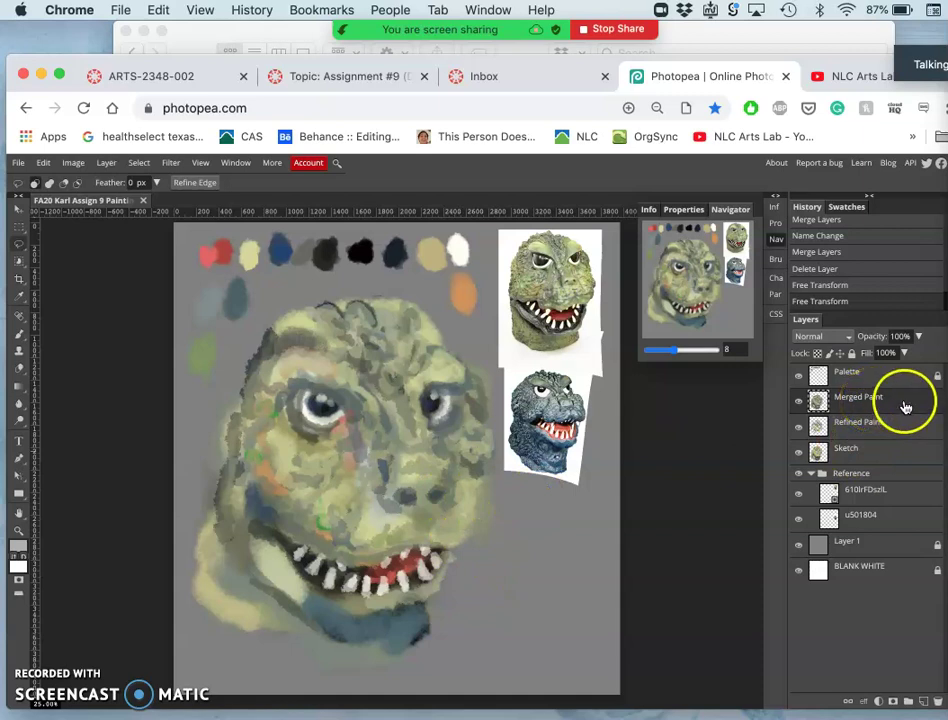
- Lock the Merged Paint, Refined Paint and Sketch layers
{"action": "left_click", "coordinate": [852, 354]}
{"action": "left_click", "coordinate": [840, 422]}
{"action": "left_click", "coordinate": [852, 354]}
{"action": "left_click", "coordinate": [899, 452]}
{"action": "left_click", "coordinate": [853, 356]}
{"action": "left_click", "coordinate": [876, 392]}
- Add a new layer above Merged Paint named 'More Refined Paint'
{"action": "left_click", "coordinate": [922, 701]}
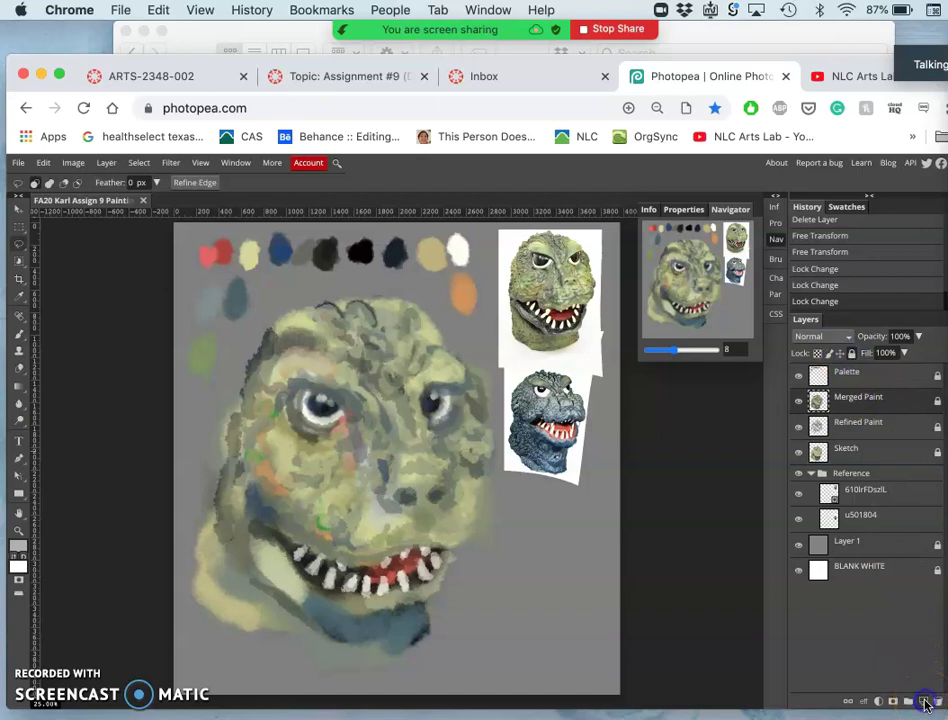
{"action": "double_click", "coordinate": [846, 399]}
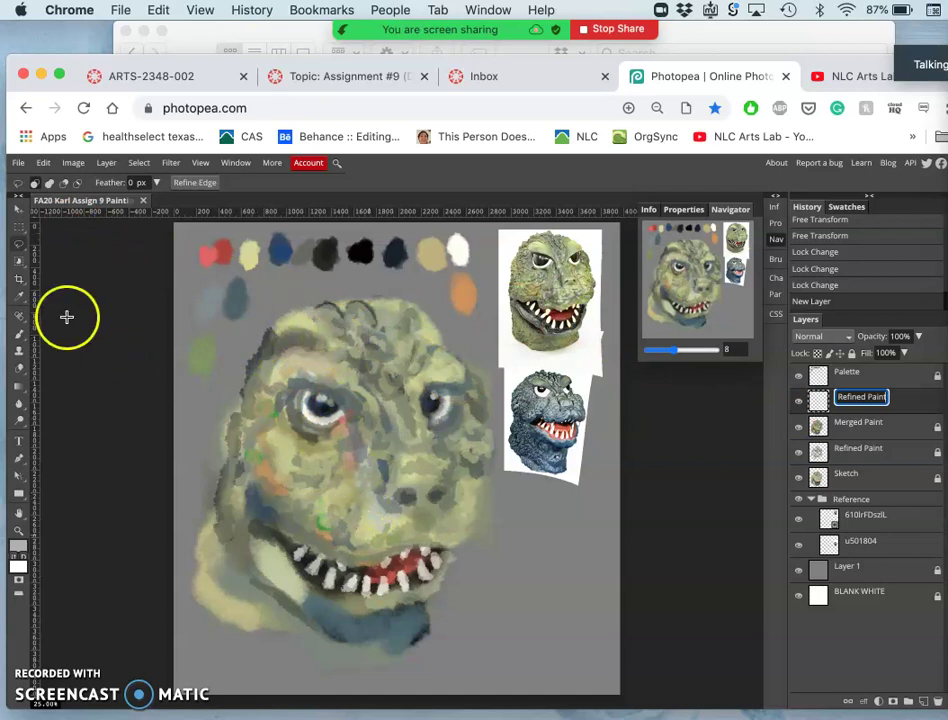
{"action": "left_click", "coordinate": [18, 243]}
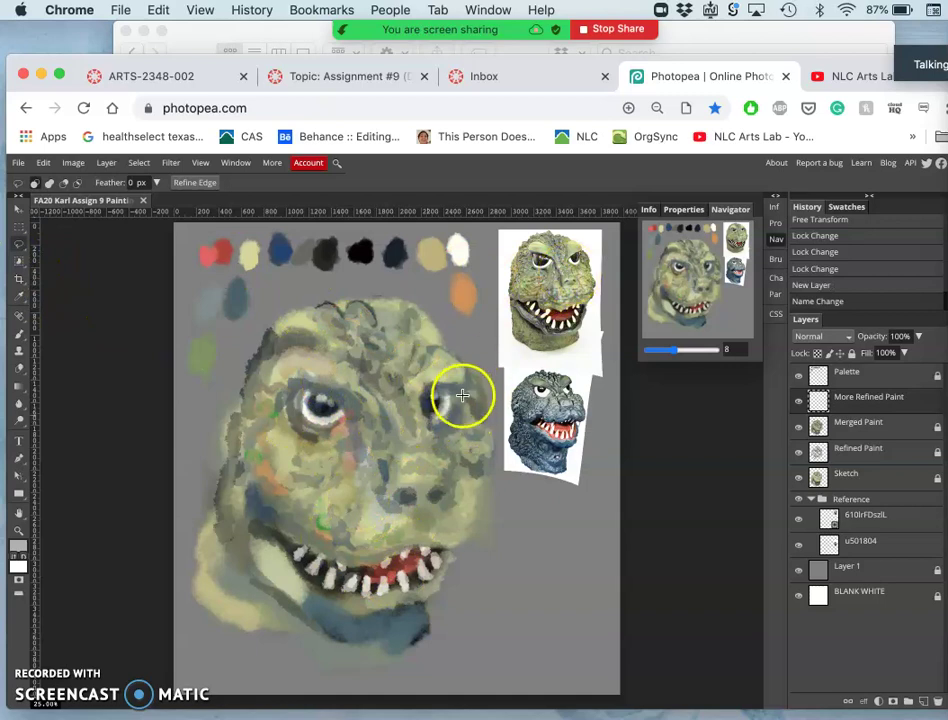
- Brush palette-sampled white highlights and a darker pupil onto the monster's right eye
{"action": "left_click", "coordinate": [20, 332]}
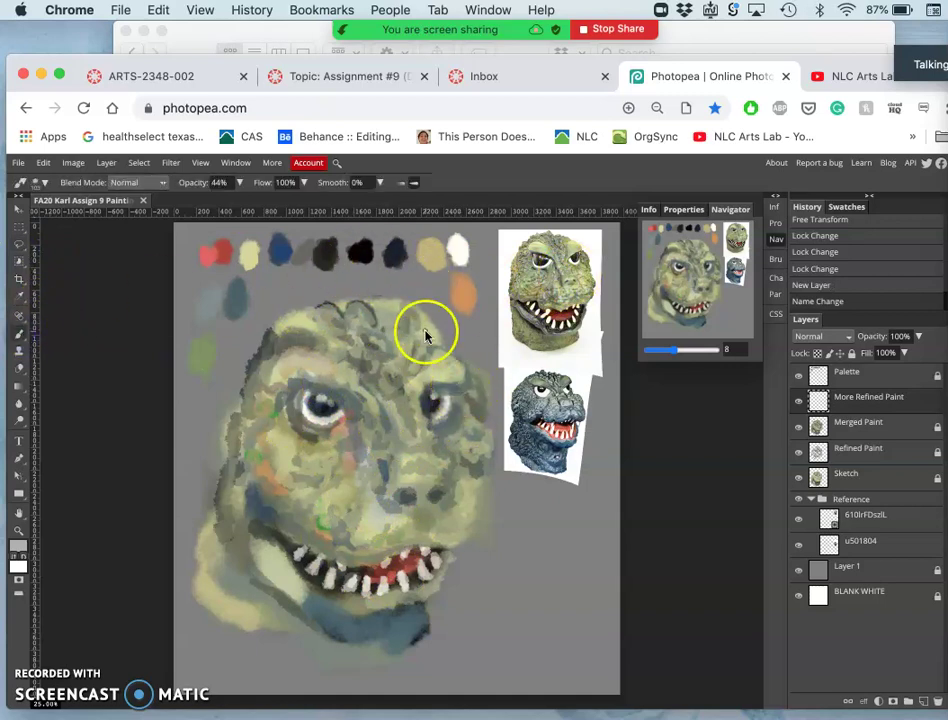
{"action": "left_click", "coordinate": [466, 242], "text": "alt"}
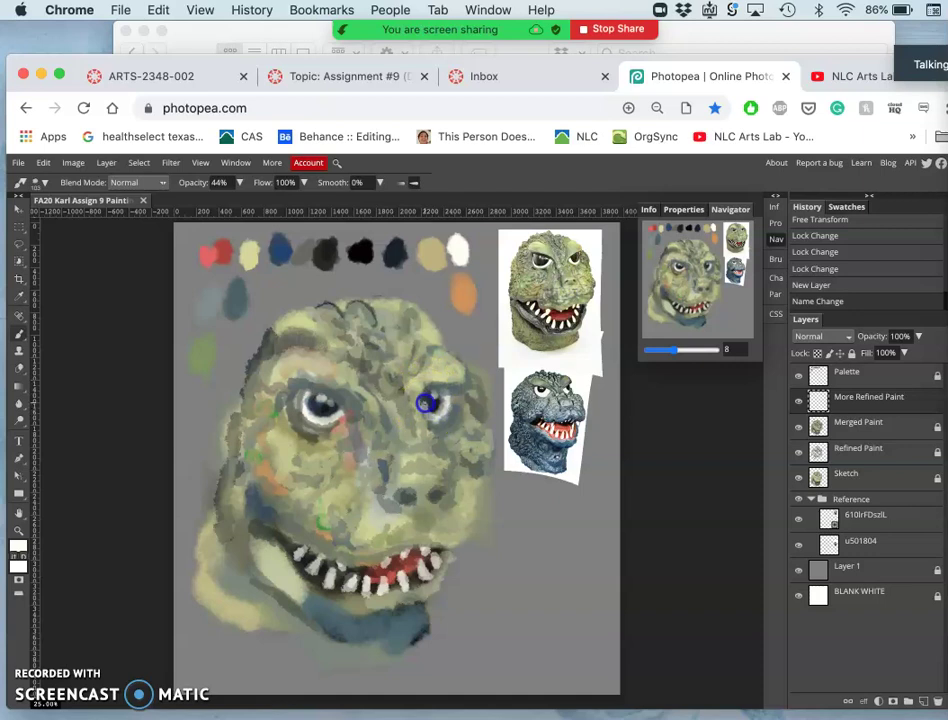
{"action": "left_click", "coordinate": [430, 405]}
{"action": "mouse_move", "coordinate": [458, 376]}
{"action": "left_mouse_down"}
{"action": "mouse_move", "coordinate": [447, 400]}
{"action": "mouse_move", "coordinate": [452, 393]}
{"action": "left_mouse_up"}
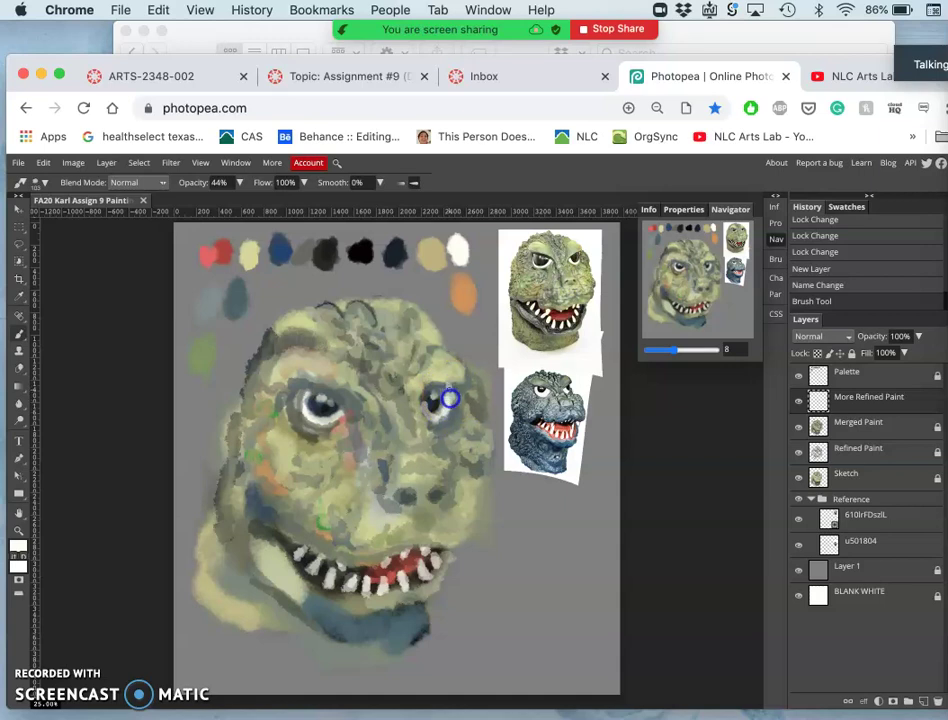
{"action": "left_click_drag", "start_coordinate": [440, 402], "coordinate": [436, 403]}
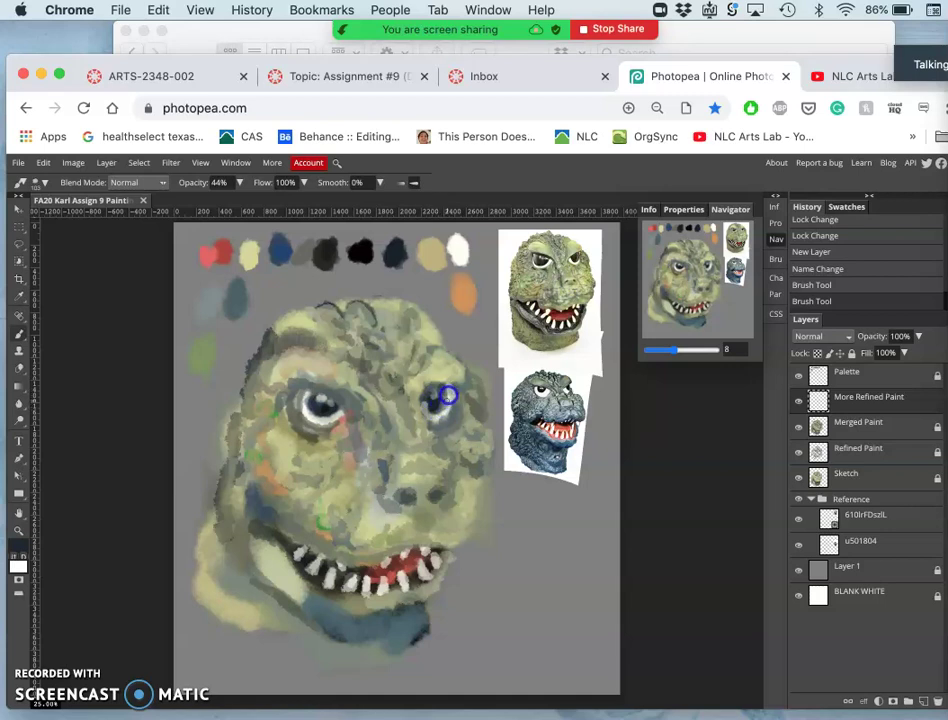
{"action": "left_click_drag", "start_coordinate": [448, 396], "coordinate": [447, 384]}
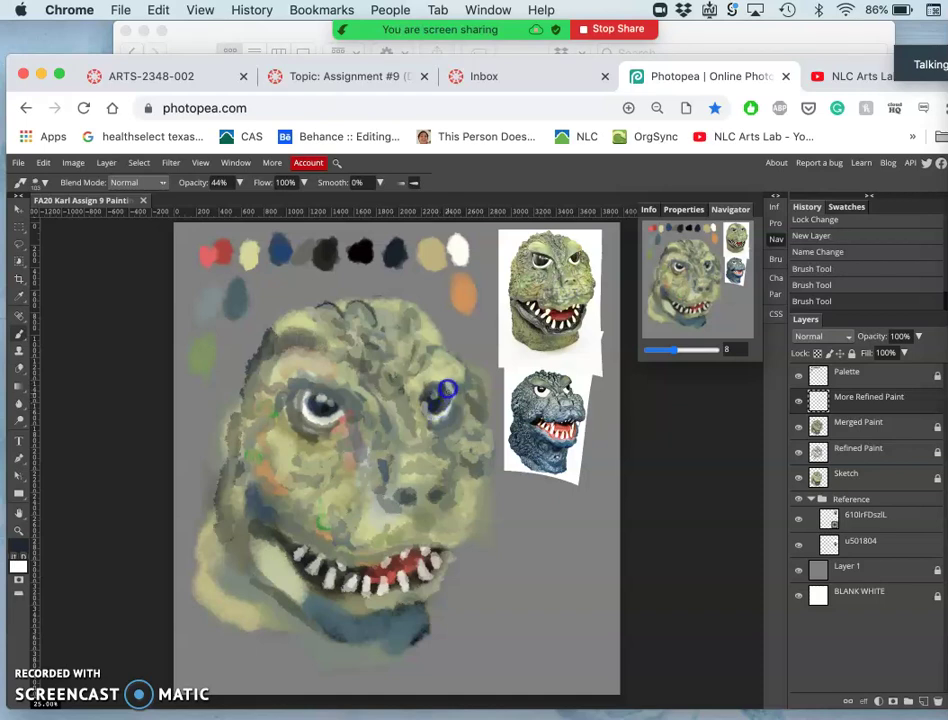
{"action": "left_click", "coordinate": [447, 388]}
- Zoom in on the right eye and blend light and dark strokes around its rim and beneath
{"action": "key", "text": "super+equal"}
{"action": "key", "text": "super+equal"}
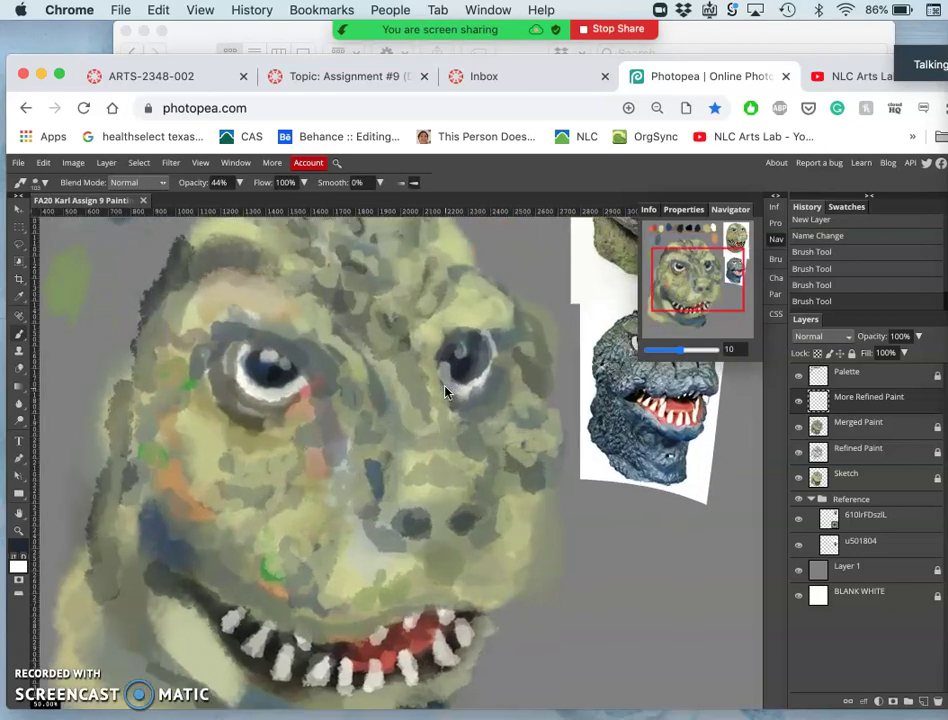
{"action": "scroll", "coordinate": [447, 391], "scroll_direction": "up", "scroll_amount": 1}
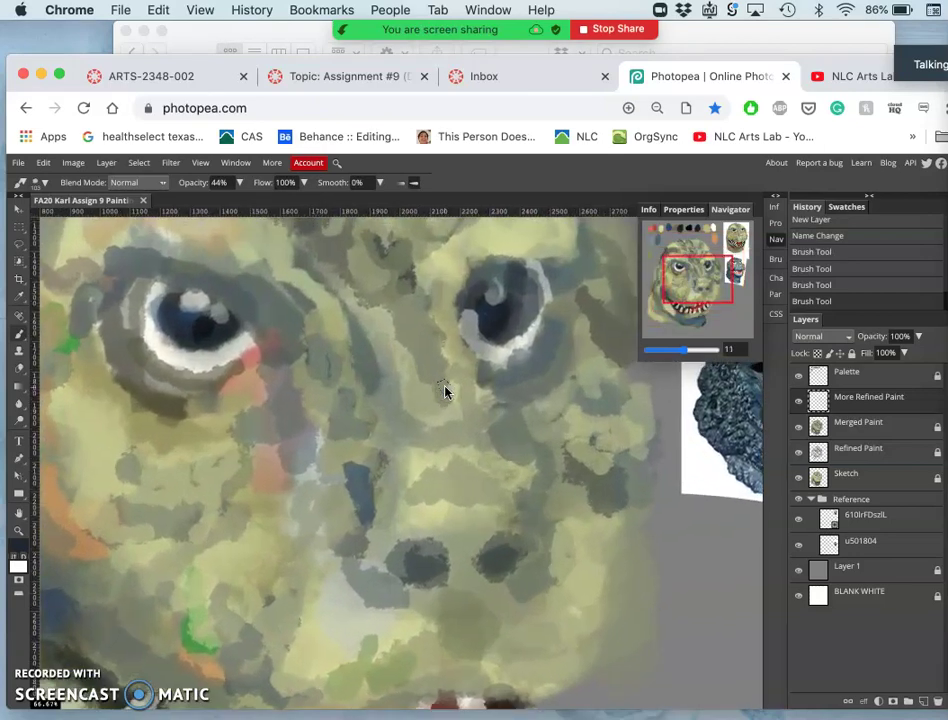
{"action": "scroll", "coordinate": [447, 391], "scroll_direction": "up", "scroll_amount": 3}
{"action": "scroll", "coordinate": [447, 391], "scroll_direction": "right", "scroll_amount": 2}
{"action": "scroll", "coordinate": [446, 389], "scroll_direction": "right", "scroll_amount": 2}
{"action": "mouse_move", "coordinate": [446, 389]}
{"action": "left_mouse_down"}
{"action": "mouse_move", "coordinate": [429, 434]}
{"action": "mouse_move", "coordinate": [406, 406]}
{"action": "mouse_move", "coordinate": [451, 341]}
{"action": "mouse_move", "coordinate": [432, 361]}
{"action": "mouse_move", "coordinate": [421, 436]}
{"action": "left_mouse_up"}
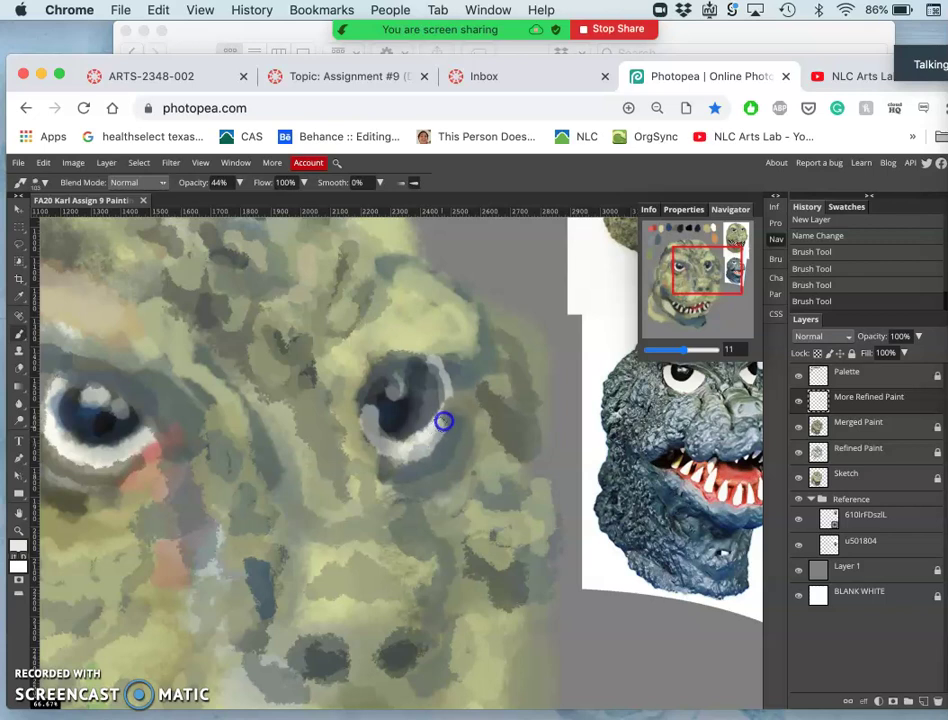
{"action": "mouse_move", "coordinate": [447, 375]}
{"action": "left_mouse_down"}
{"action": "mouse_move", "coordinate": [444, 355]}
{"action": "mouse_move", "coordinate": [451, 392]}
{"action": "mouse_move", "coordinate": [430, 438]}
{"action": "mouse_move", "coordinate": [434, 427]}
{"action": "mouse_move", "coordinate": [377, 419]}
{"action": "mouse_move", "coordinate": [358, 378]}
{"action": "mouse_move", "coordinate": [428, 335]}
{"action": "mouse_move", "coordinate": [375, 362]}
{"action": "mouse_move", "coordinate": [433, 348]}
{"action": "mouse_move", "coordinate": [392, 353]}
{"action": "mouse_move", "coordinate": [438, 423]}
{"action": "mouse_move", "coordinate": [408, 446]}
{"action": "mouse_move", "coordinate": [360, 408]}
{"action": "mouse_move", "coordinate": [378, 416]}
{"action": "mouse_move", "coordinate": [85, 415]}
{"action": "mouse_move", "coordinate": [360, 381]}
{"action": "mouse_move", "coordinate": [381, 400]}
{"action": "left_mouse_up"}
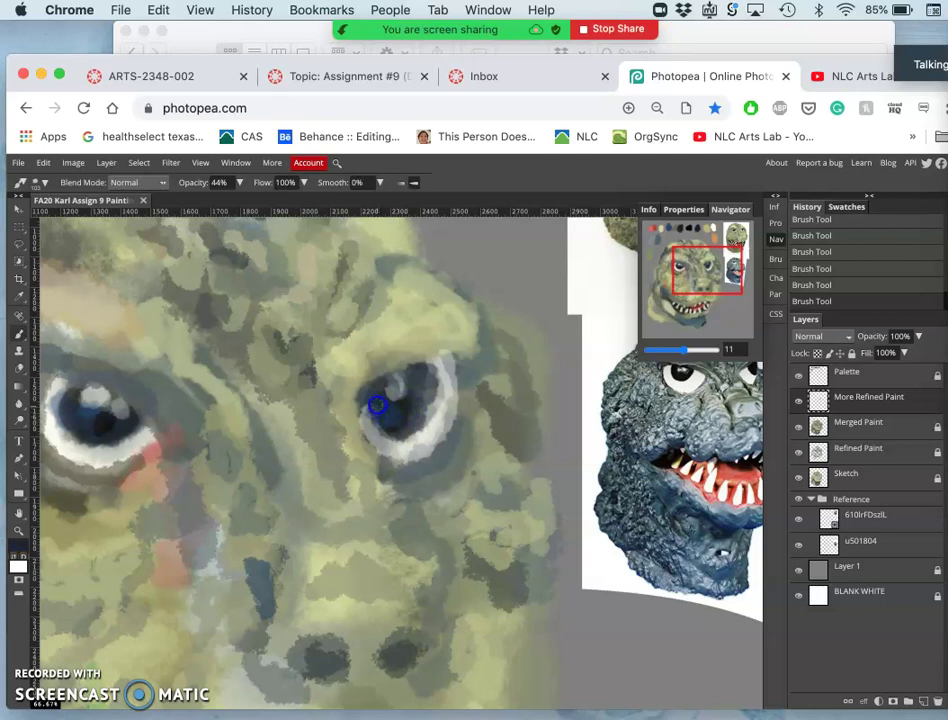
{"action": "mouse_move", "coordinate": [378, 402]}
{"action": "left_mouse_down"}
{"action": "mouse_move", "coordinate": [395, 442]}
{"action": "mouse_move", "coordinate": [352, 444]}
{"action": "mouse_move", "coordinate": [327, 428]}
{"action": "mouse_move", "coordinate": [363, 470]}
{"action": "mouse_move", "coordinate": [400, 483]}
{"action": "mouse_move", "coordinate": [360, 413]}
{"action": "left_mouse_up"}
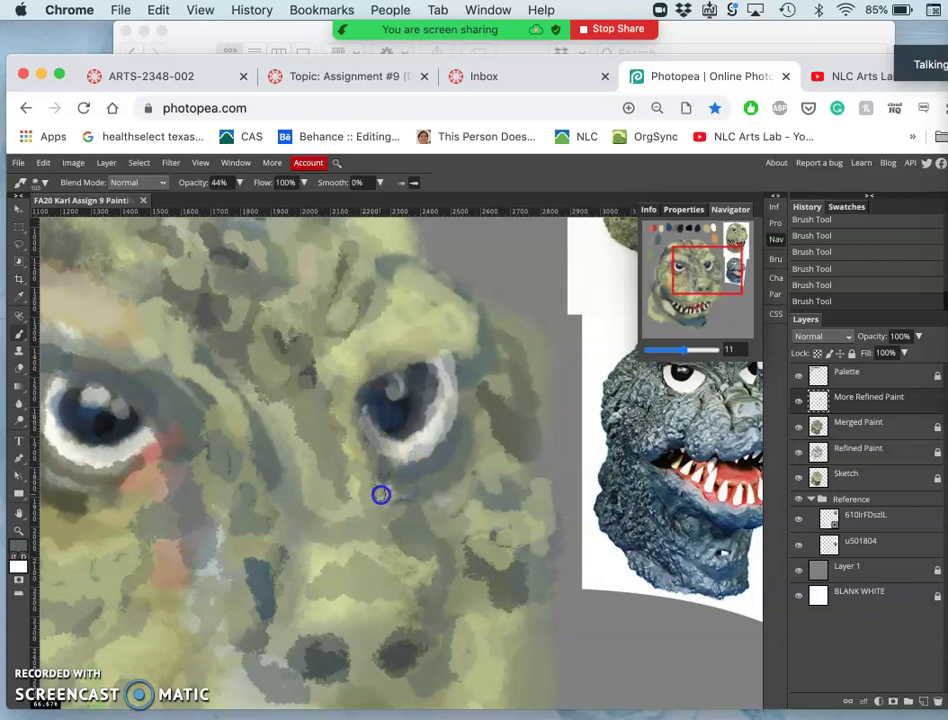
{"action": "left_click", "coordinate": [346, 428]}
{"action": "left_click_drag", "start_coordinate": [346, 428], "coordinate": [347, 379]}
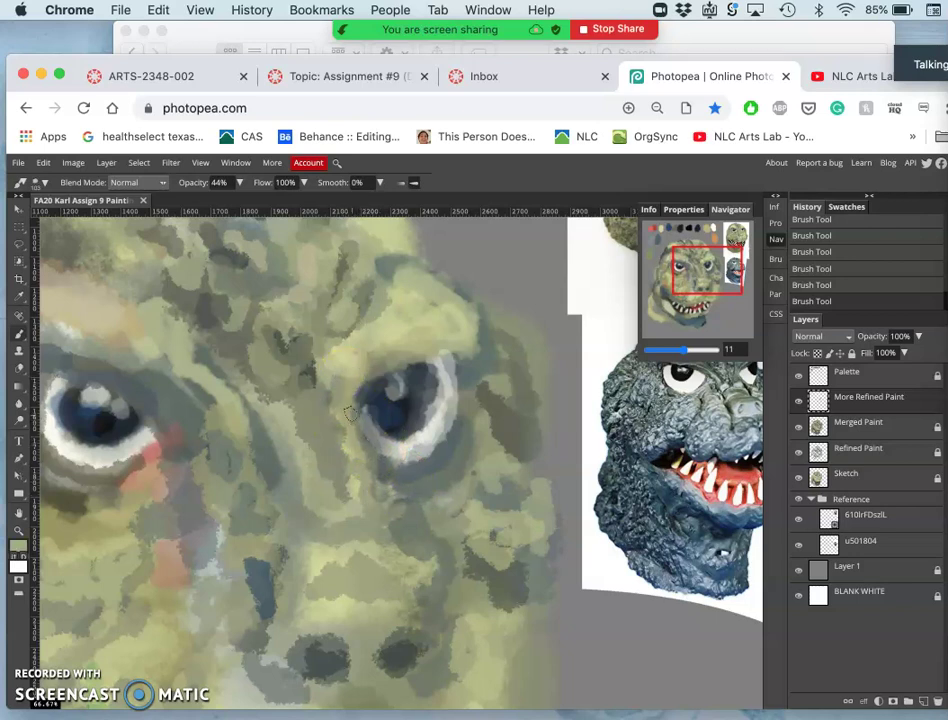